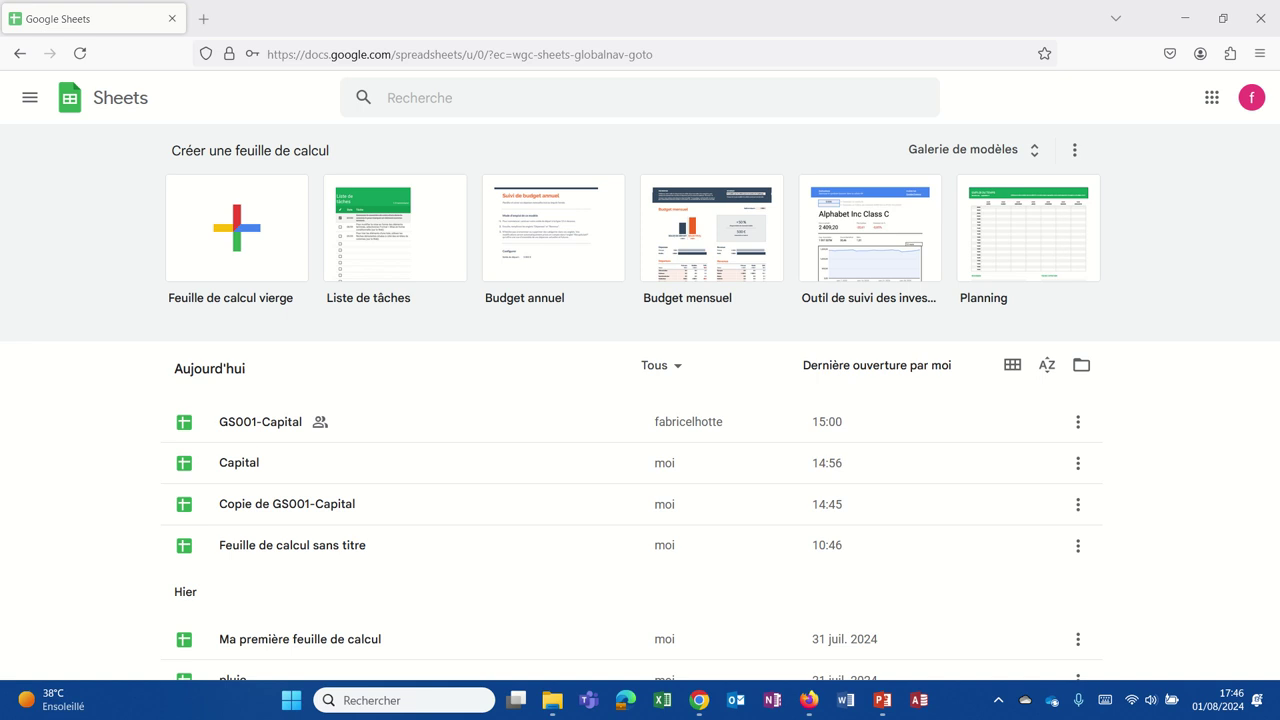
Step: Create a new blank spreadsheet ('Feuille de calcul vierge') from the Sheets home page
{"action": "left_click", "coordinate": [226, 244]}
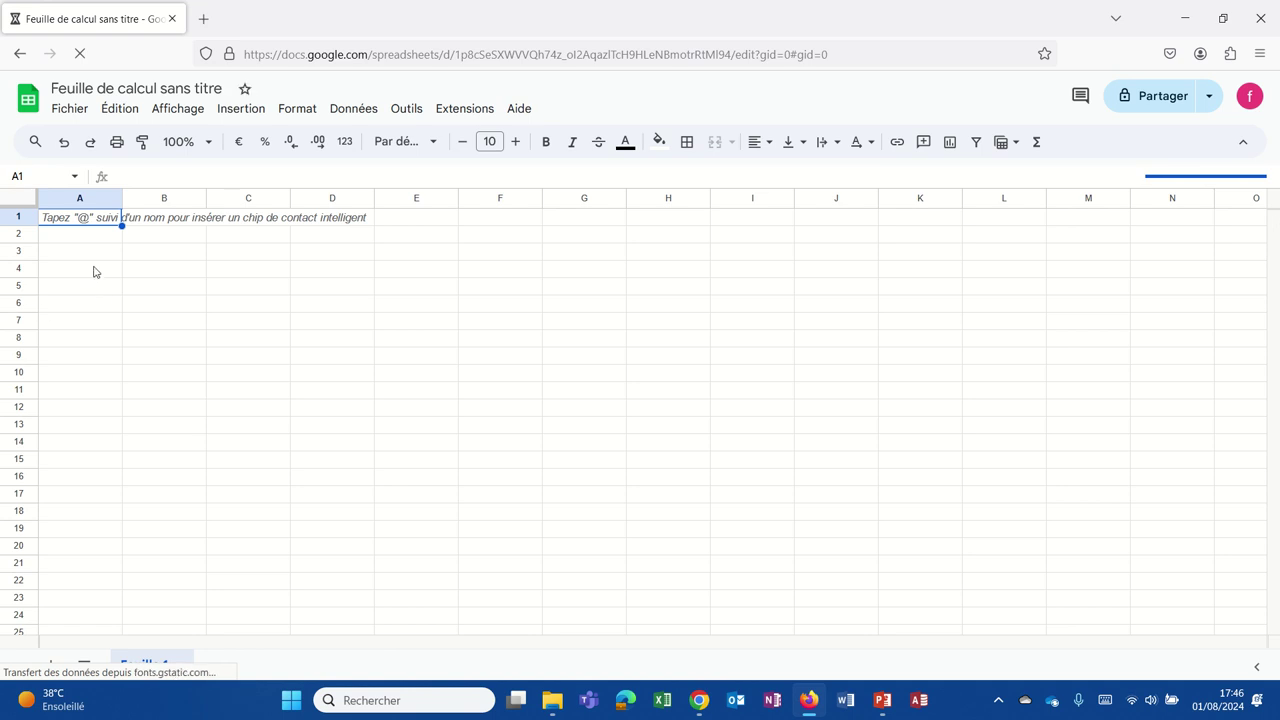
Step: Type 'Addition (+)' into A4 and 'Soustraction (-)' into A5
{"action": "left_click", "coordinate": [94, 271]}
{"action": "type", "text": "Add"}
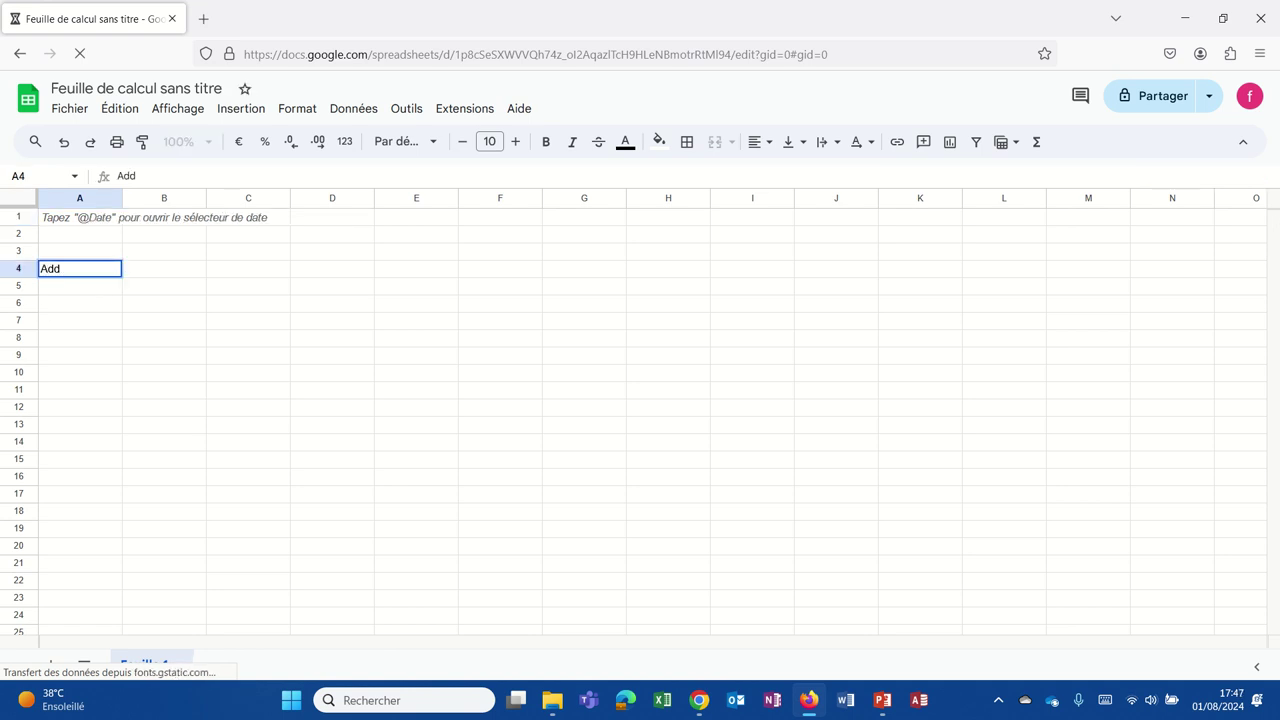
{"action": "type", "text": "ition (+"}
{"action": "key", "text": "Return"}
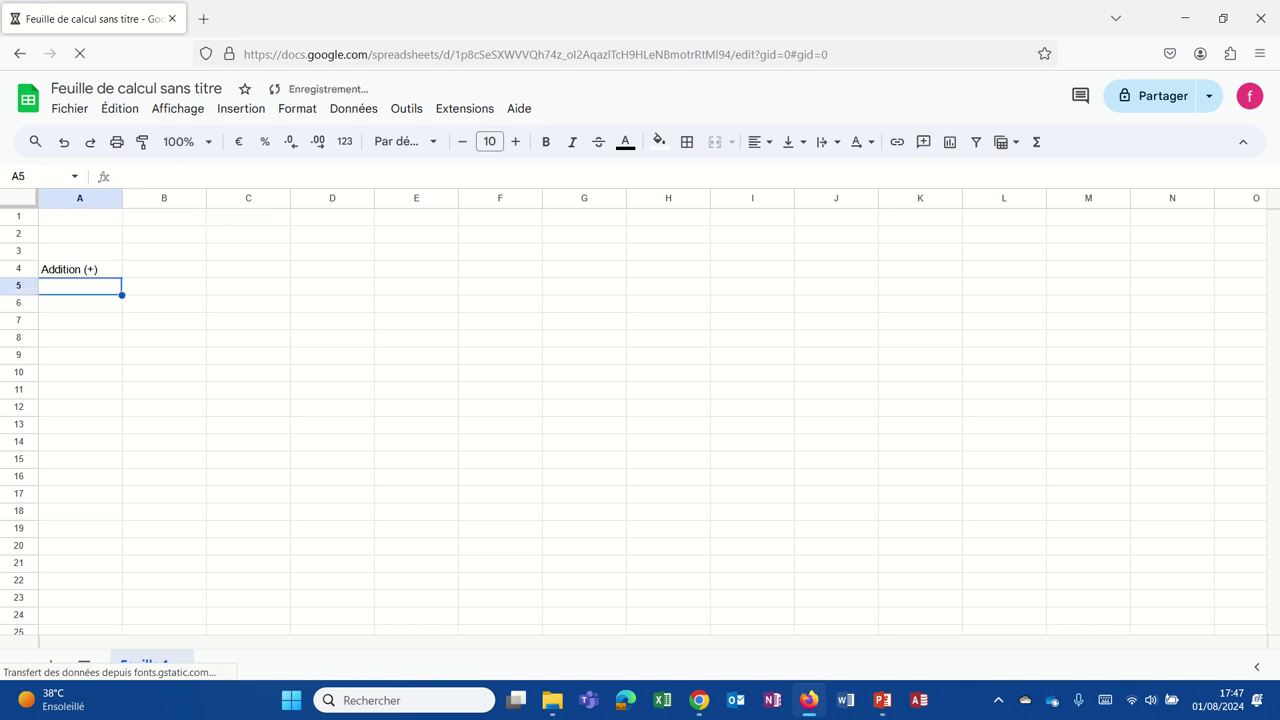
{"action": "type", "text": "Soustraction "}
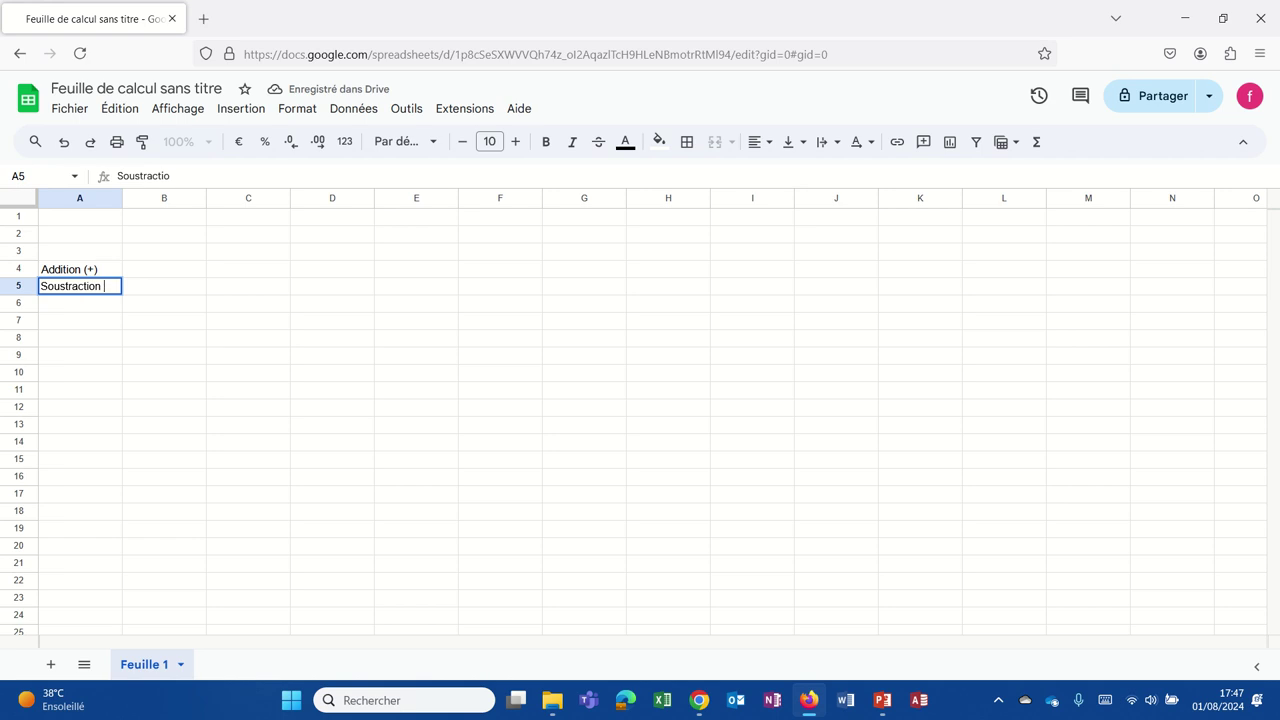
{"action": "type", "text": "(-)"}
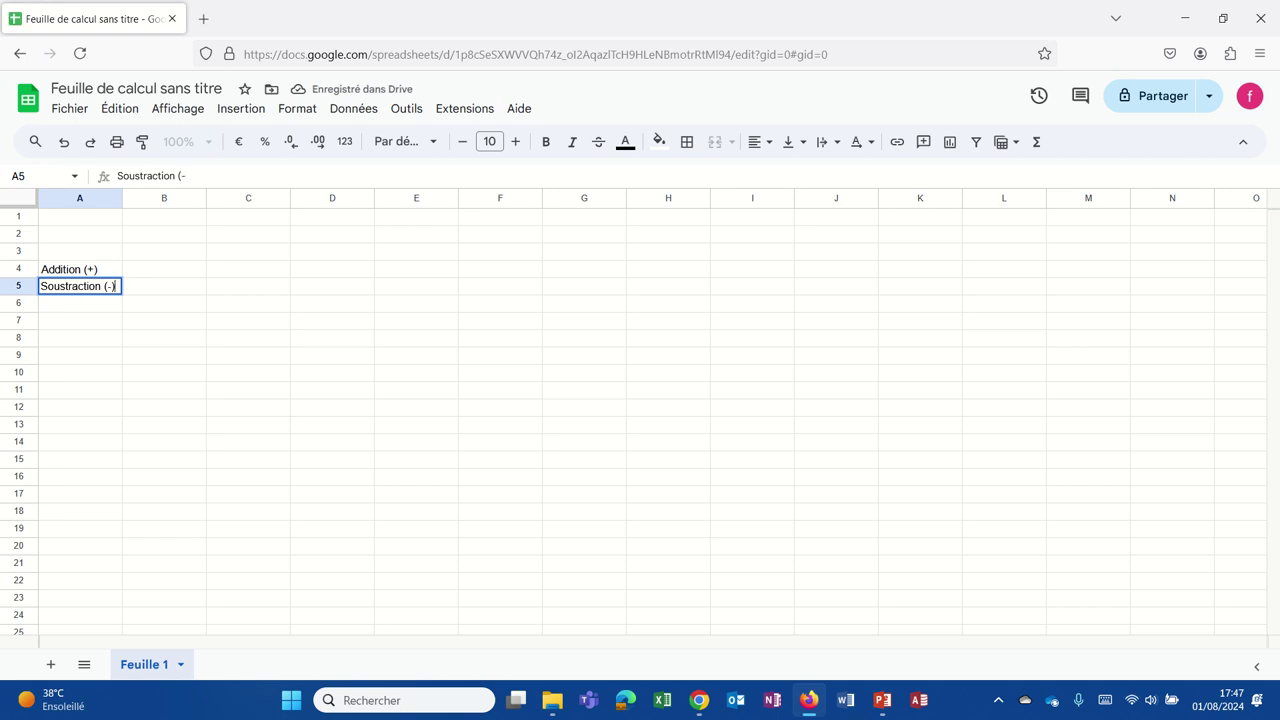
{"action": "key", "text": "Return"}
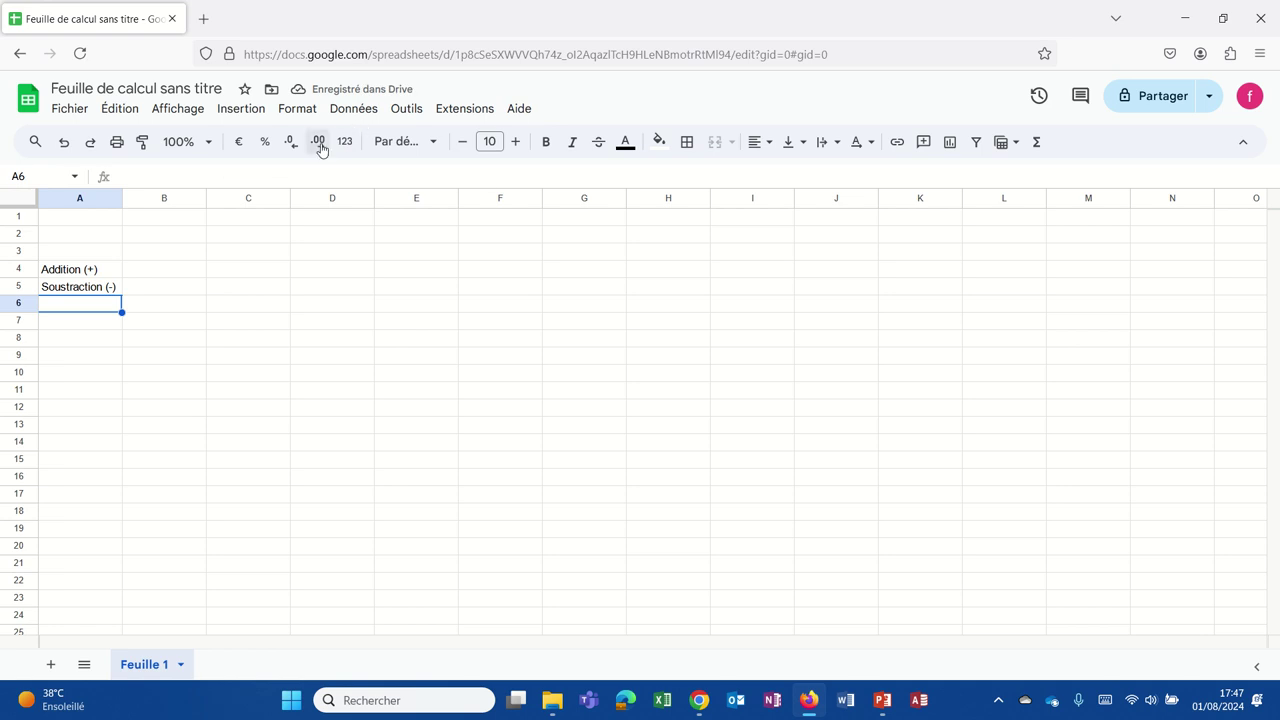
Step: Zoom the sheet to 200% and enter 'Multiplication (*)' in A6 and 'Division (/)' in A7
{"action": "left_click", "coordinate": [211, 150]}
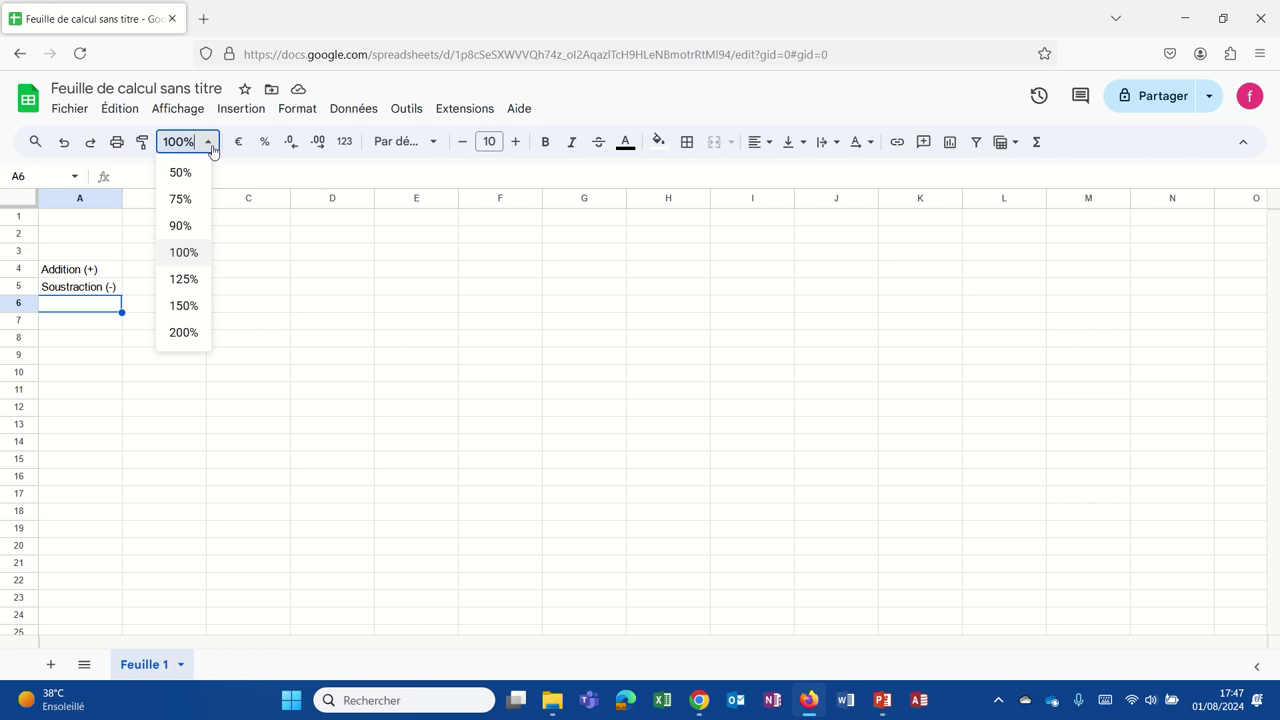
{"action": "left_click", "coordinate": [184, 332]}
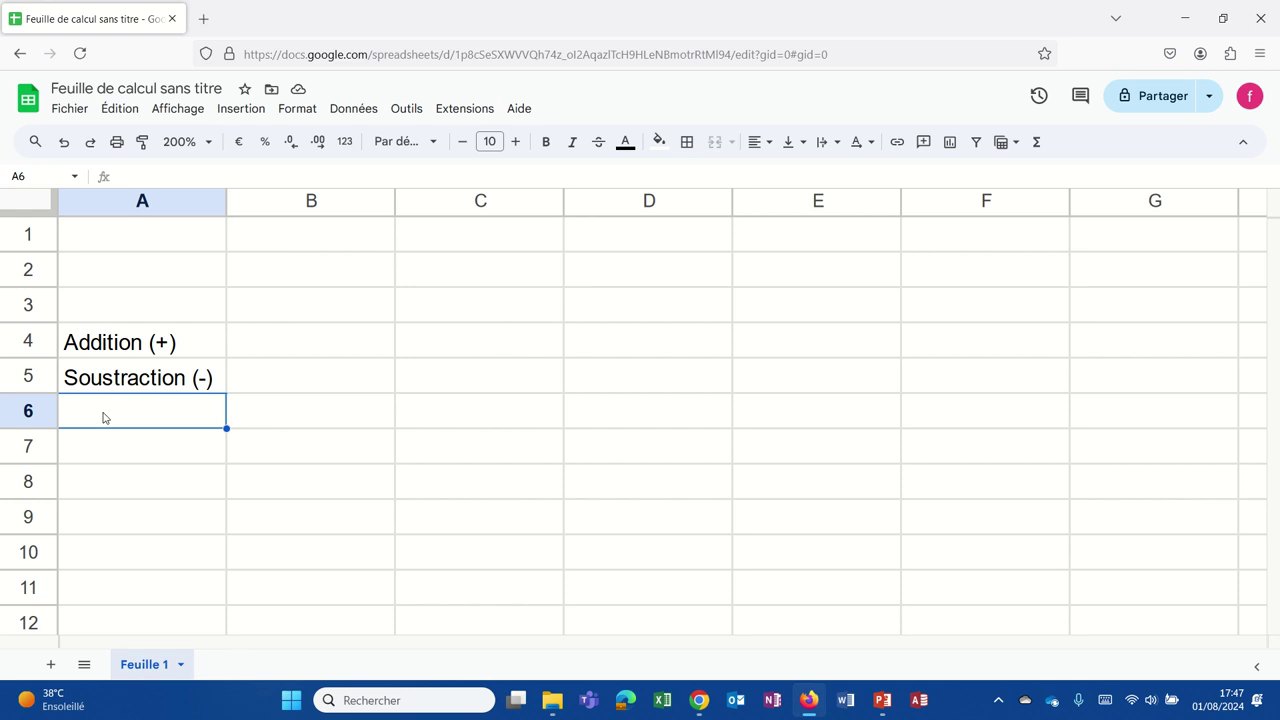
{"action": "type", "text": "Multi"}
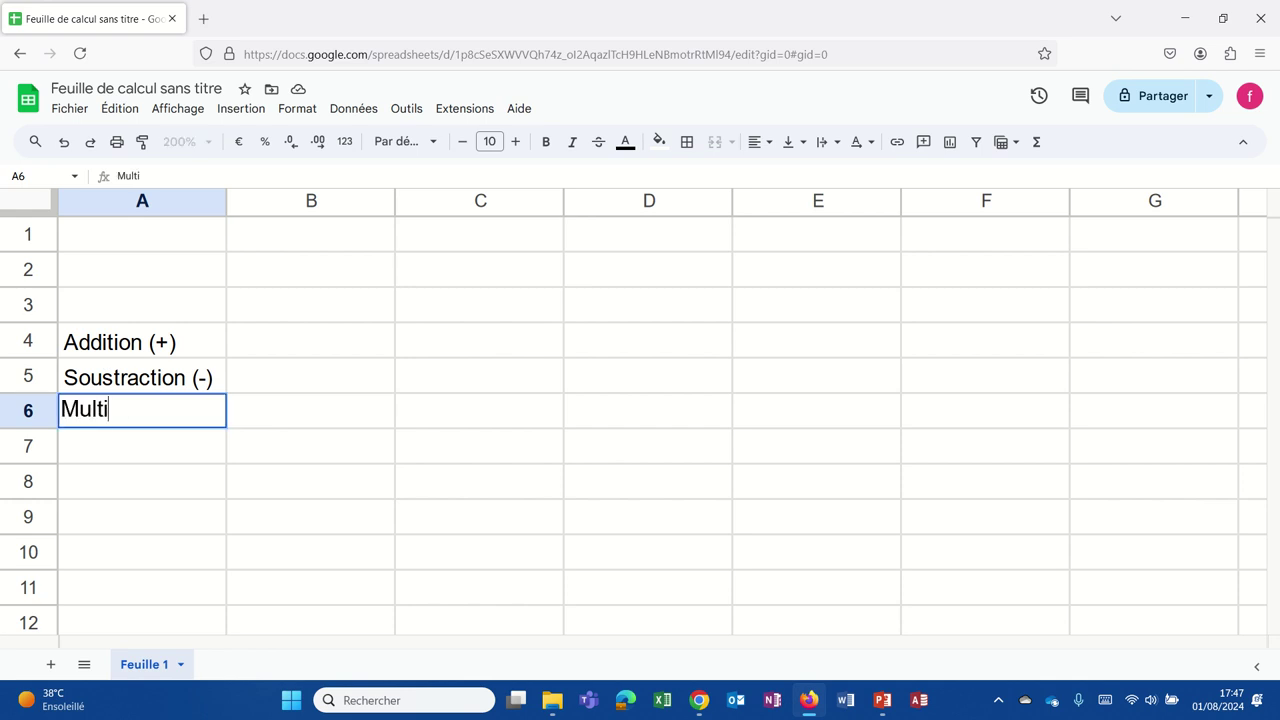
{"action": "type", "text": "plicatoin ("}
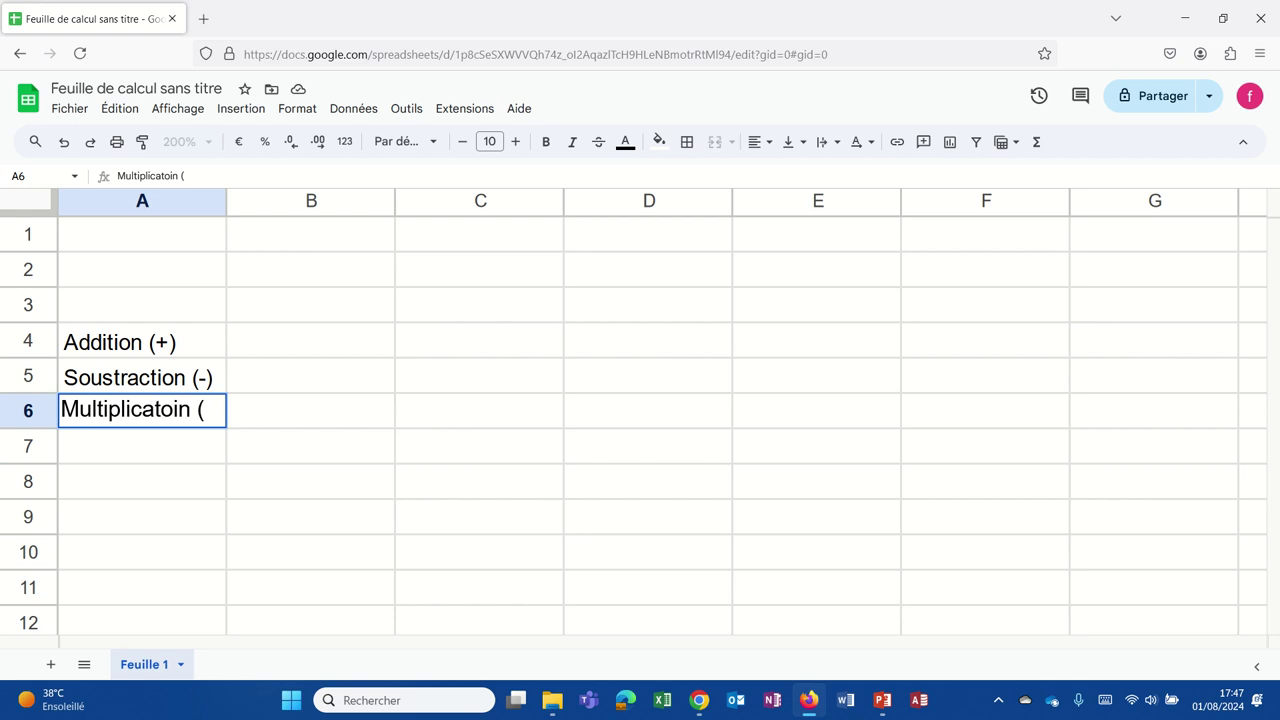
{"action": "key", "text": "BackSpace"}
{"action": "key", "text": "BackSpace"}
{"action": "key", "text": "BackSpace"}
{"action": "key", "text": "BackSpace"}
{"action": "type", "text": "on("}
{"action": "key", "text": "BackSpace"}
{"action": "type", "text": "("}
{"action": "type", "text": "*)"}
{"action": "key", "text": "Return"}
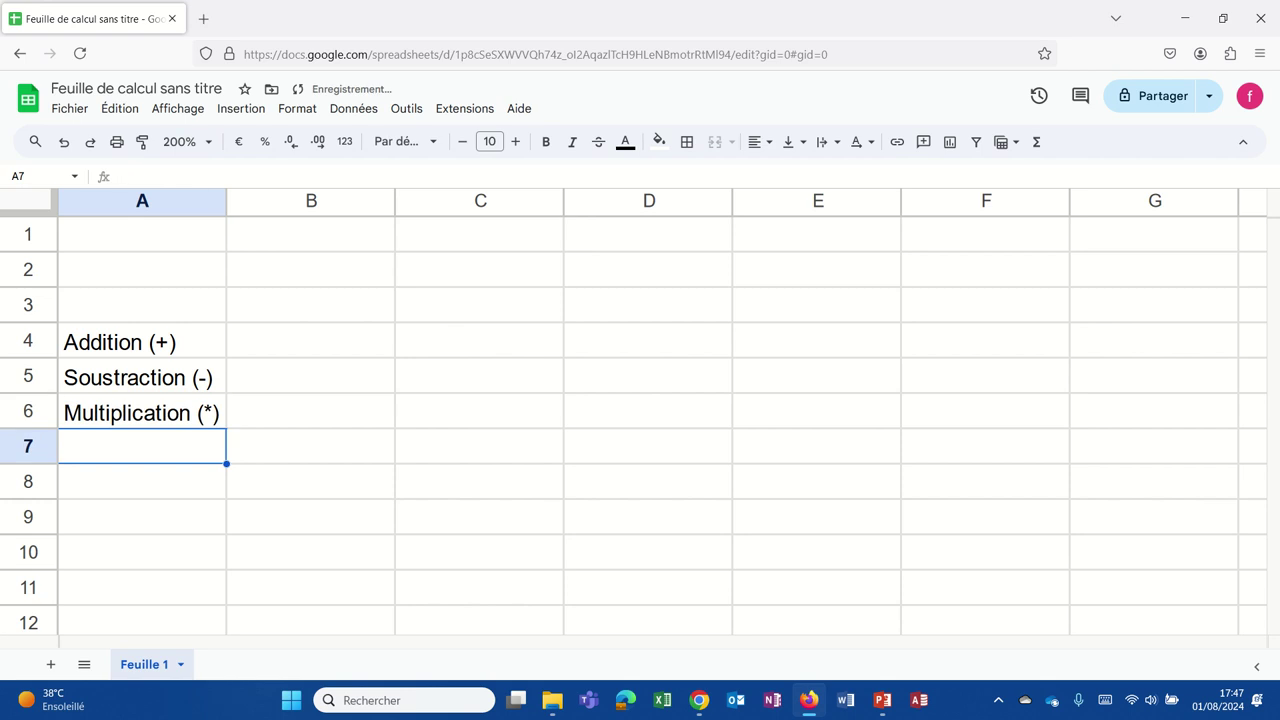
{"action": "type", "text": "Division"}
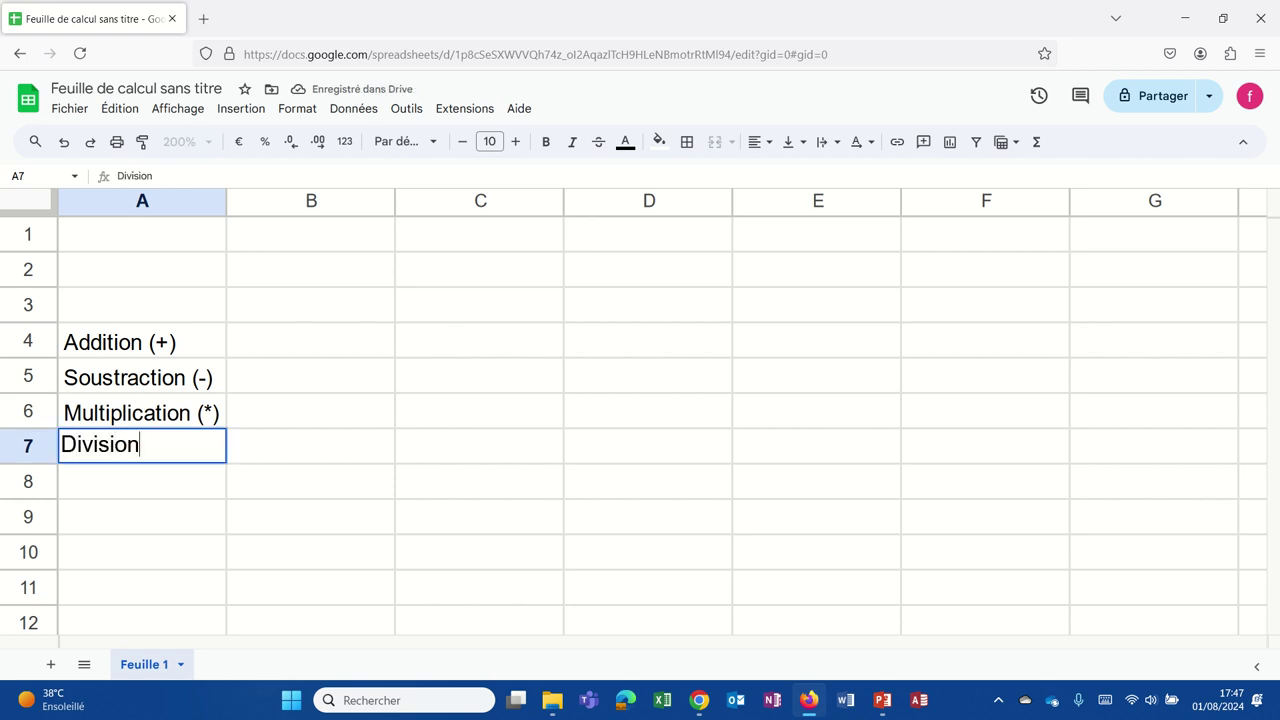
{"action": "type", "text": " (/)"}
{"action": "key", "text": "Tab"}
{"action": "key", "text": "Tab"}
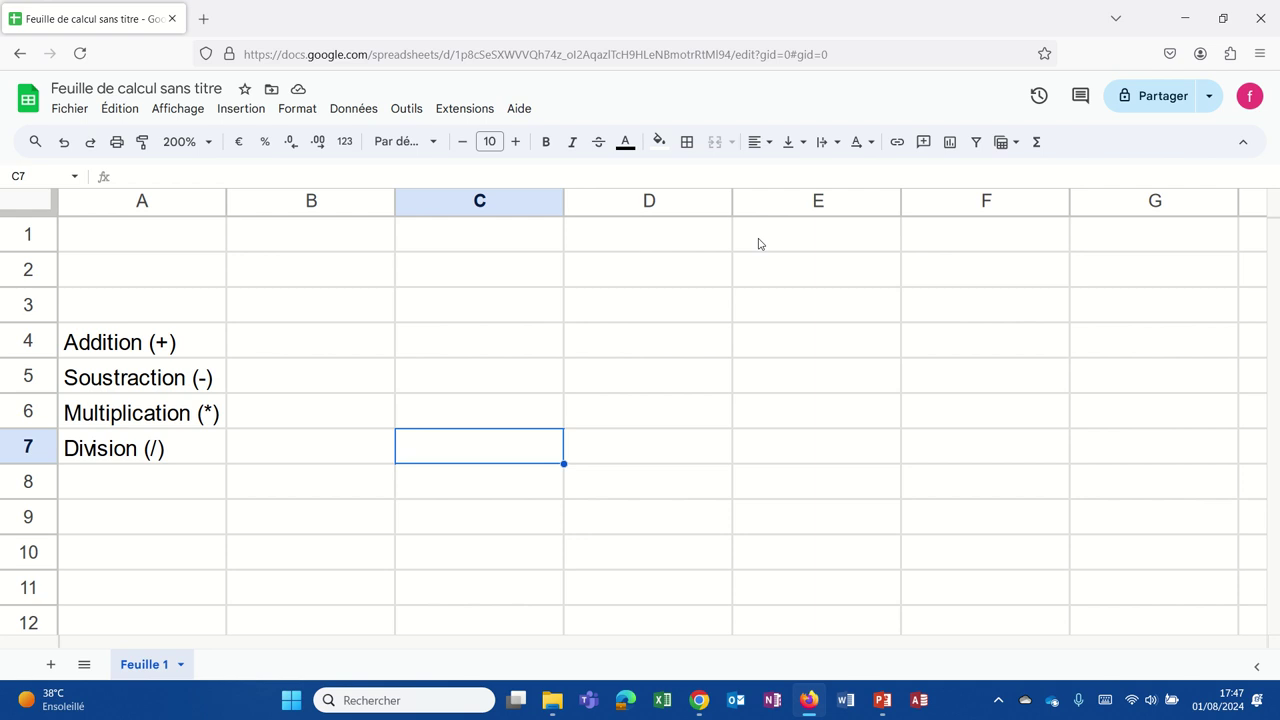
Step: Enter the operands 3 in C1 and 5 in E1
{"action": "left_click", "coordinate": [479, 232]}
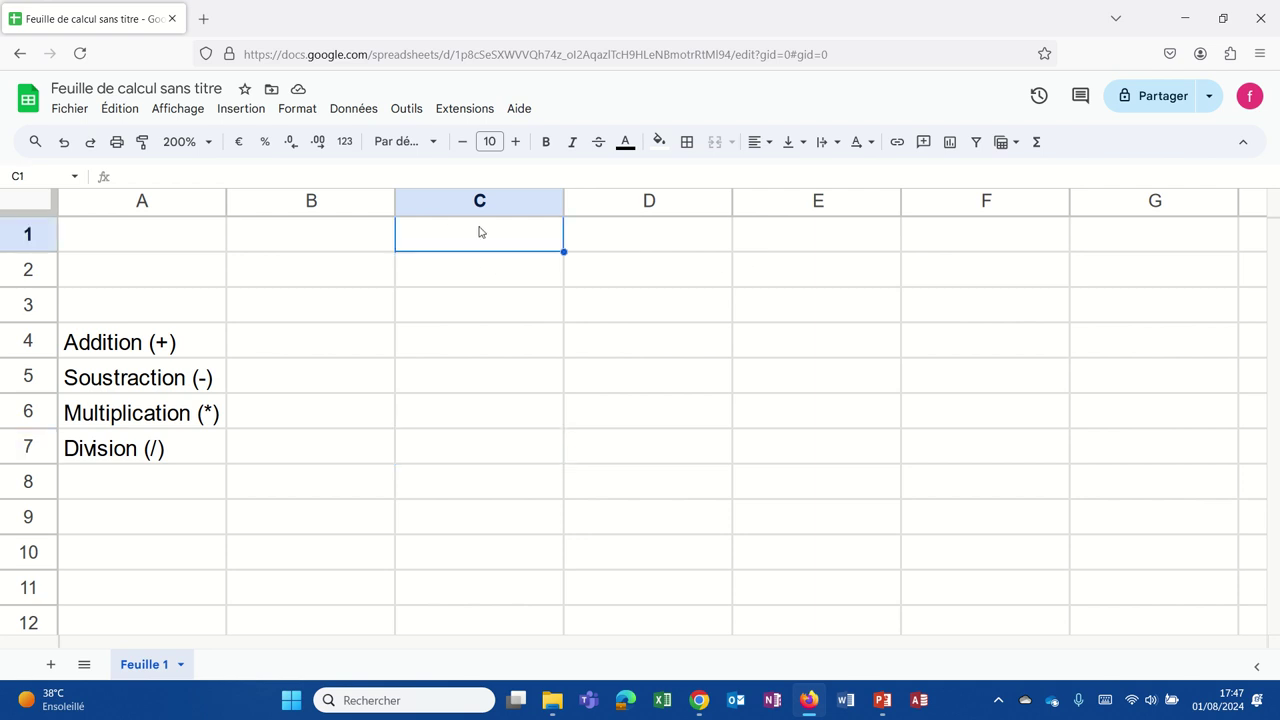
{"action": "type", "text": "3"}
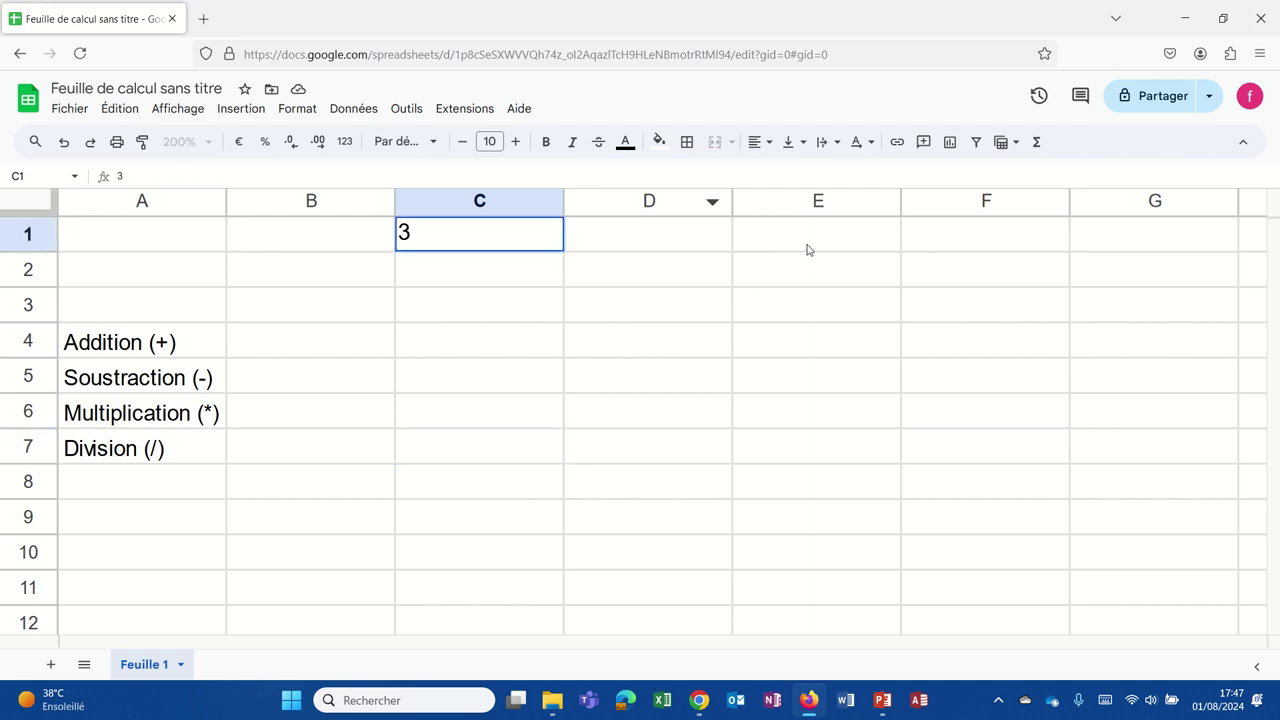
{"action": "left_click", "coordinate": [808, 249]}
{"action": "type", "text": "5"}
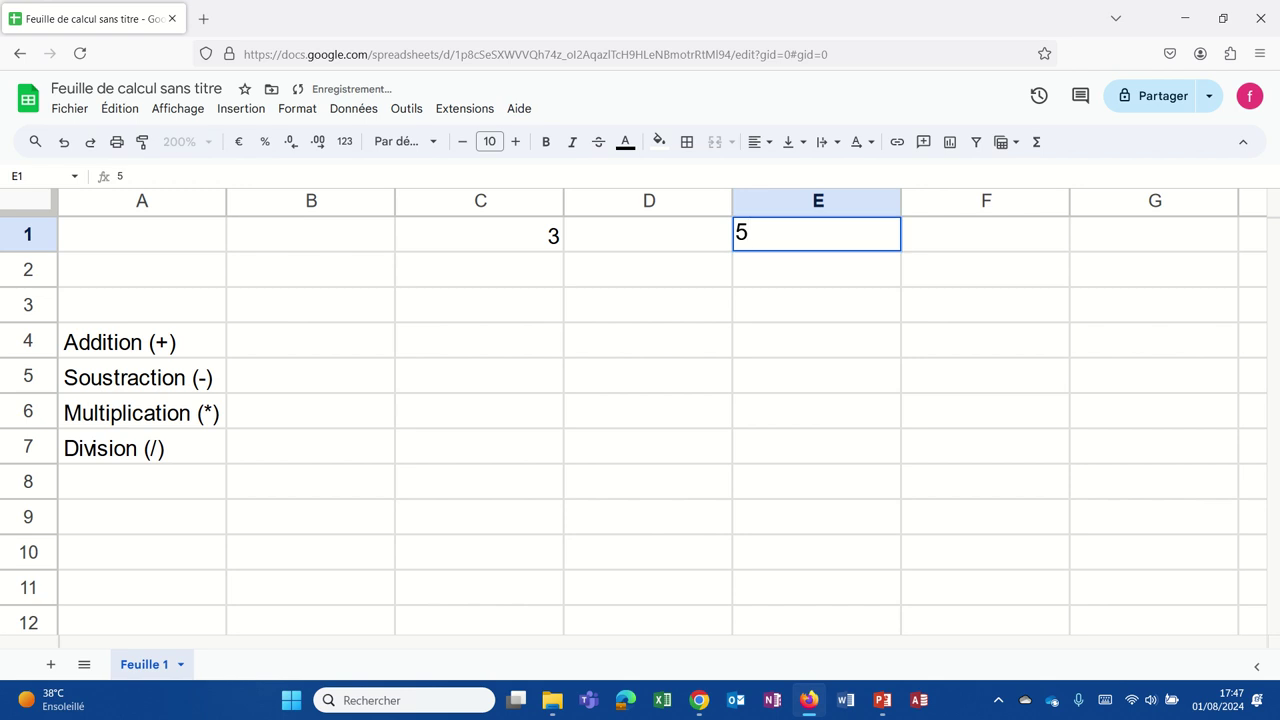
{"action": "key", "text": "Return"}
{"action": "key", "text": "Return"}
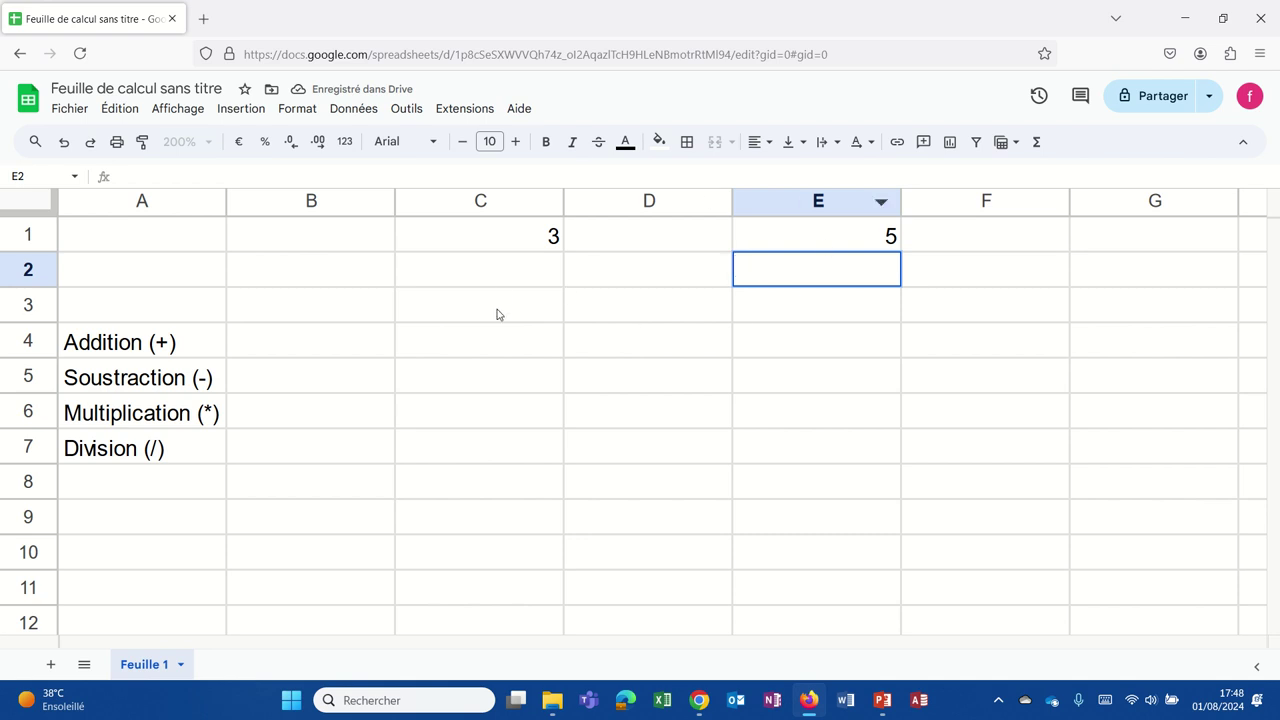
{"action": "left_click", "coordinate": [270, 347]}
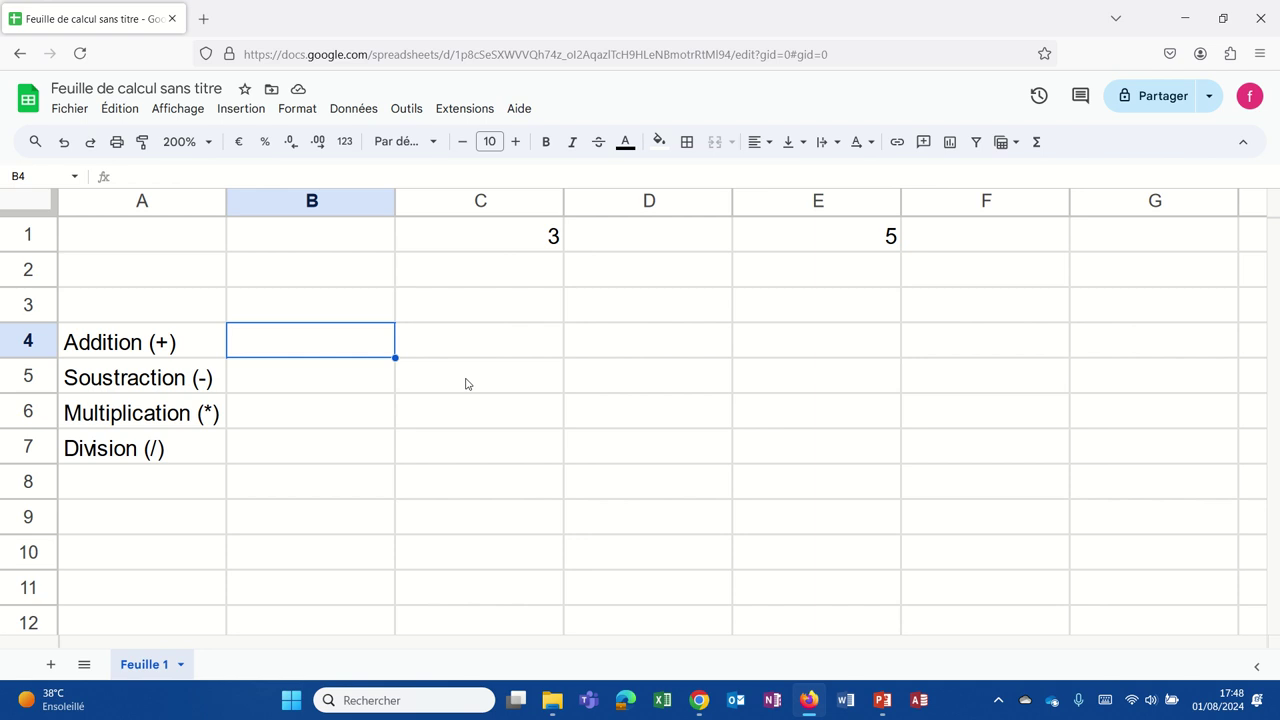
Step: Enter the addition formula =C1+E1 in B4, giving 8
{"action": "type", "text": "="}
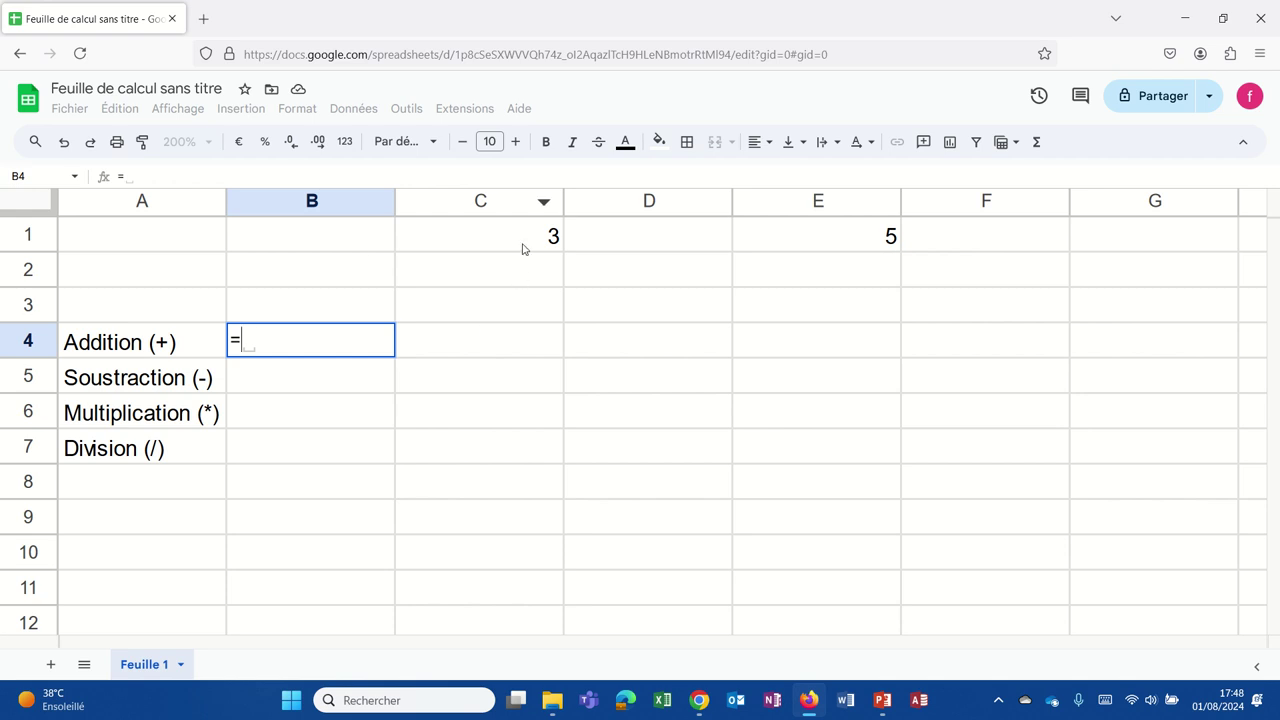
{"action": "left_click", "coordinate": [485, 243]}
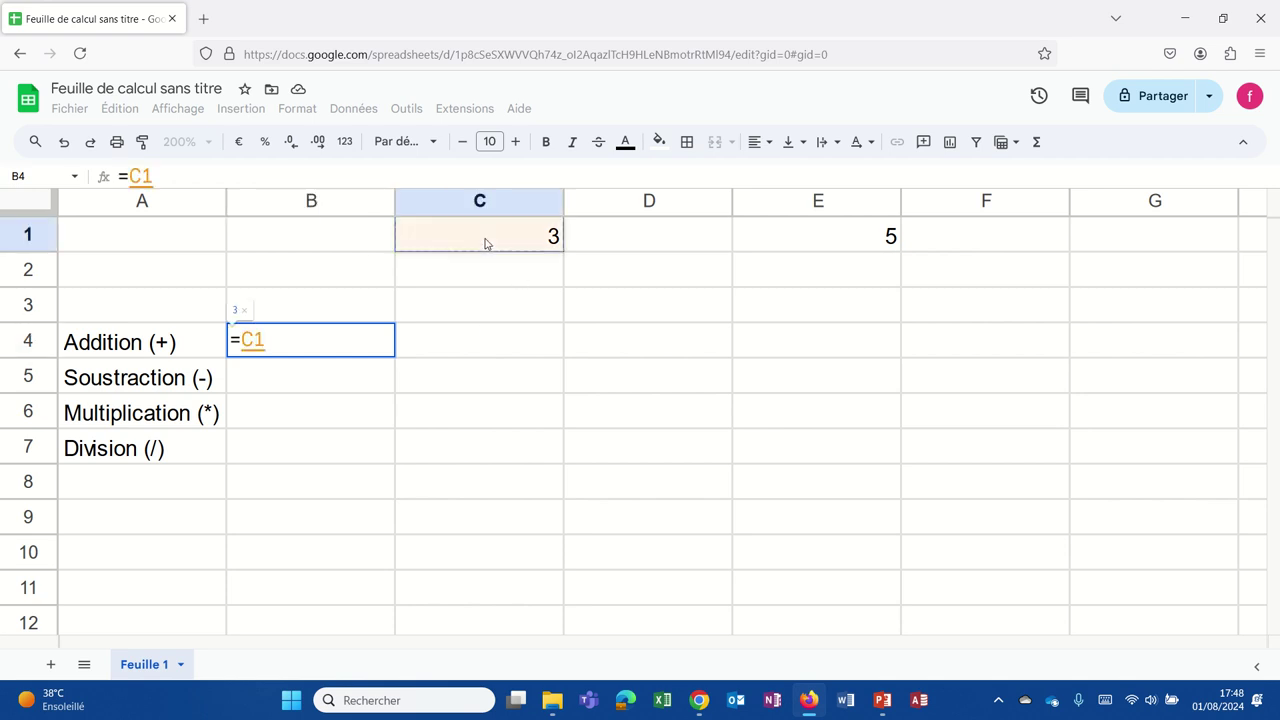
{"action": "type", "text": "+"}
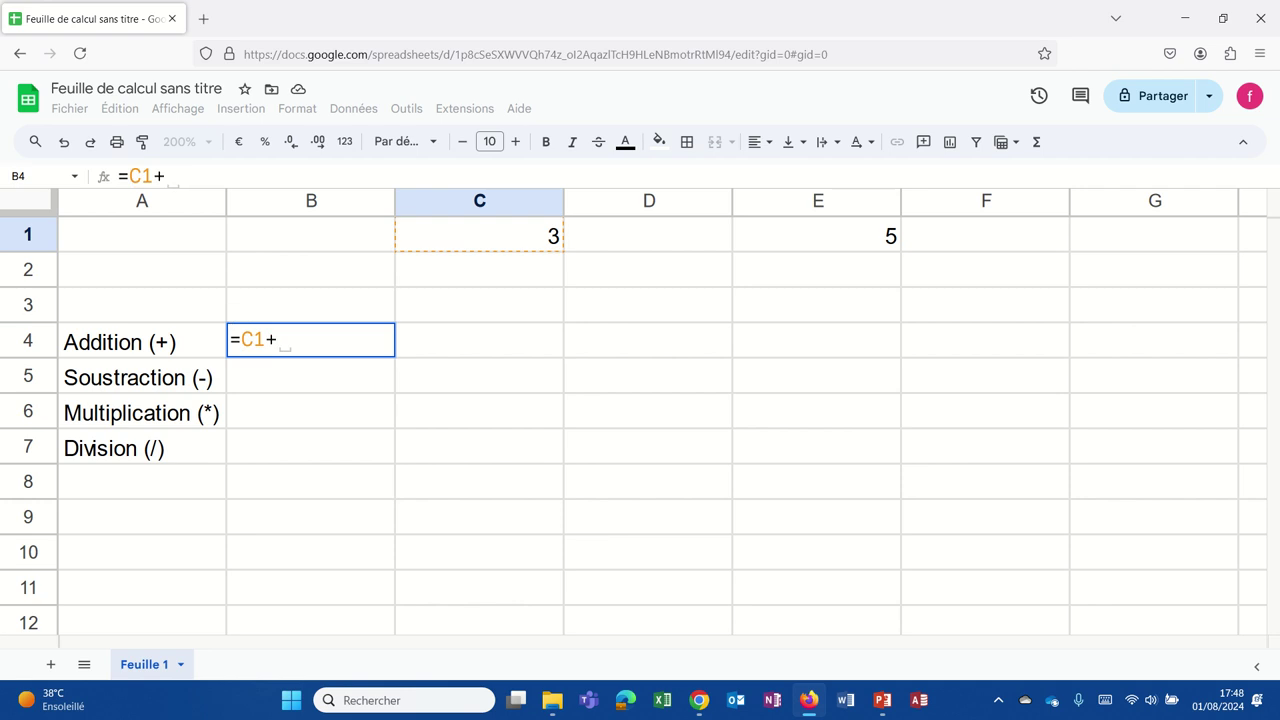
{"action": "left_click", "coordinate": [768, 250]}
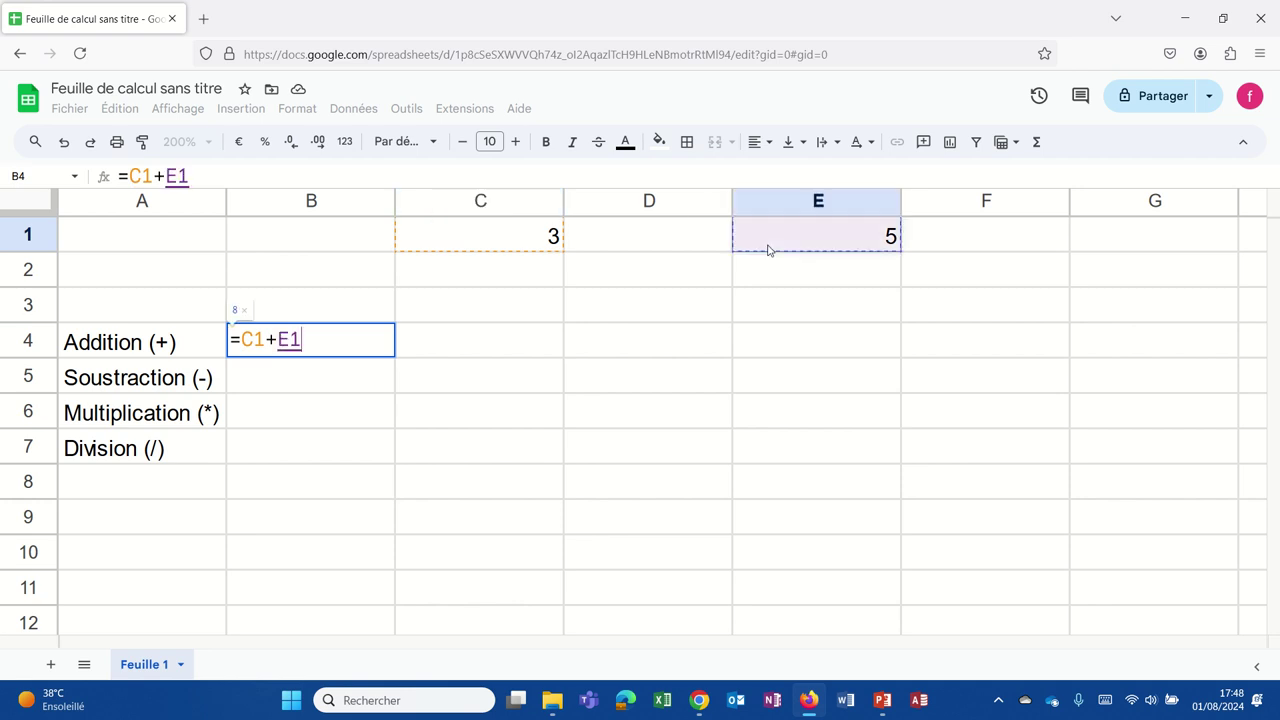
{"action": "key", "text": "Return"}
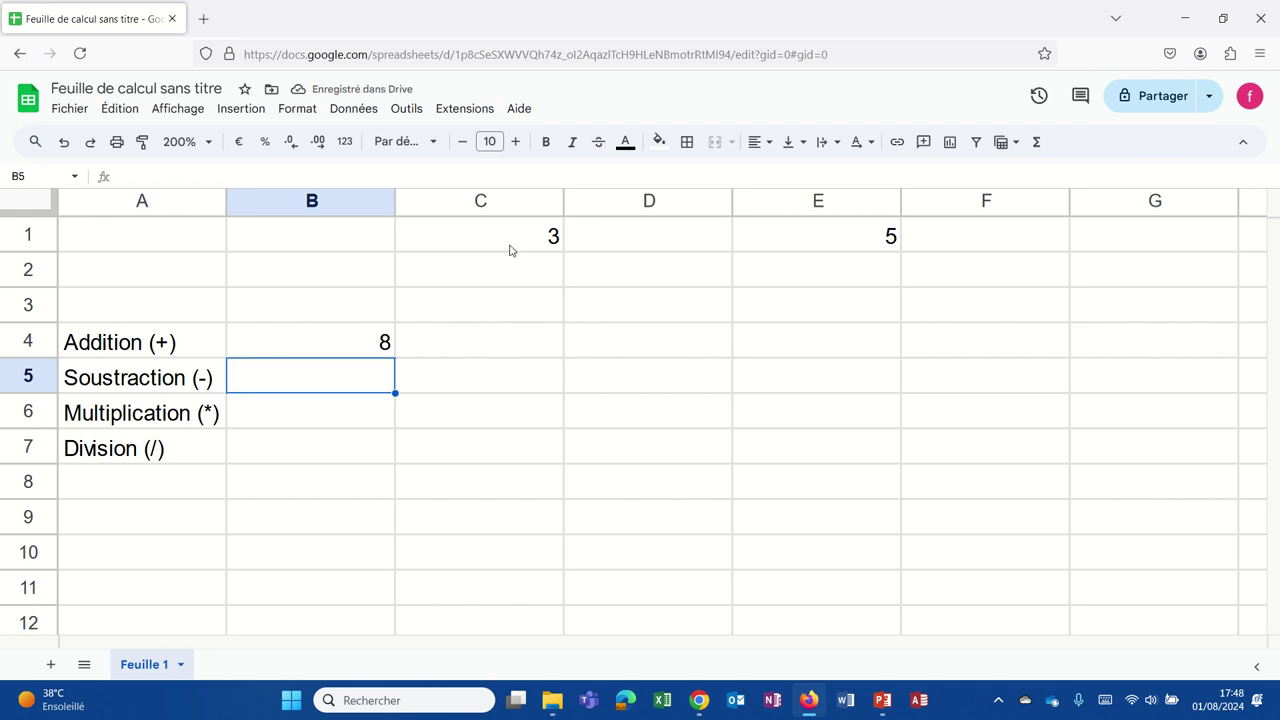
{"action": "double_click", "coordinate": [361, 347]}
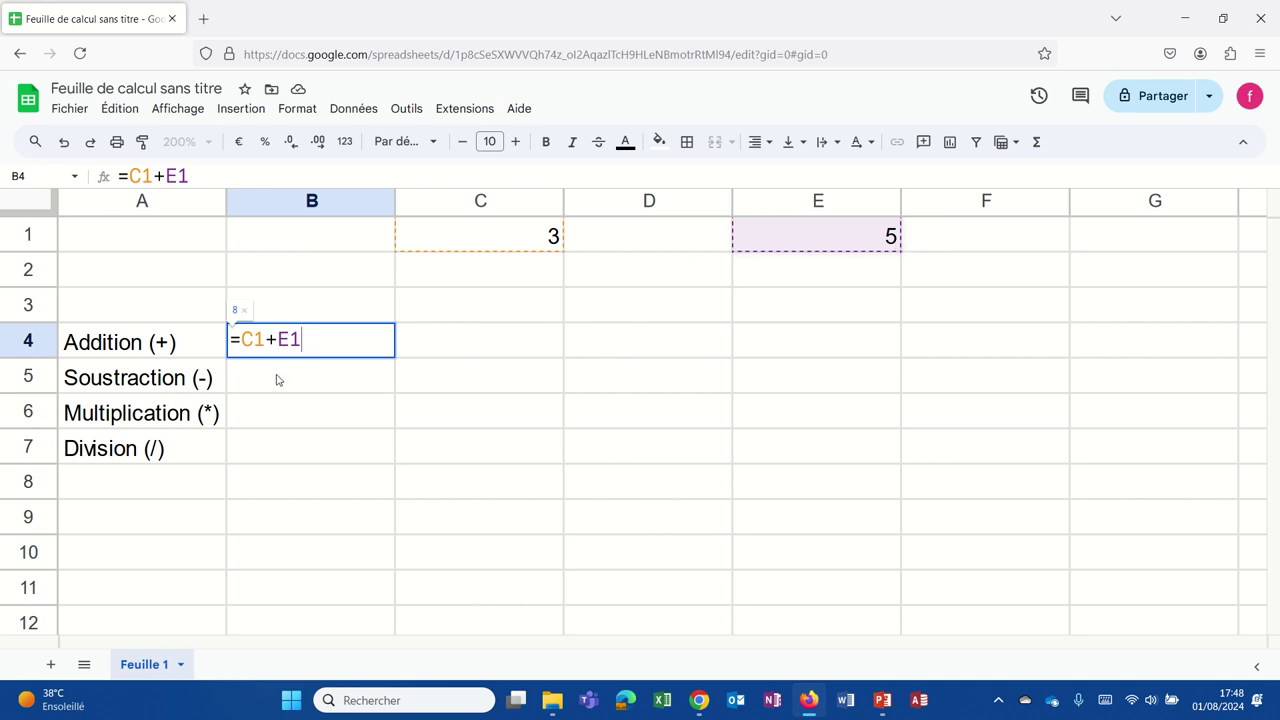
{"action": "key", "text": "Return"}
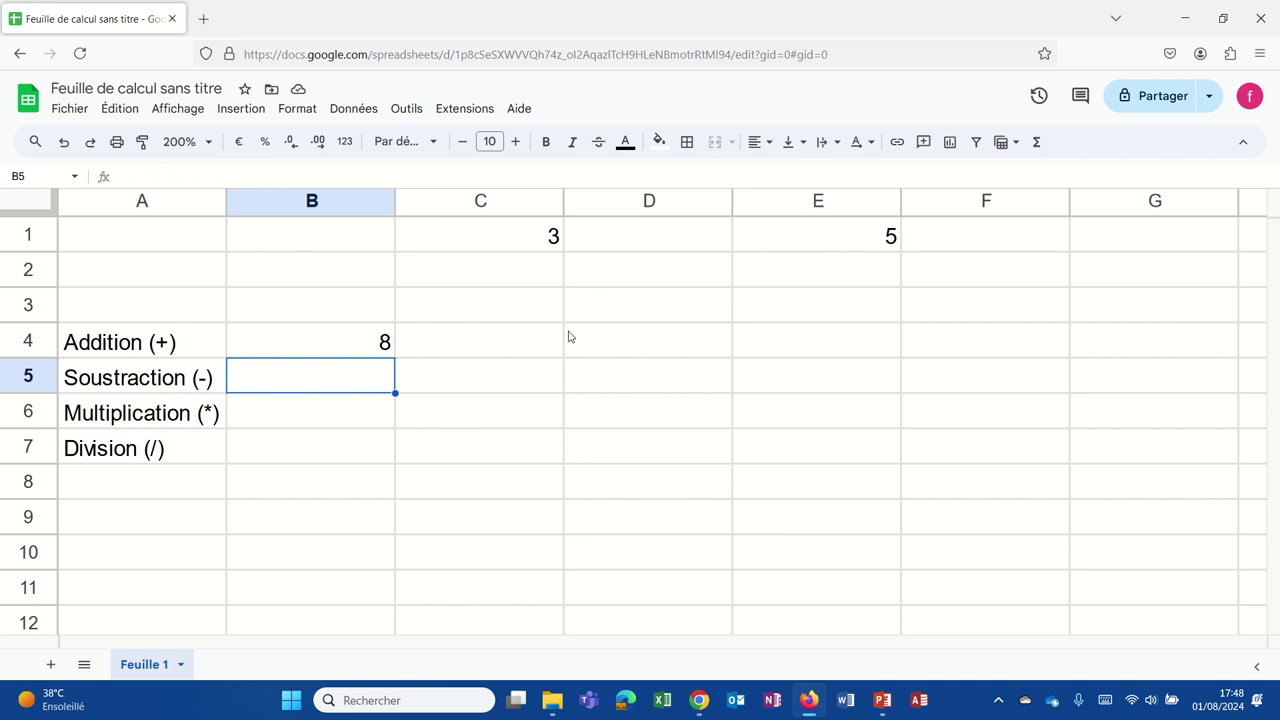
Step: Enter the subtraction formula =E1-C1 in B5, giving 2
{"action": "type", "text": "="}
{"action": "left_click", "coordinate": [848, 255]}
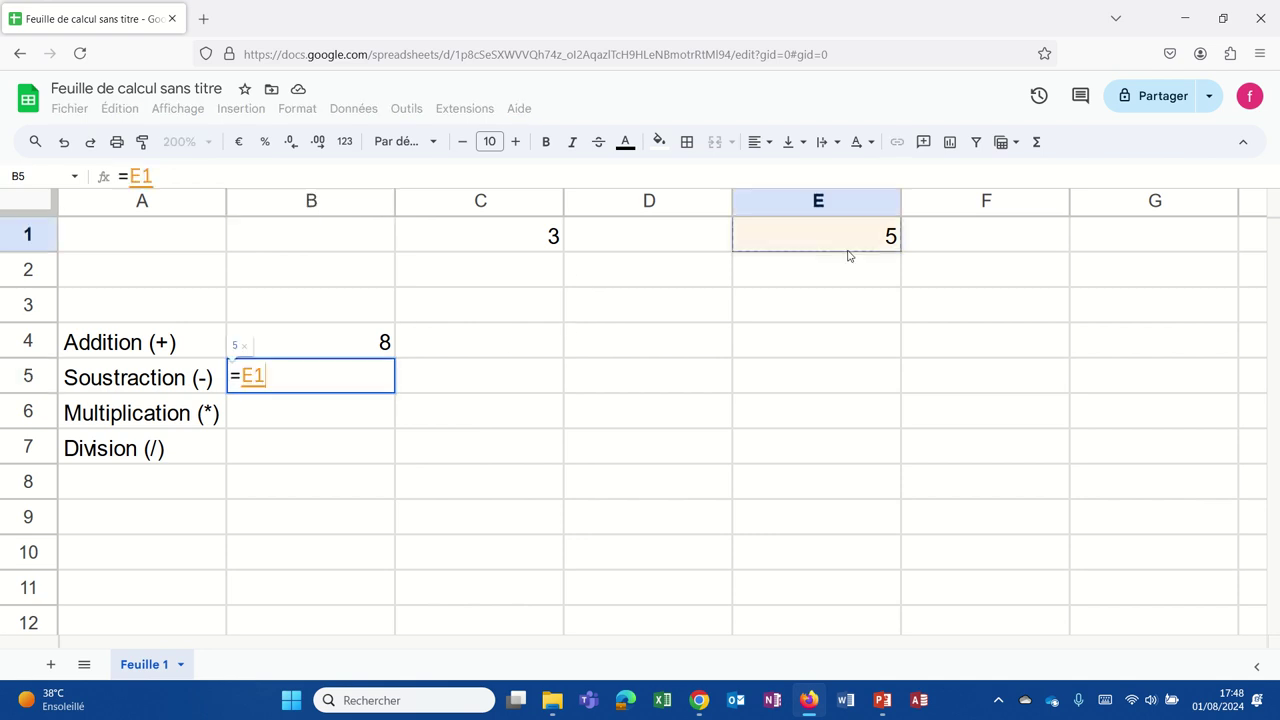
{"action": "type", "text": "-"}
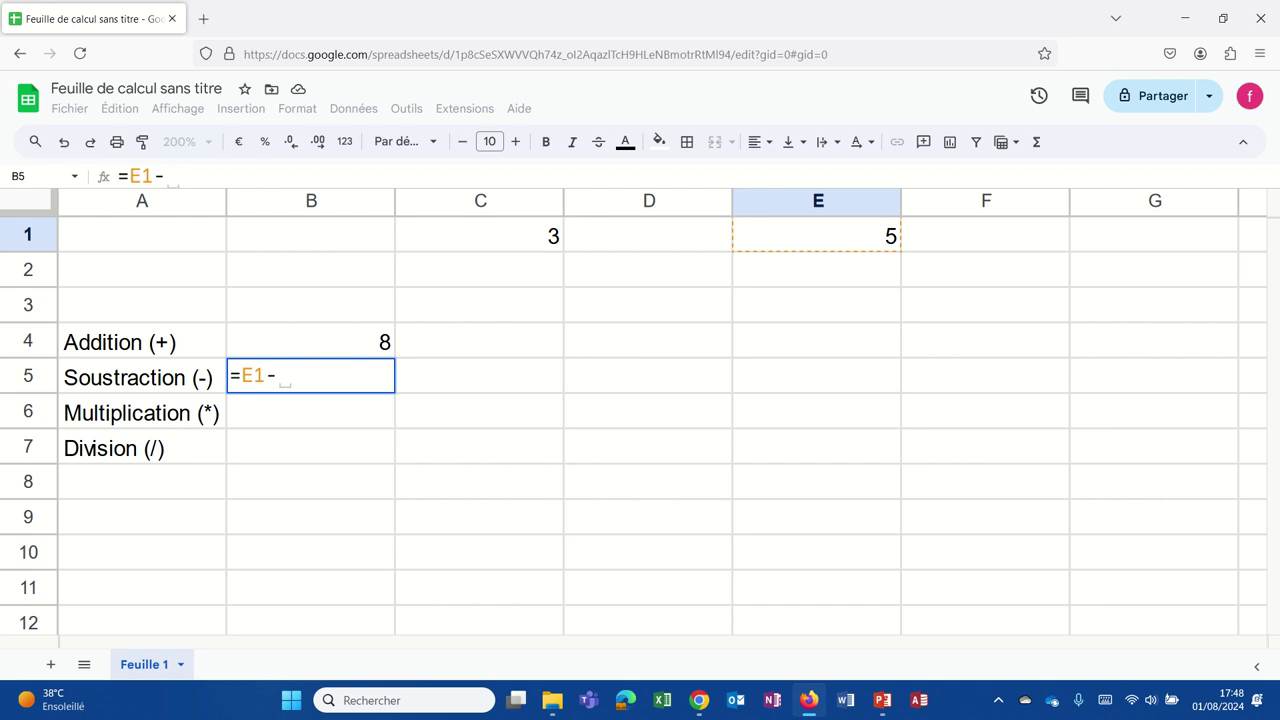
{"action": "left_click", "coordinate": [498, 240]}
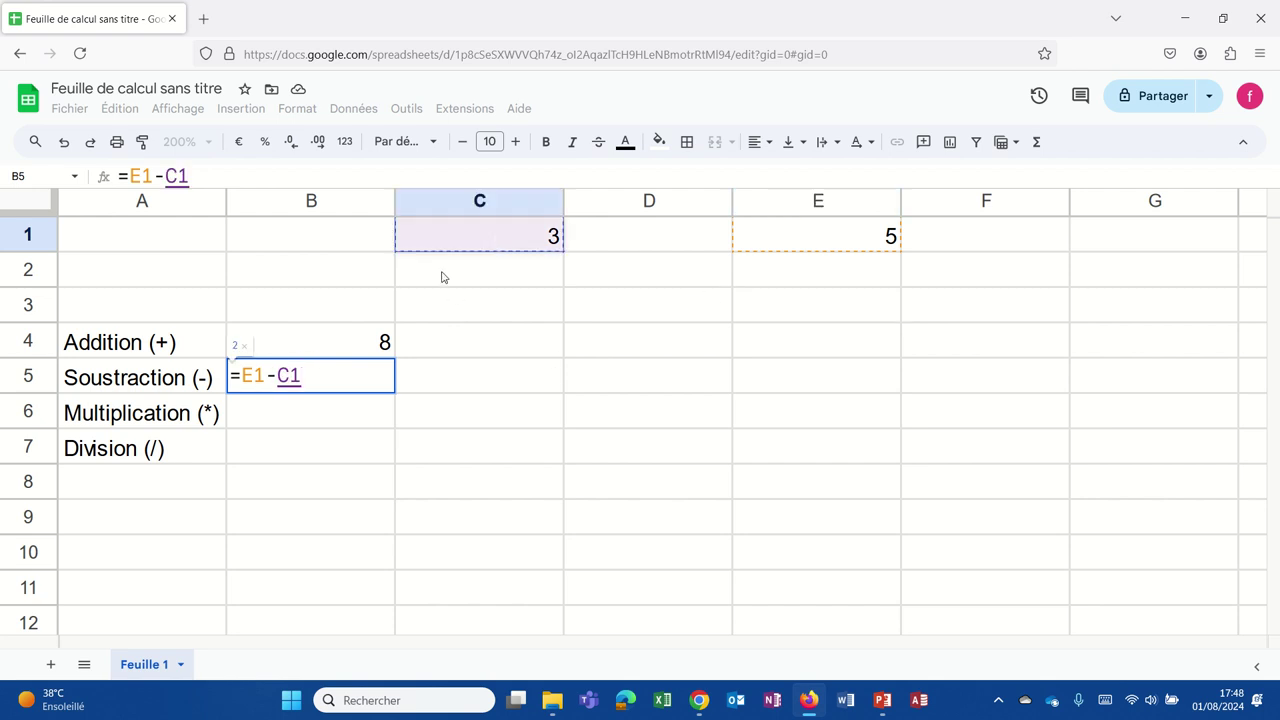
{"action": "key", "text": "Return"}
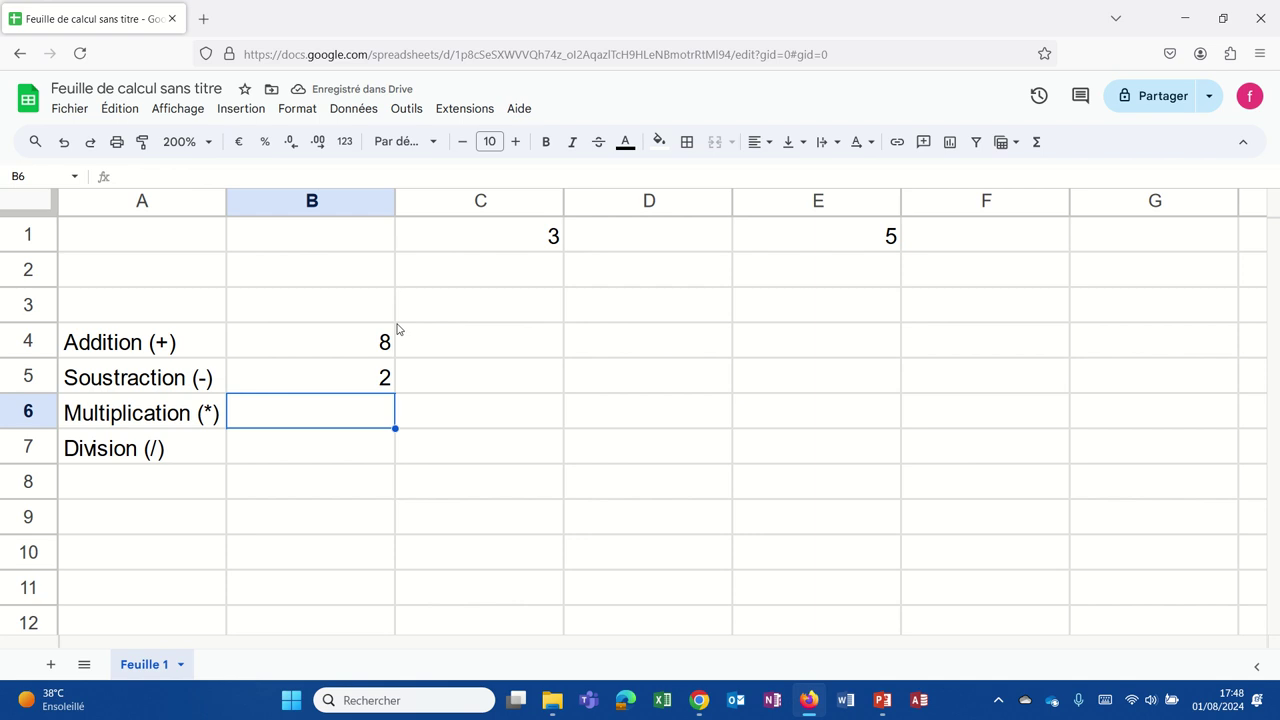
Step: Change the value in C1 from 3 to 4
{"action": "left_click", "coordinate": [488, 241]}
{"action": "type", "text": "4"}
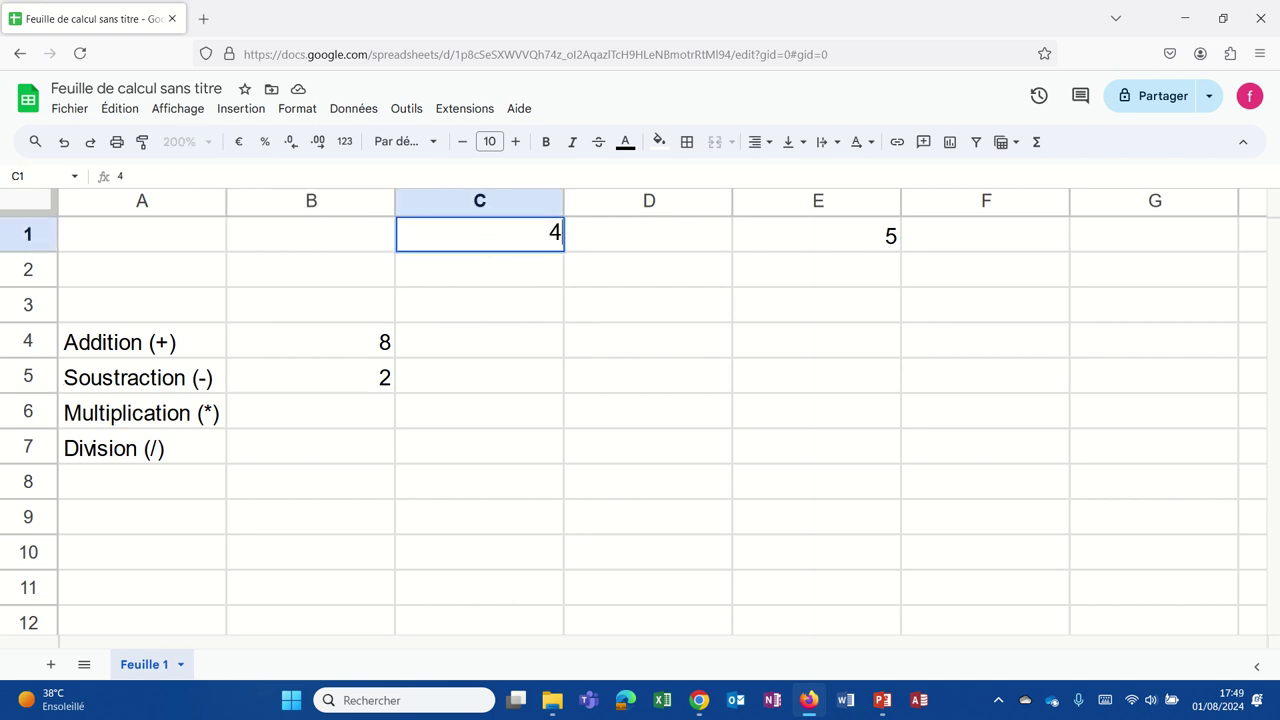
{"action": "key", "text": "Return"}
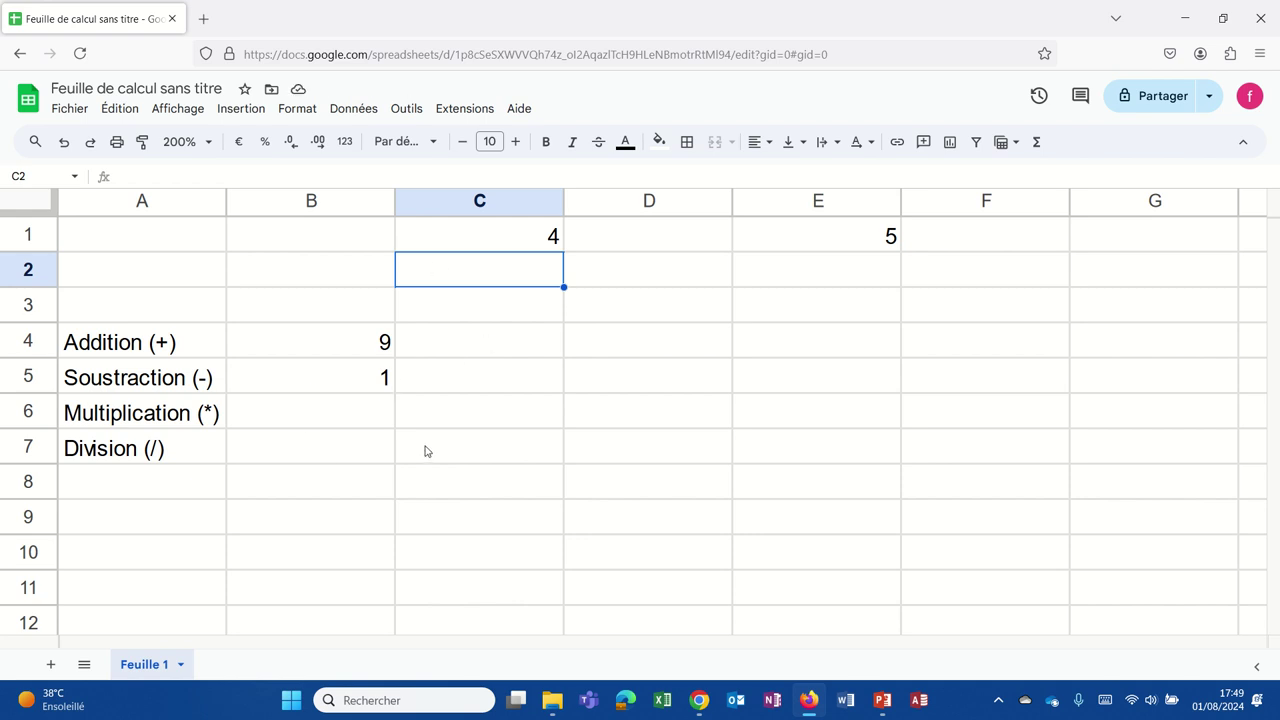
Step: Enter the multiplication formula =E1*C1 in B6, giving 20
{"action": "left_click", "coordinate": [368, 420]}
{"action": "type", "text": "="}
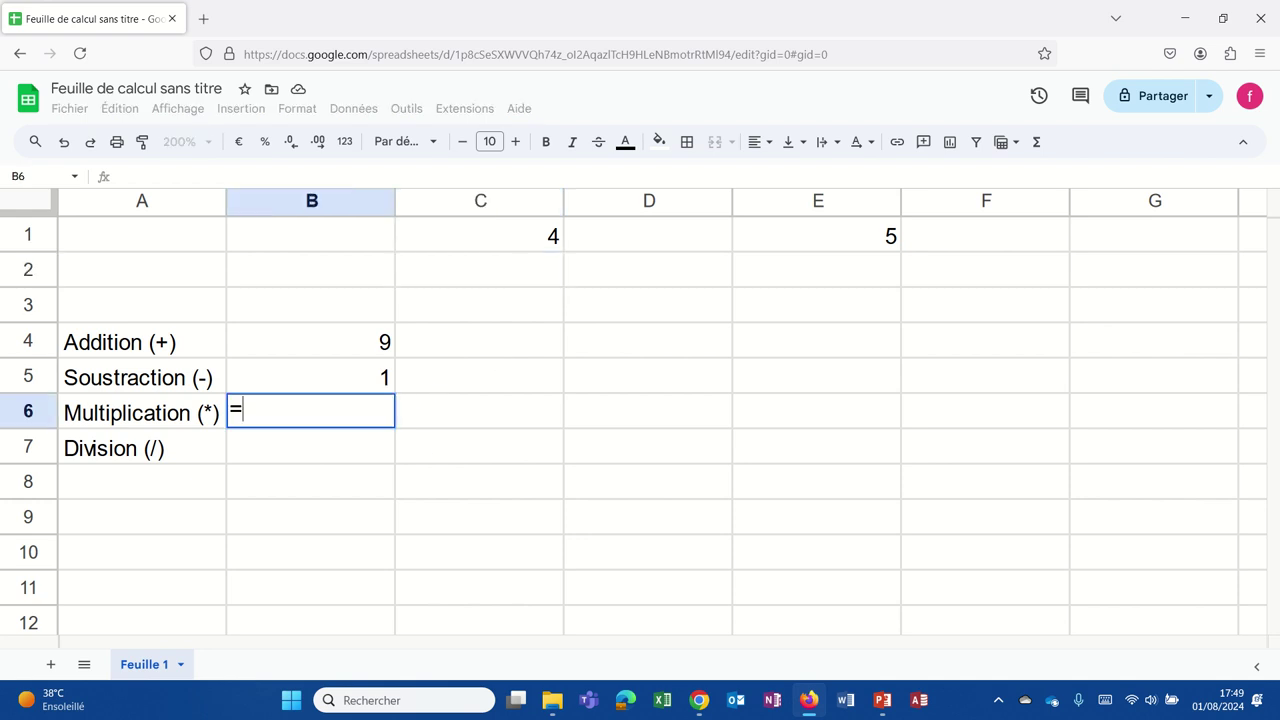
{"action": "left_click", "coordinate": [820, 240]}
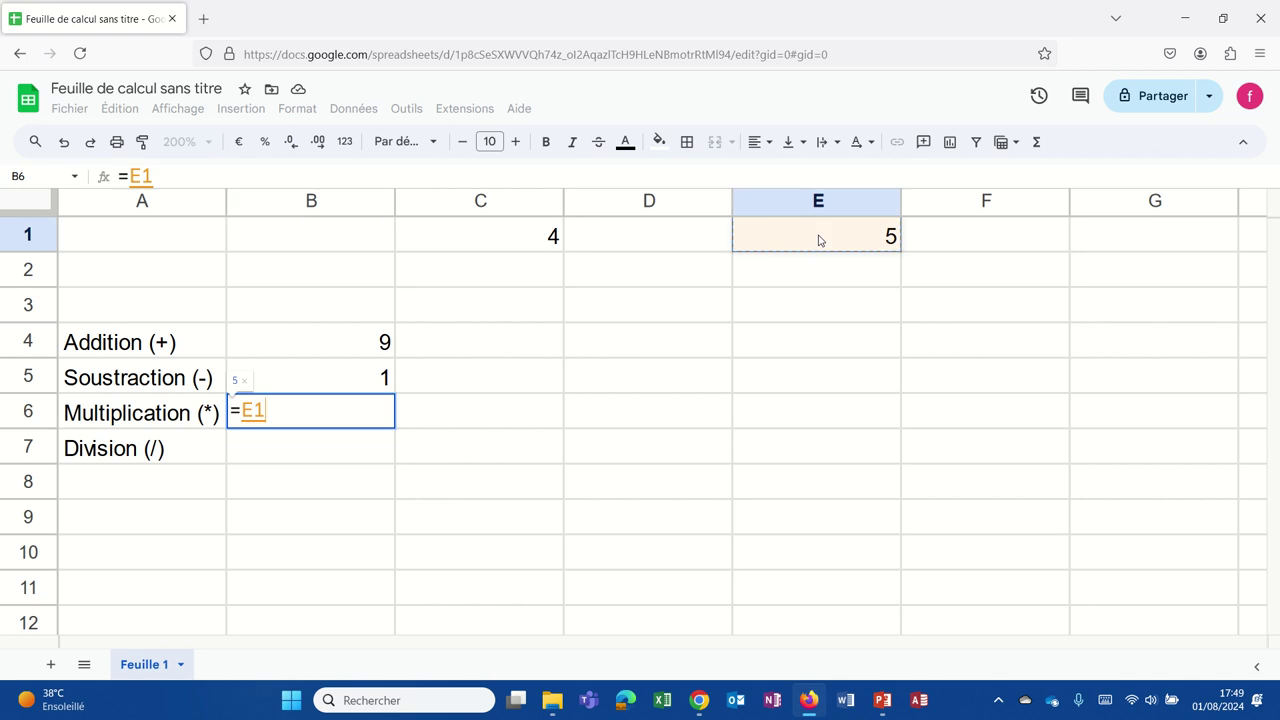
{"action": "type", "text": "*"}
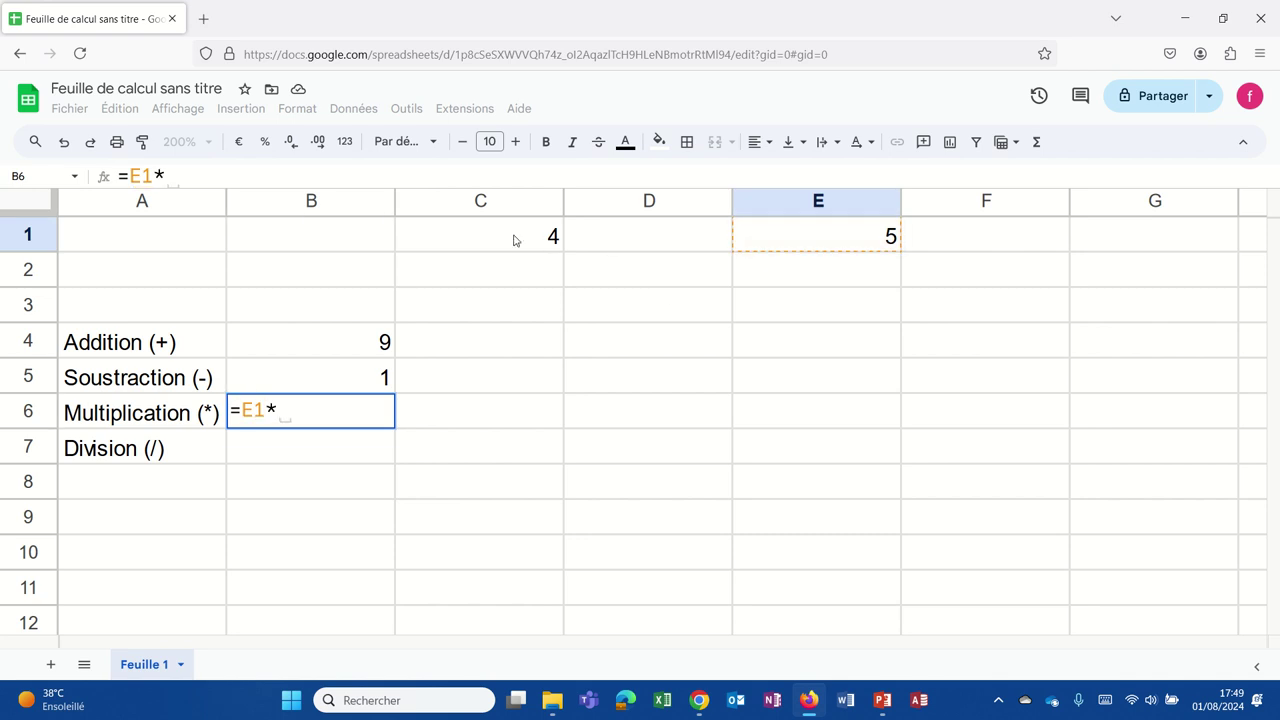
{"action": "left_click", "coordinate": [515, 240]}
{"action": "key", "text": "Return"}
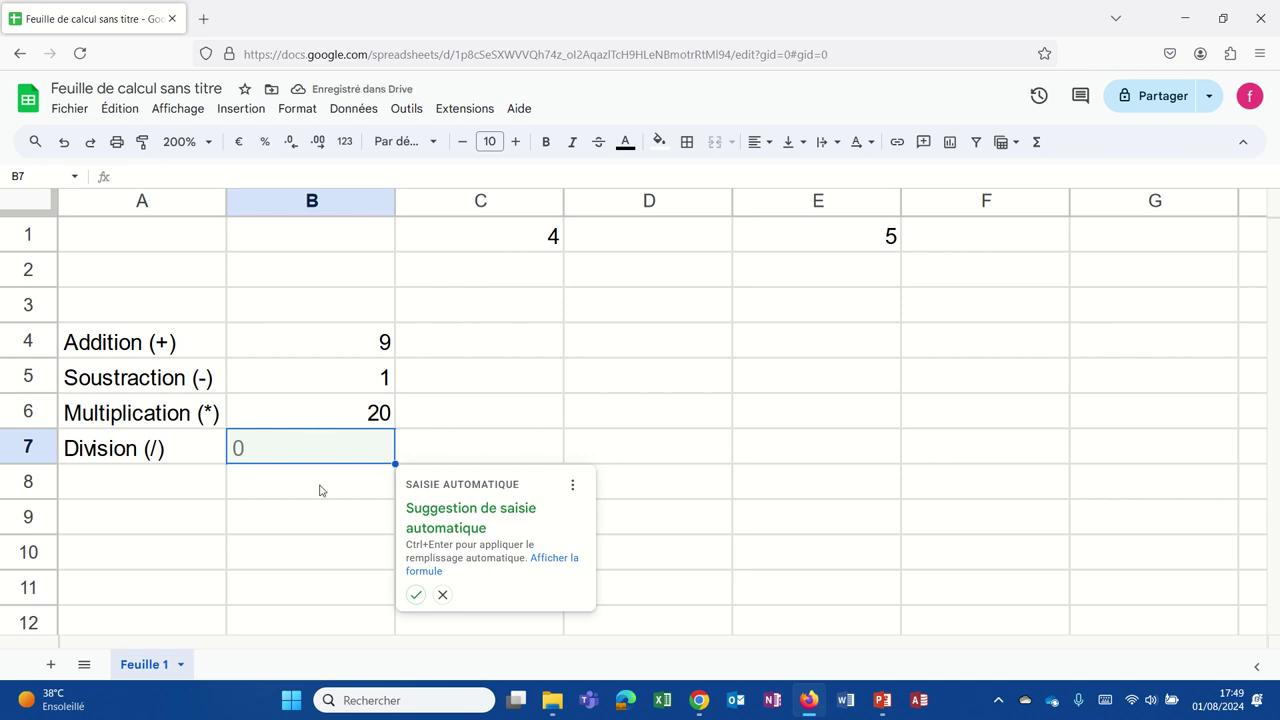
Step: Enter the division formula =E1/C1 in B7, giving 1,25
{"action": "type", "text": "="}
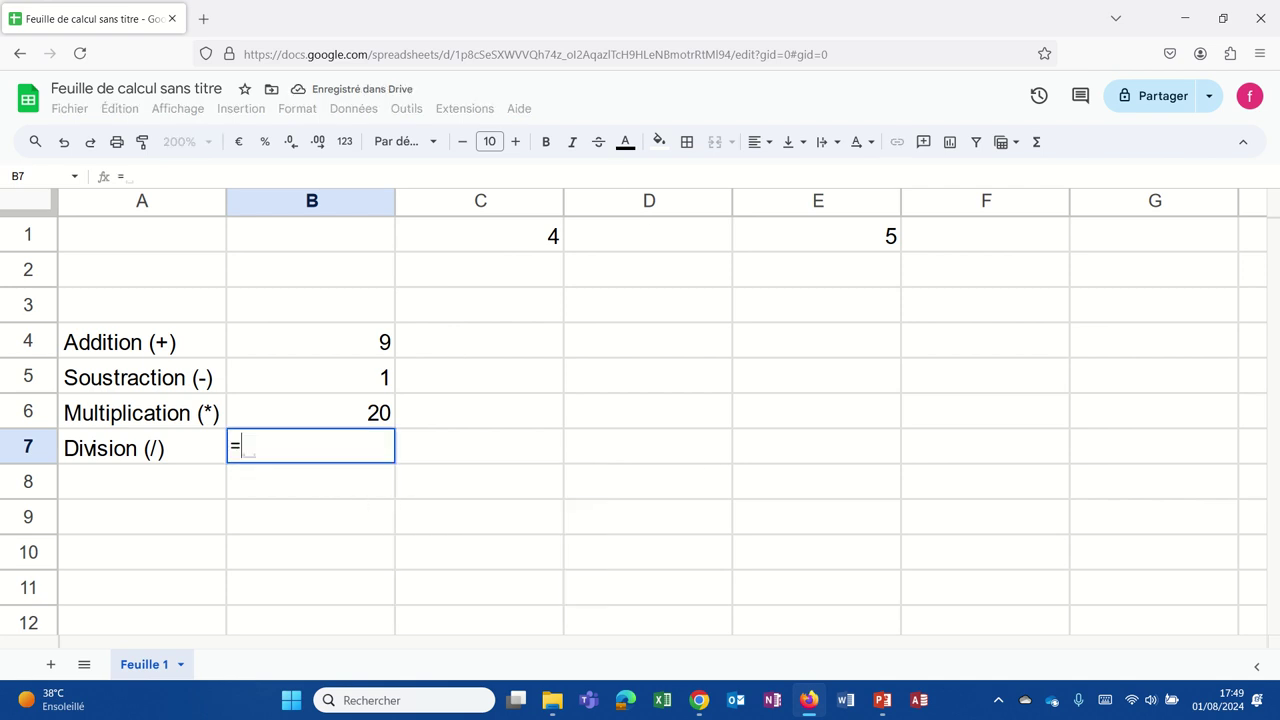
{"action": "left_click", "coordinate": [848, 243]}
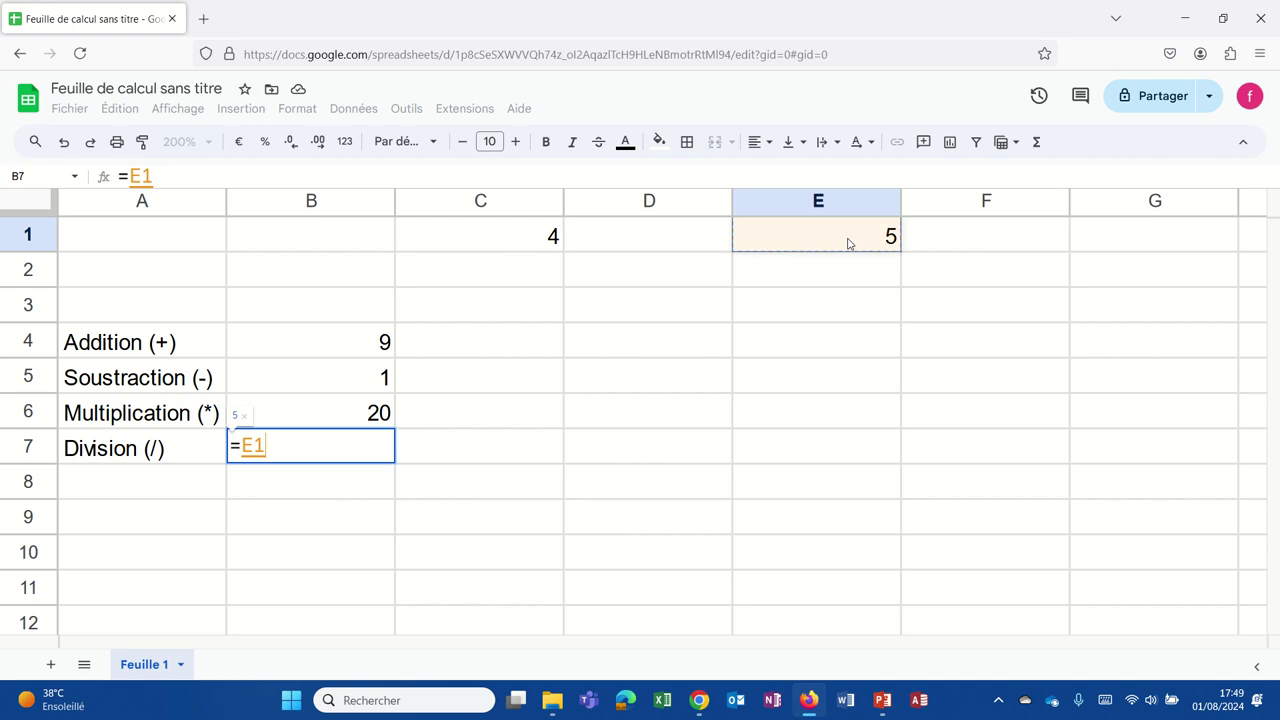
{"action": "type", "text": "/"}
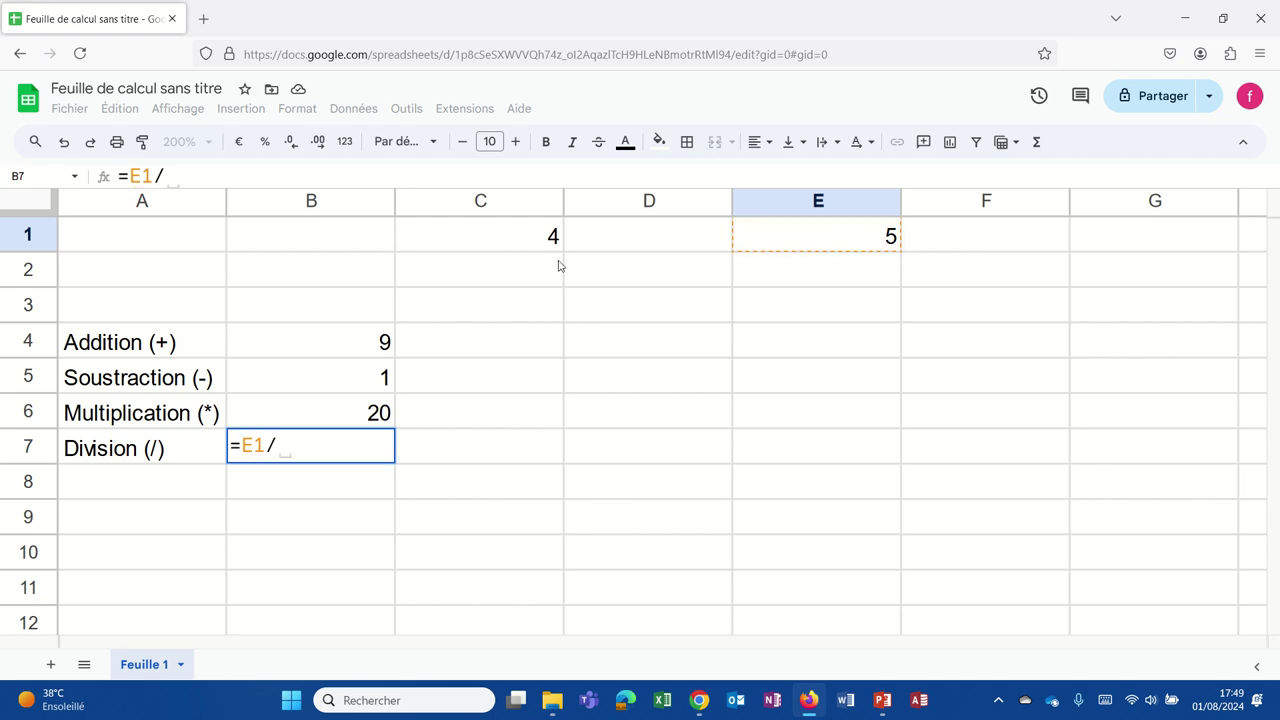
{"action": "left_click", "coordinate": [528, 233]}
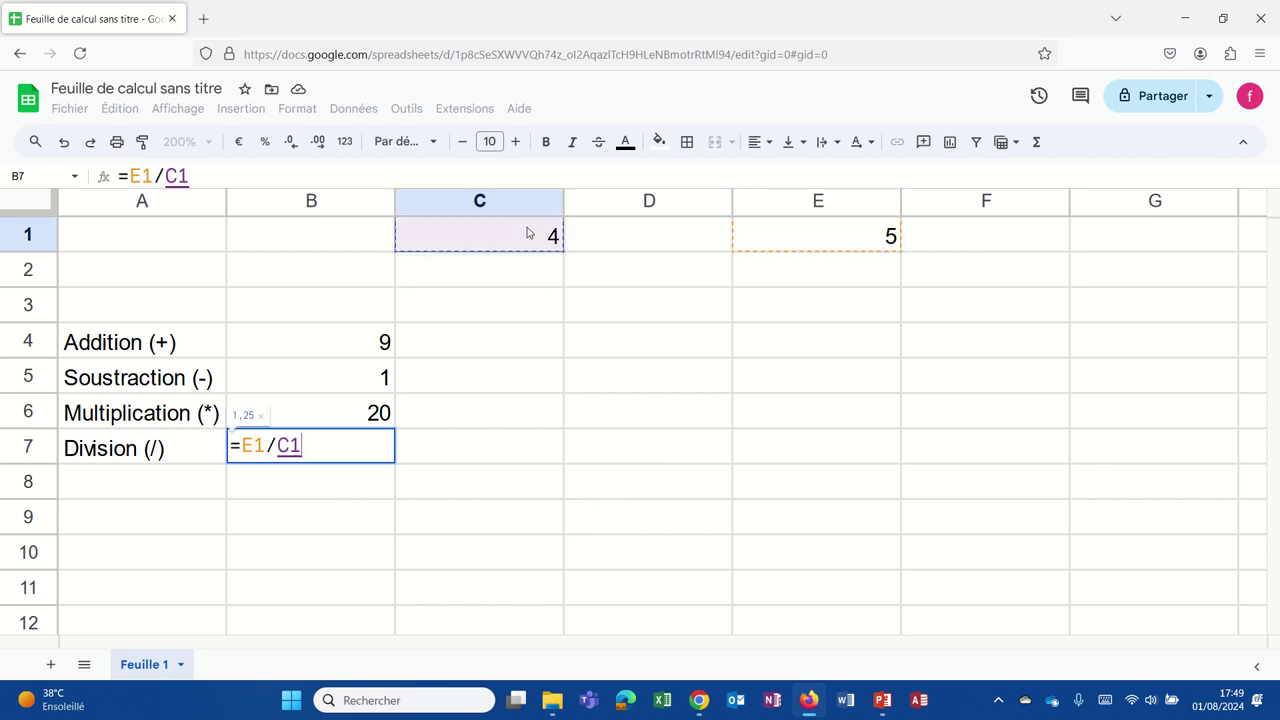
{"action": "key", "text": "Return"}
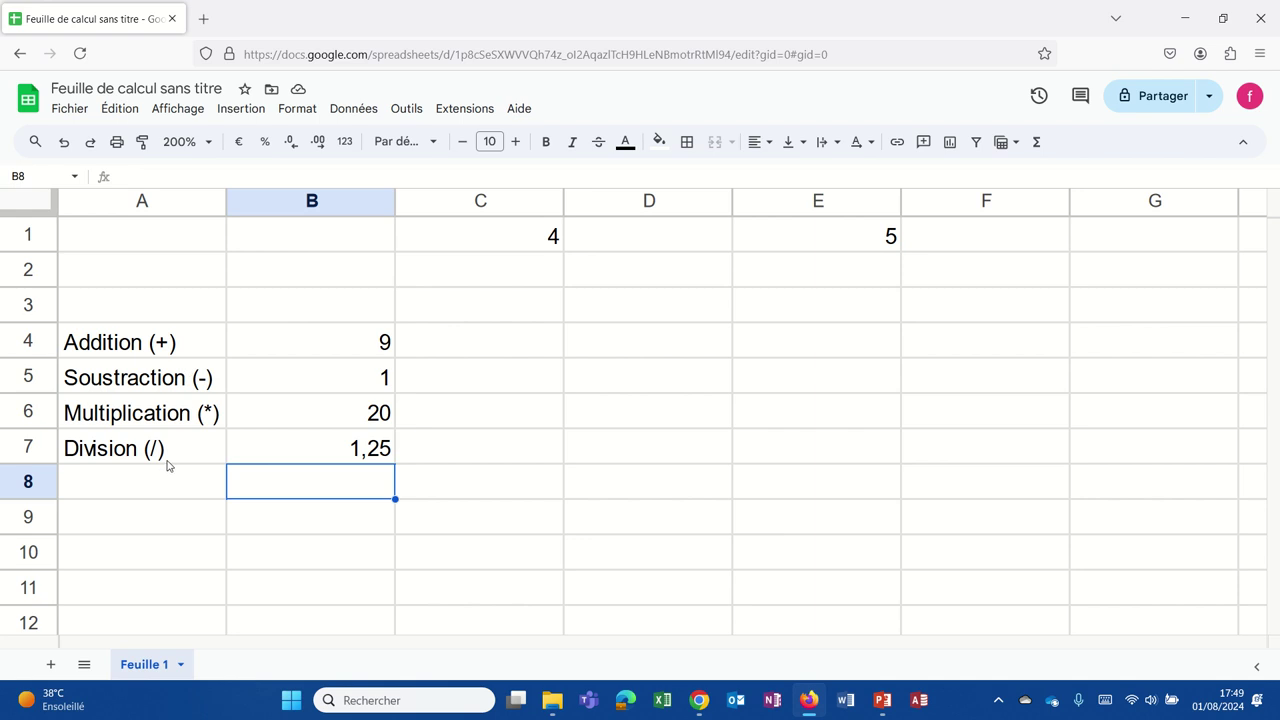
Step: Type the label 'Pourcentage (%)' into cell A8
{"action": "left_click", "coordinate": [104, 477]}
{"action": "type", "text": "Po"}
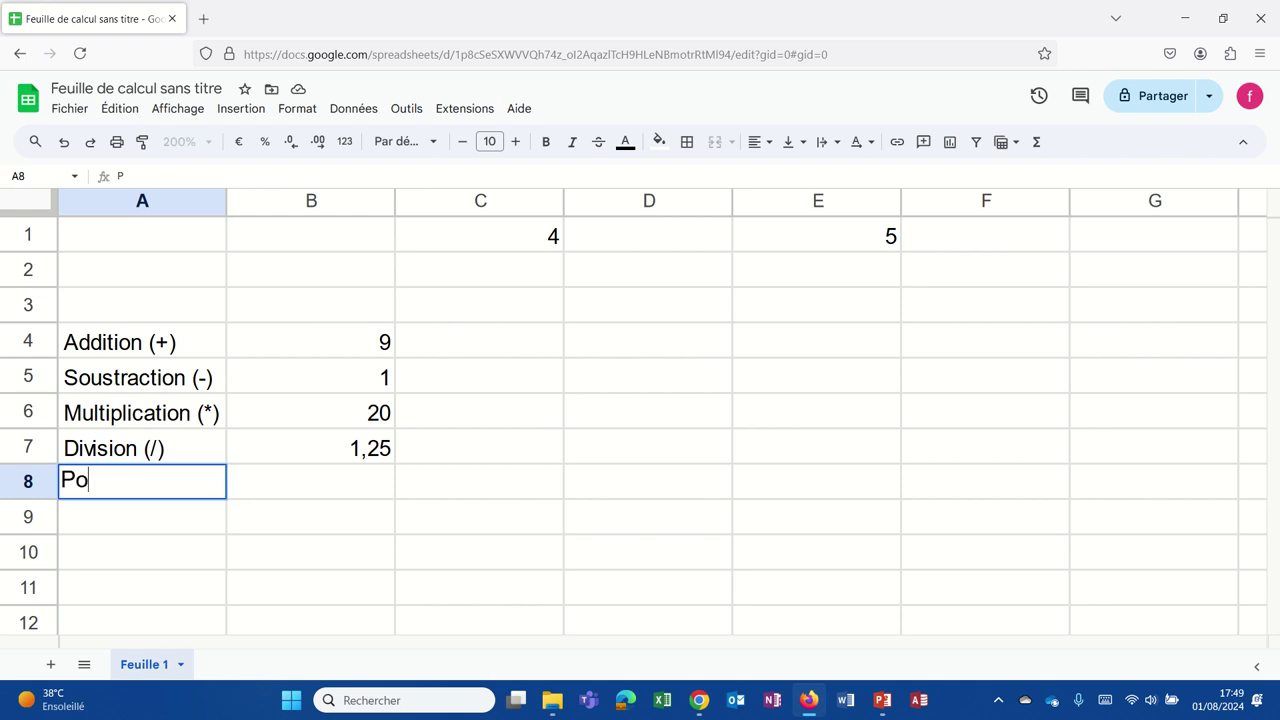
{"action": "type", "text": "urcentage "}
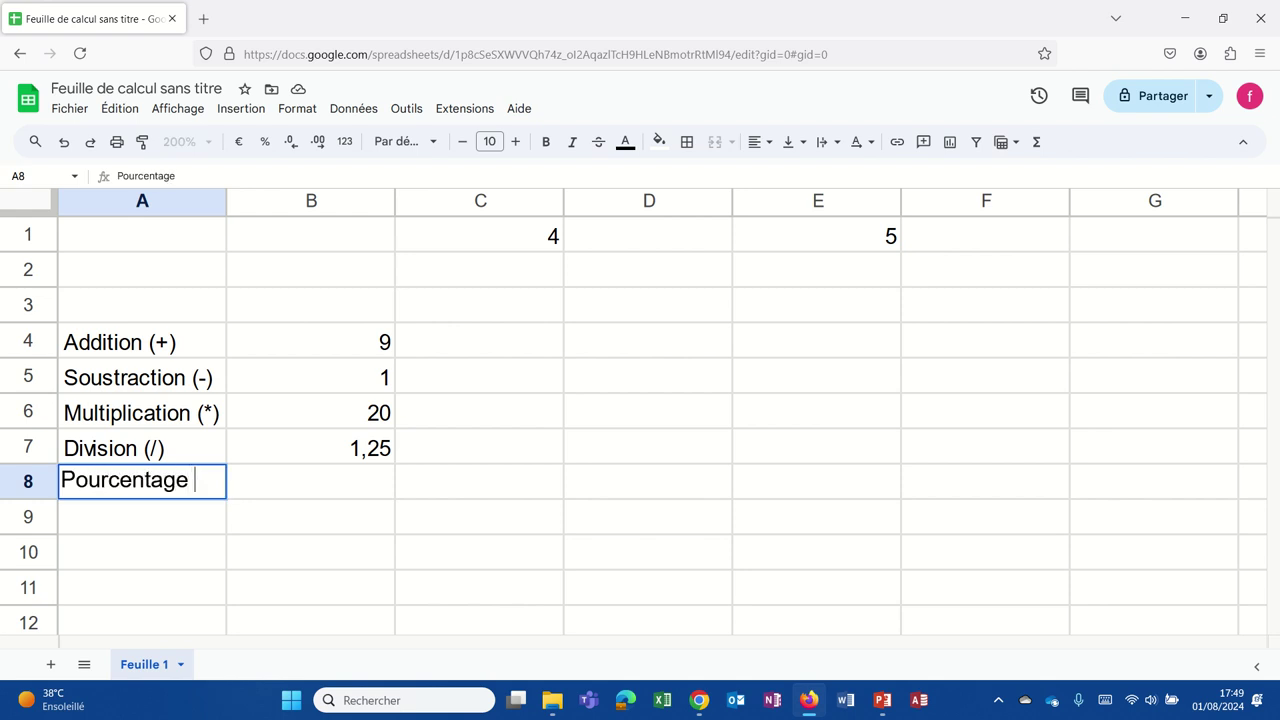
{"action": "type", "text": "("}
{"action": "type", "text": "%)"}
{"action": "key", "text": "Return"}
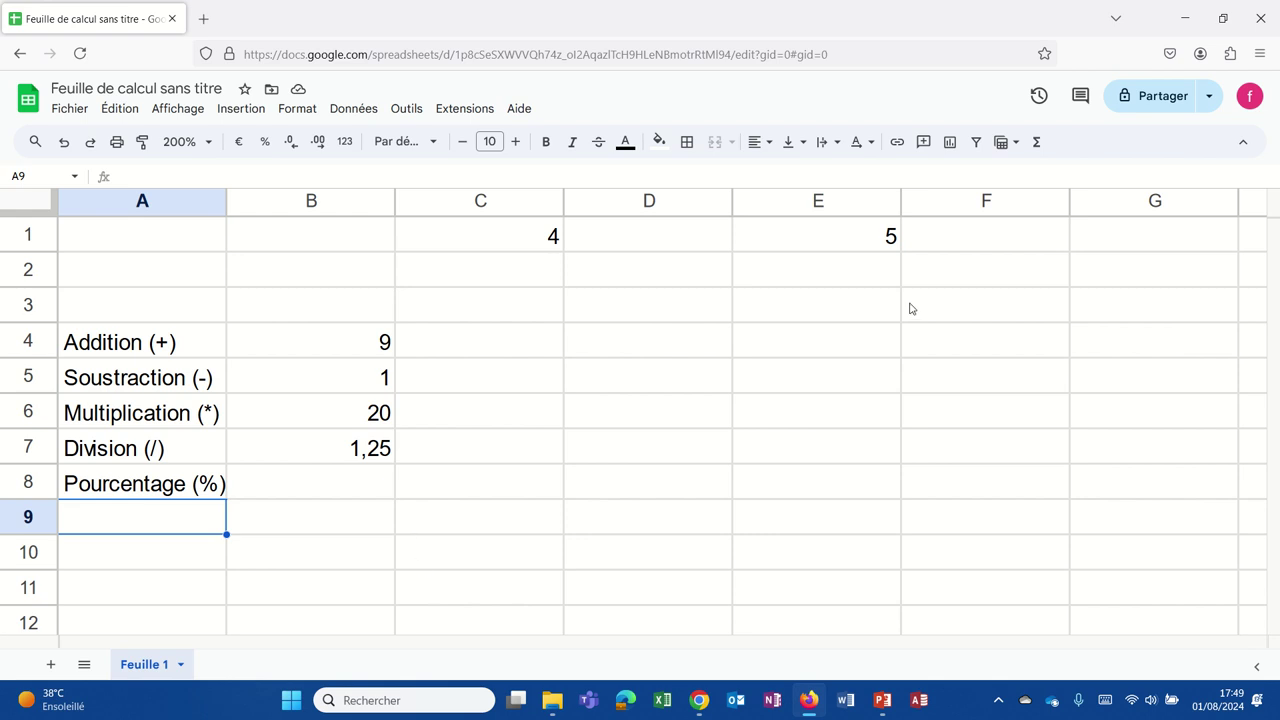
Step: Enter the percentage rate 10% in cell F1
{"action": "left_click", "coordinate": [978, 244]}
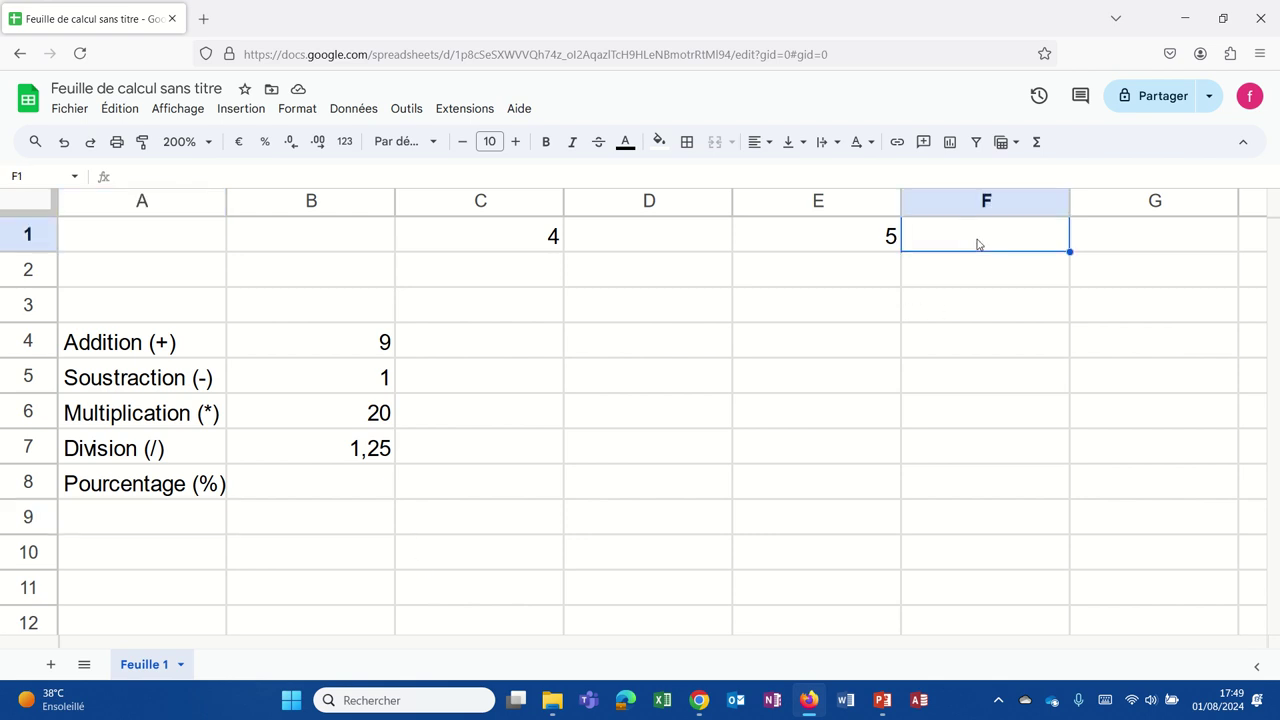
{"action": "type", "text": "10"}
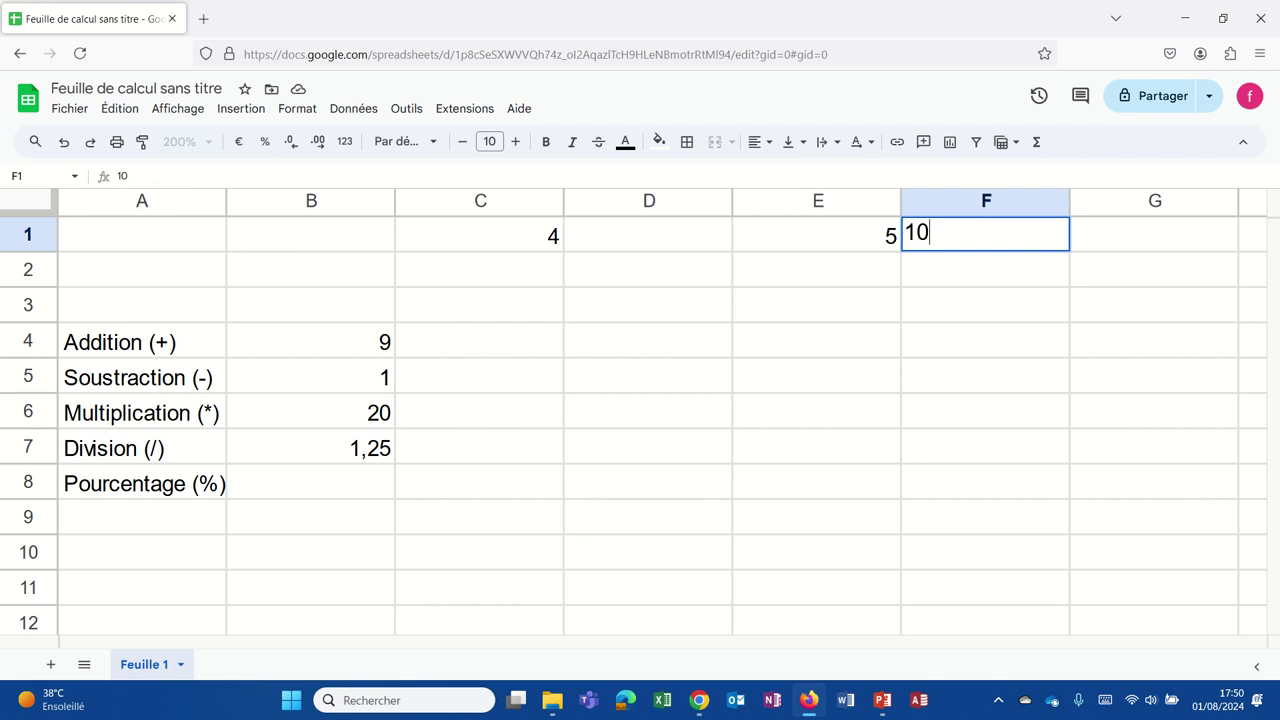
{"action": "type", "text": "%"}
{"action": "key", "text": "Return"}
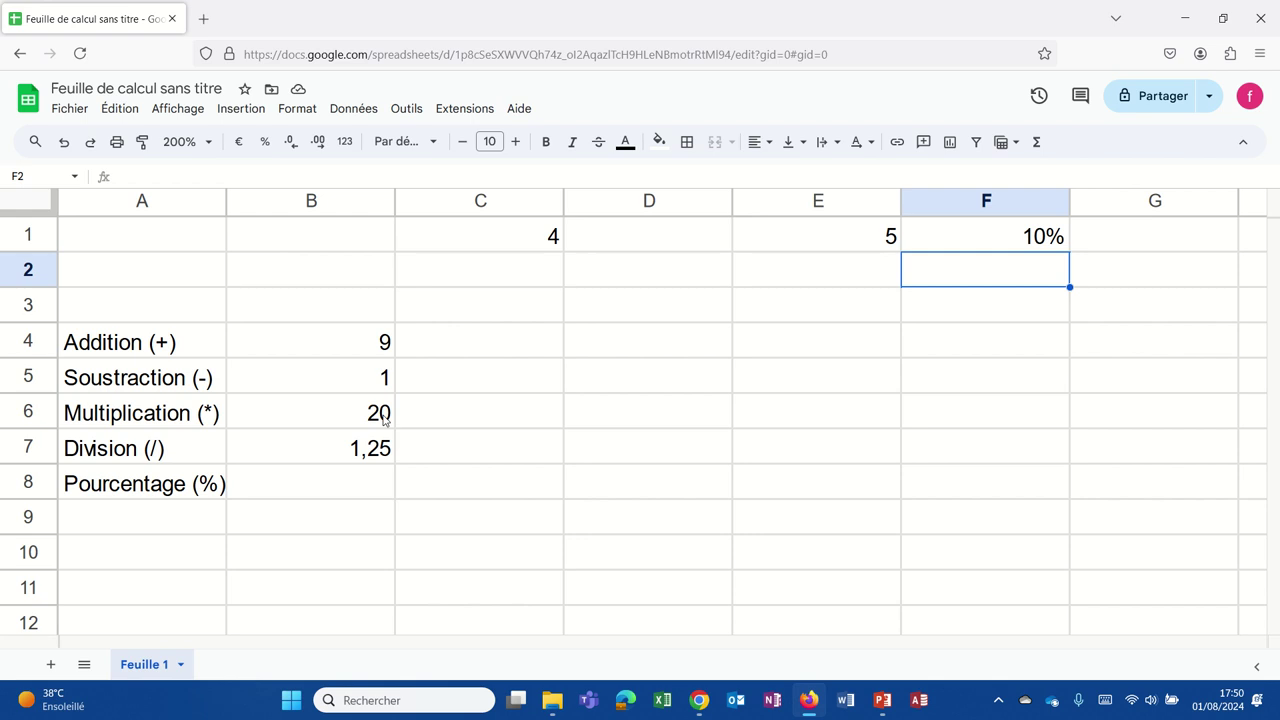
Step: Enter =B6*F1 in B8 to take 10% of the product, giving 2
{"action": "left_click", "coordinate": [352, 476]}
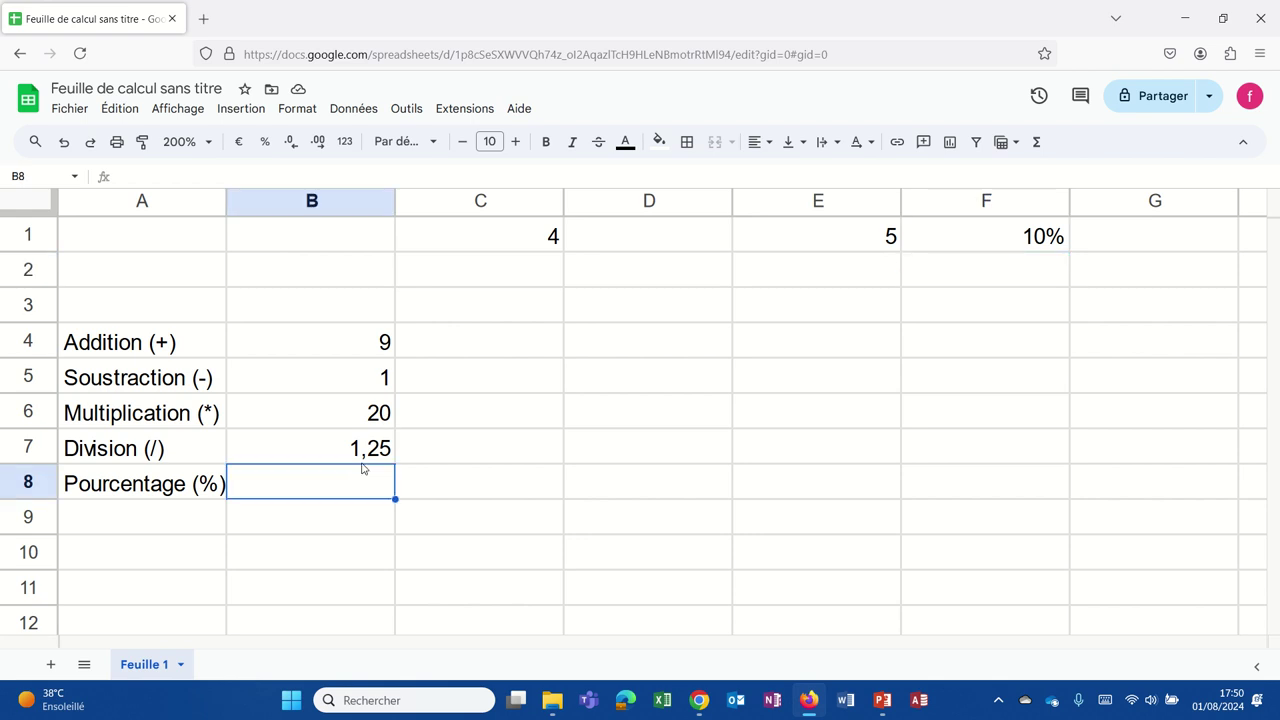
{"action": "type", "text": "="}
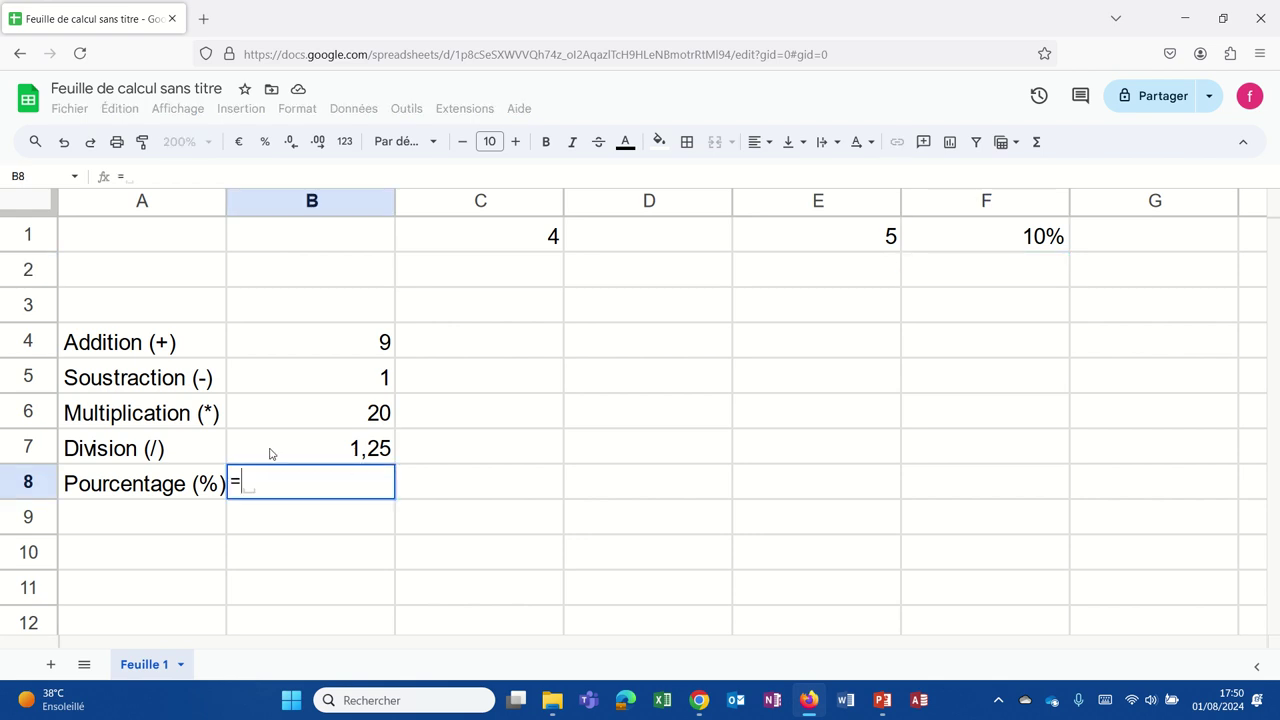
{"action": "left_click", "coordinate": [277, 417]}
{"action": "type", "text": "*"}
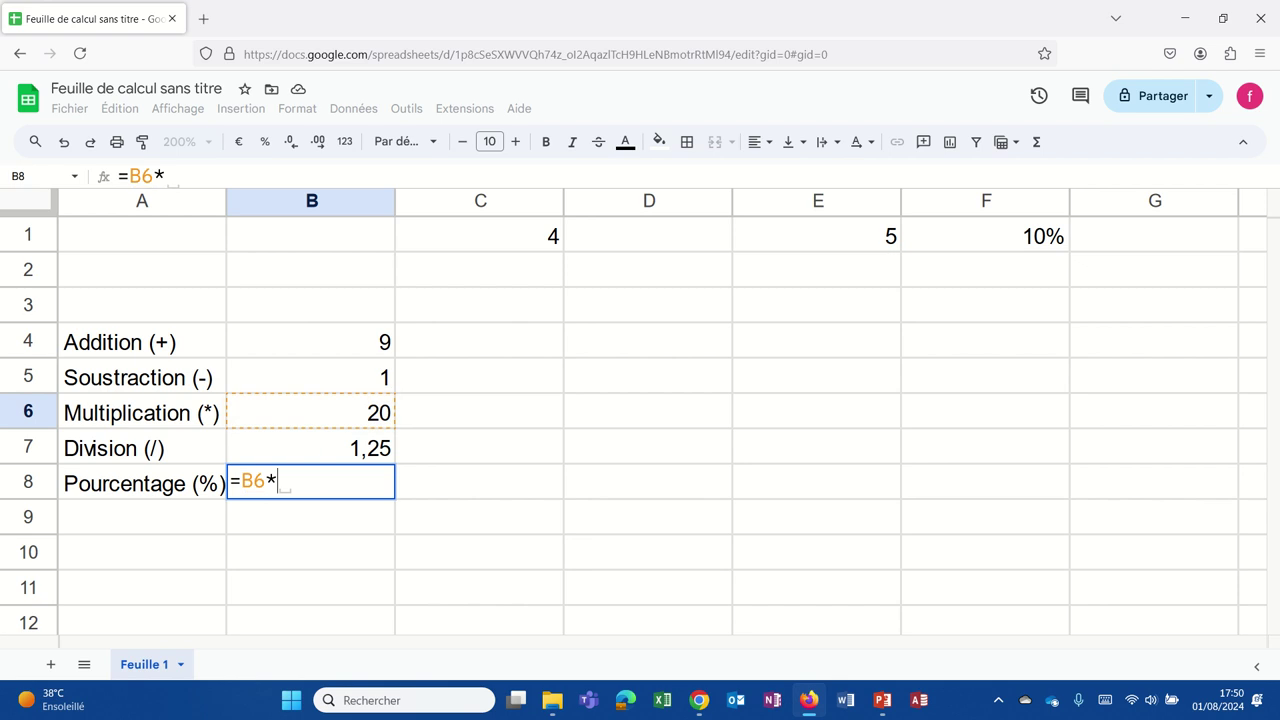
{"action": "left_click", "coordinate": [1016, 238]}
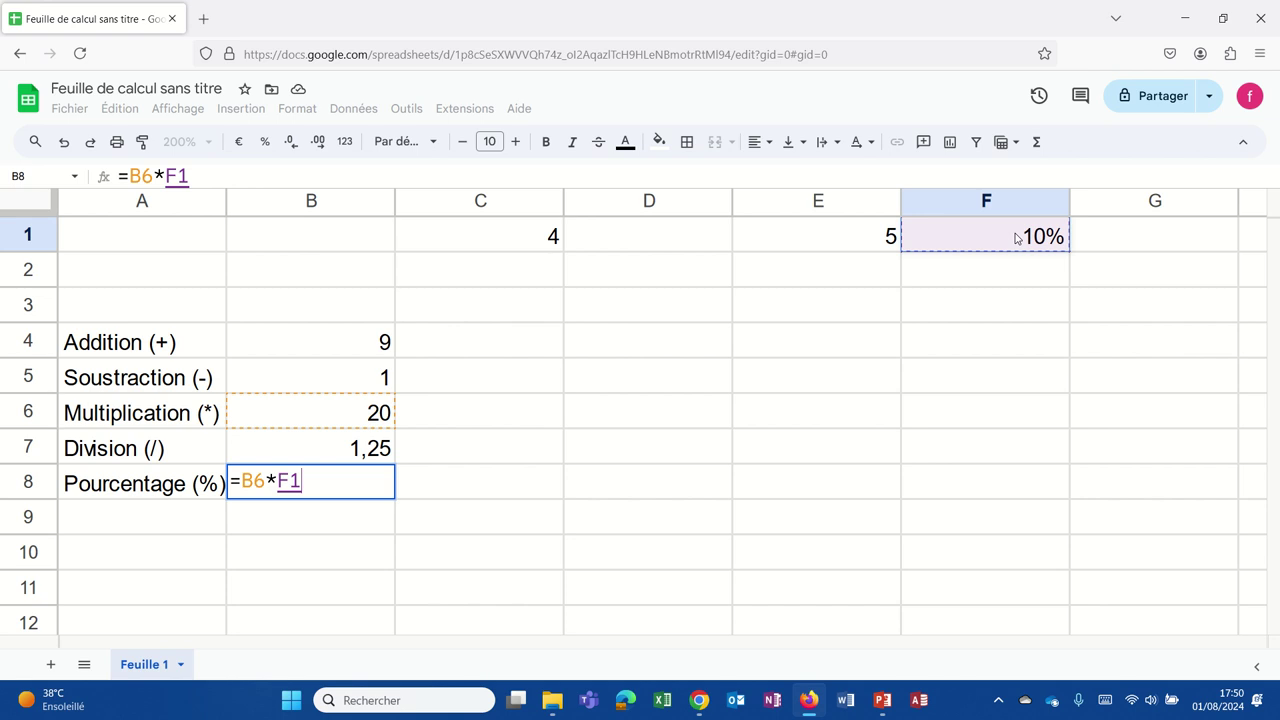
{"action": "key", "text": "Return"}
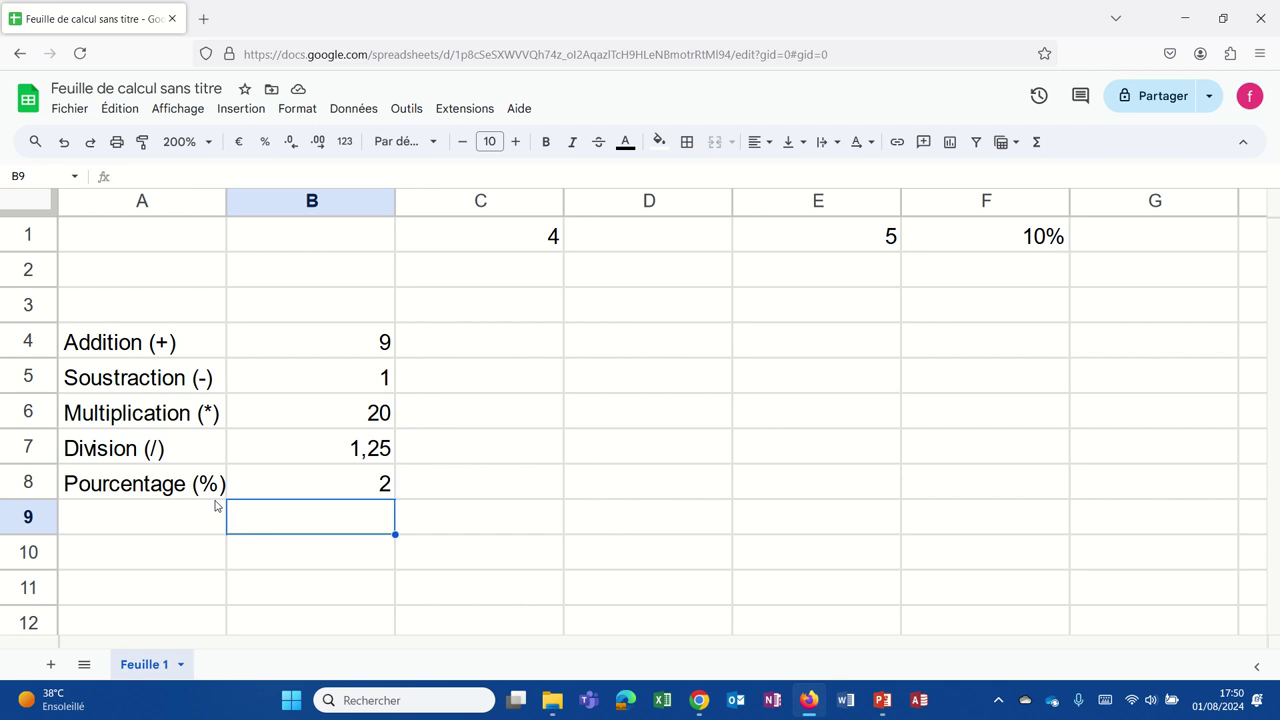
{"action": "left_click", "coordinate": [163, 522]}
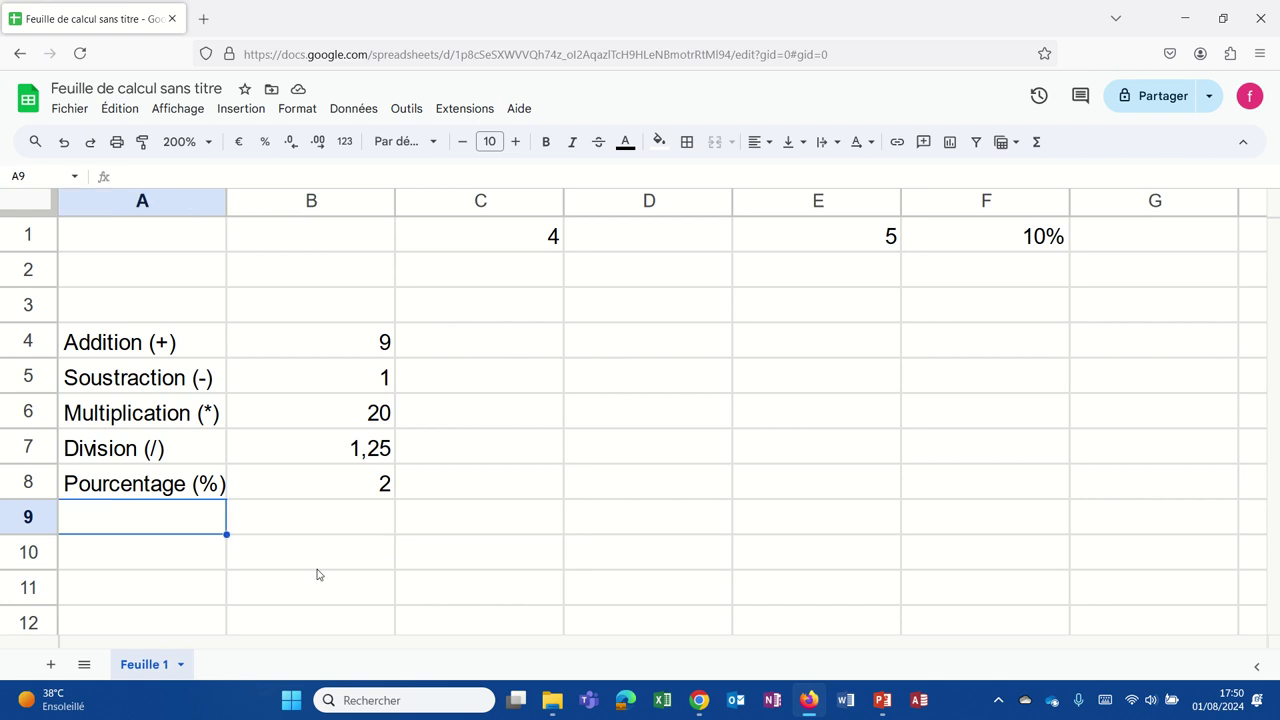
Step: Label A9 'Puissance (^)' and enter =E1^C1 in B9, giving 625
{"action": "type", "text": "Puis"}
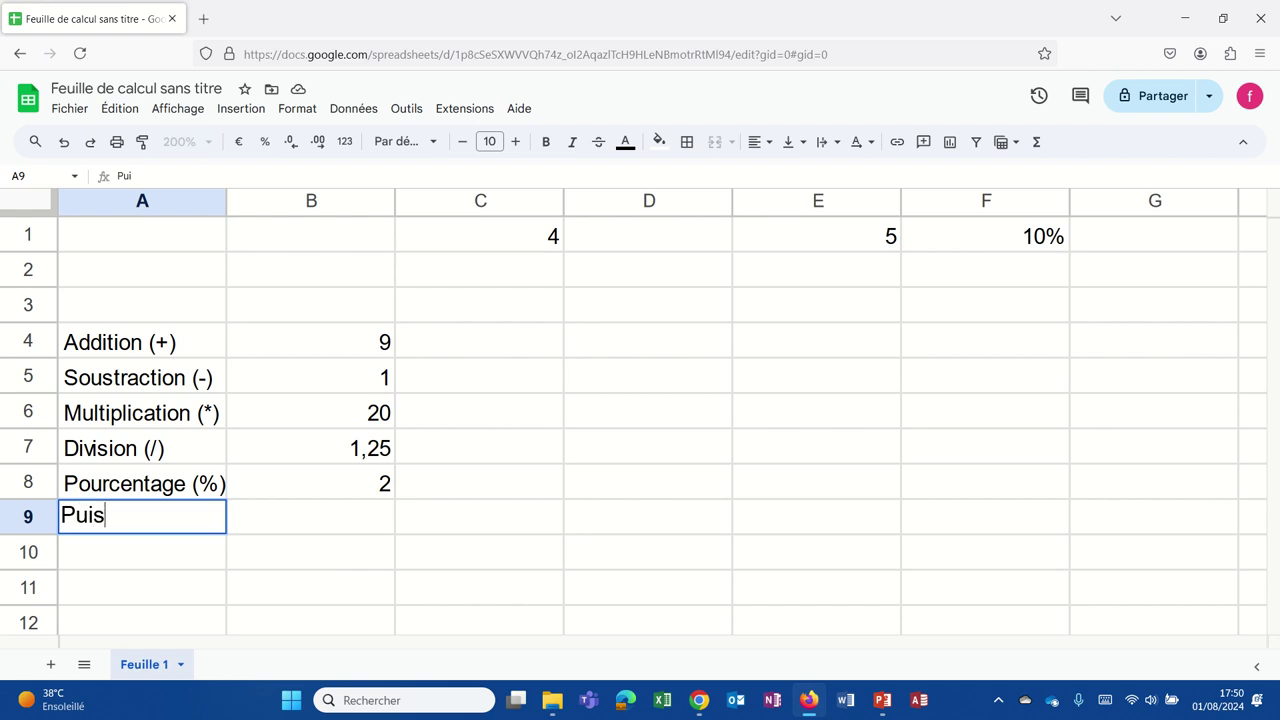
{"action": "type", "text": "sance ("}
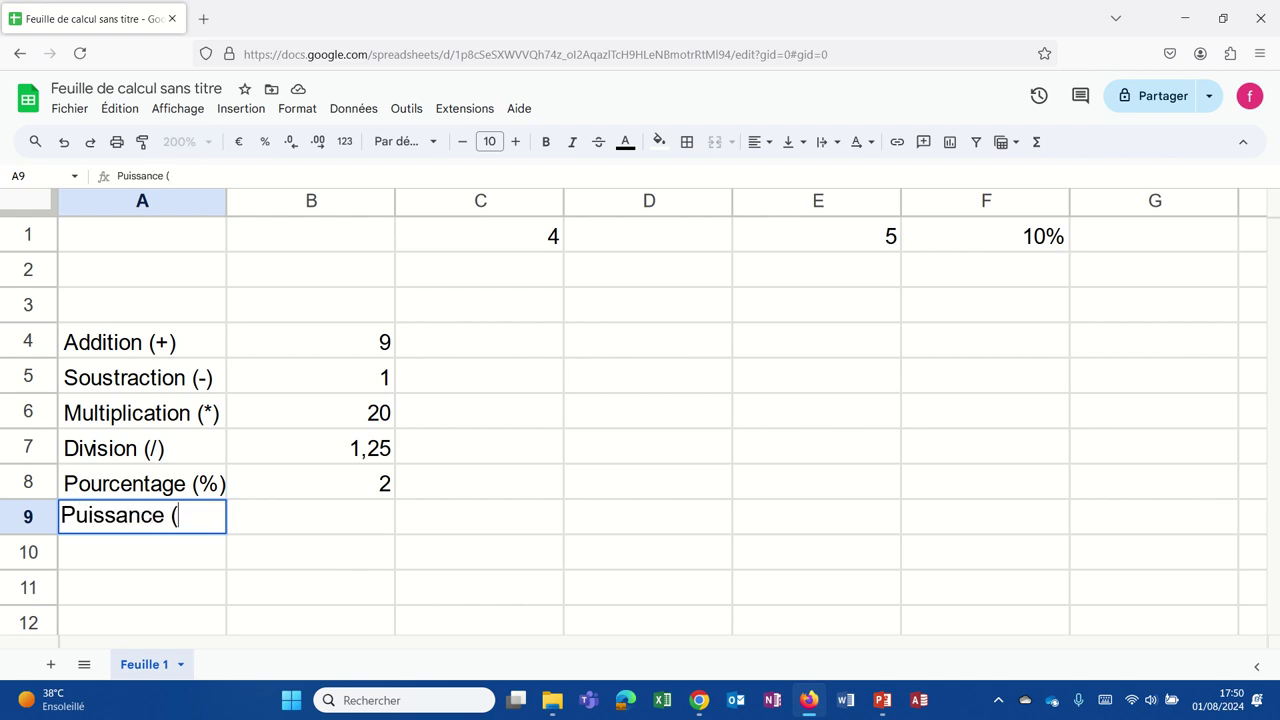
{"action": "type", "text": "^)"}
{"action": "left_click", "coordinate": [255, 521]}
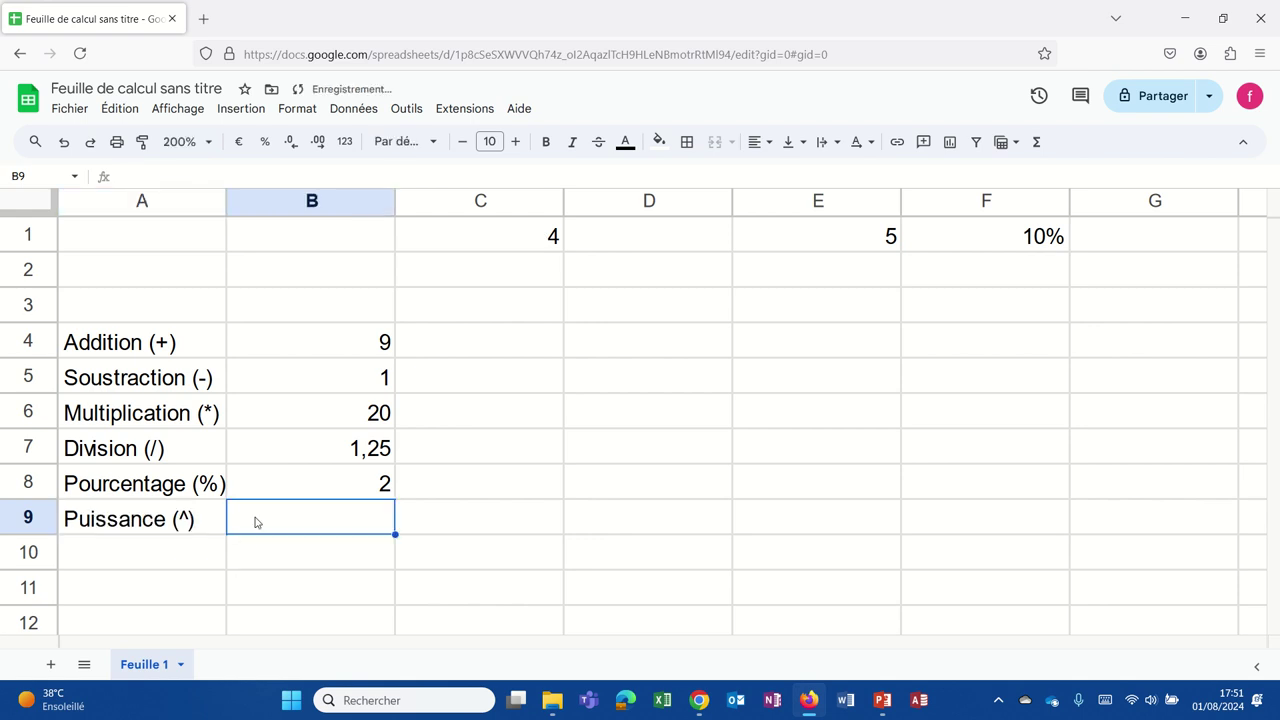
{"action": "type", "text": "="}
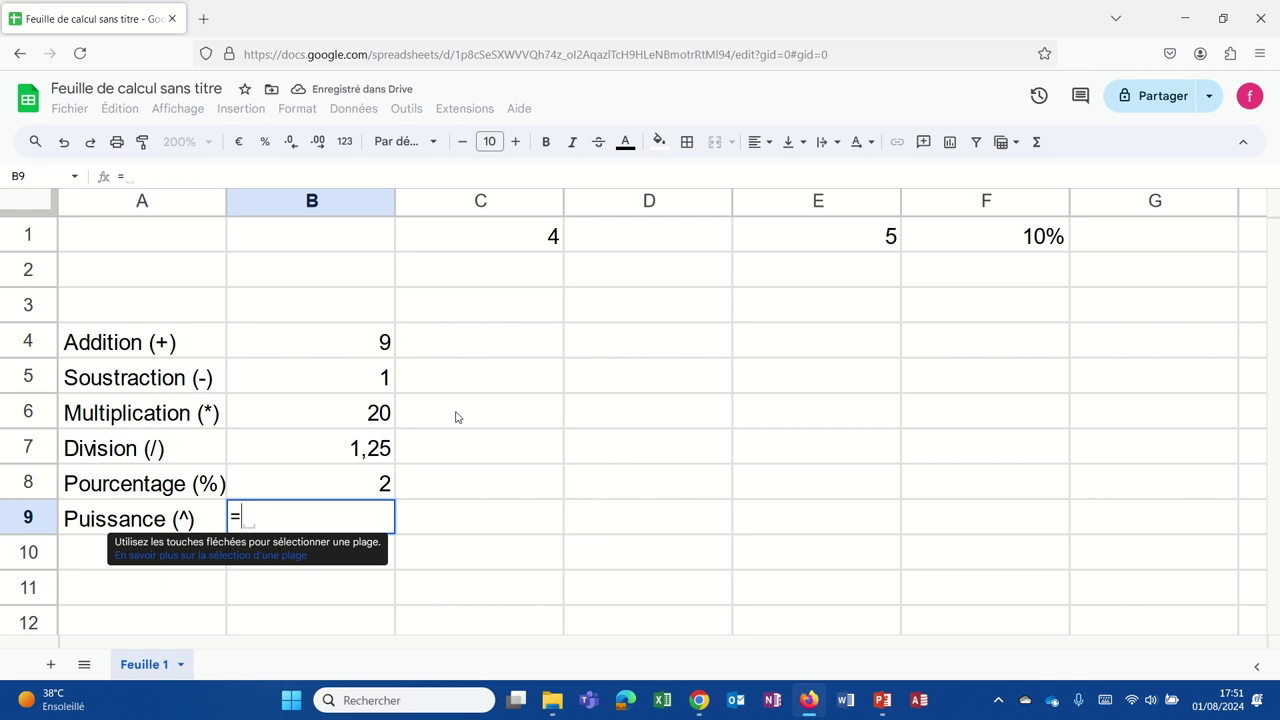
{"action": "left_click", "coordinate": [745, 238]}
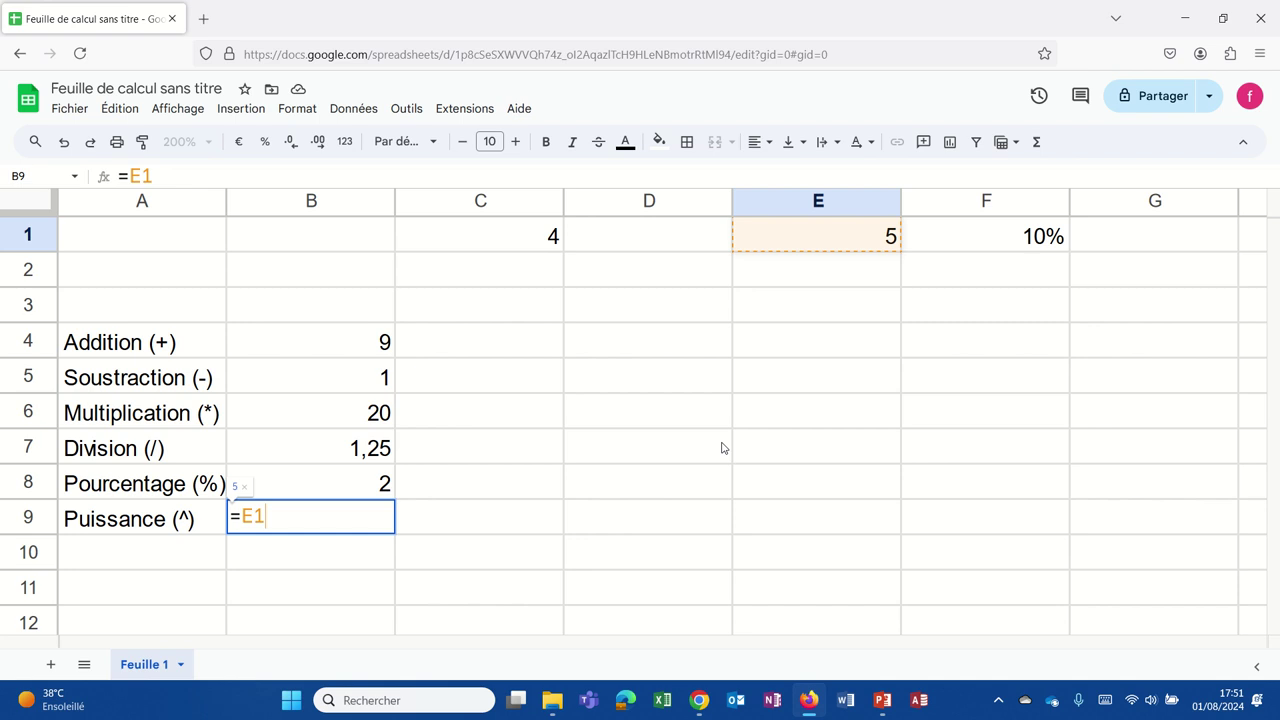
{"action": "type", "text": "^^"}
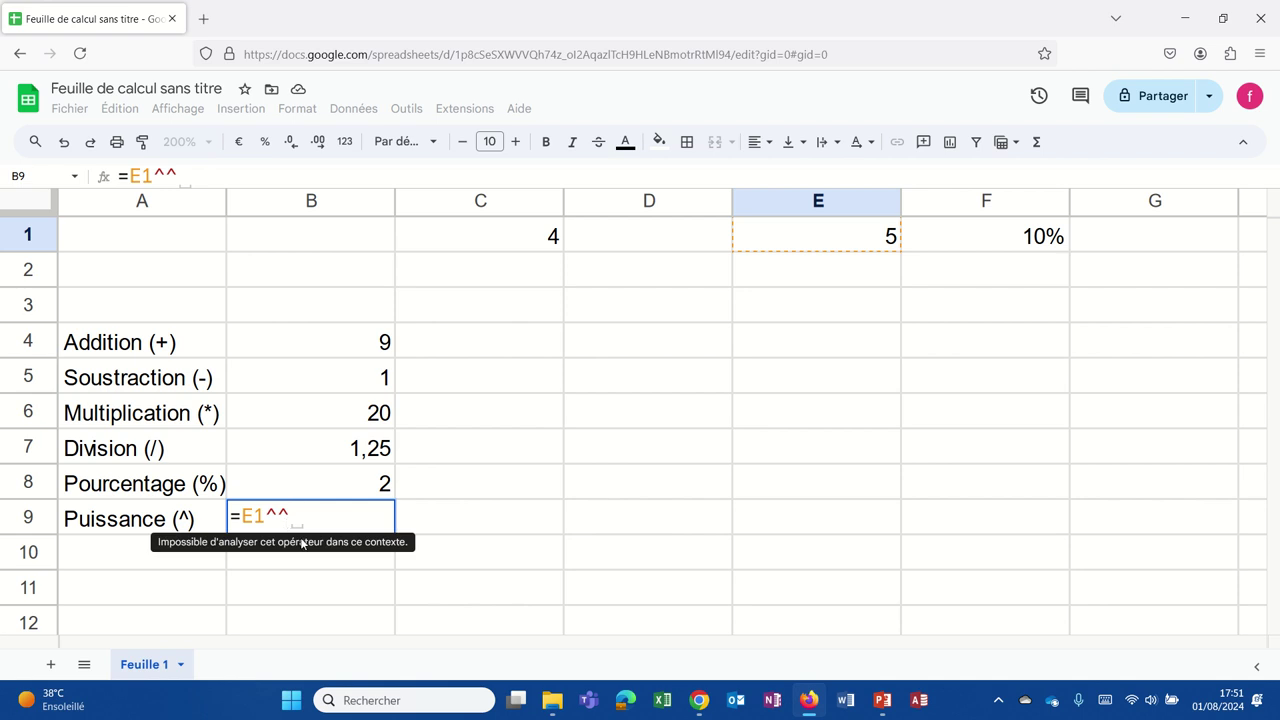
{"action": "mouse_move", "coordinate": [881, 700]}
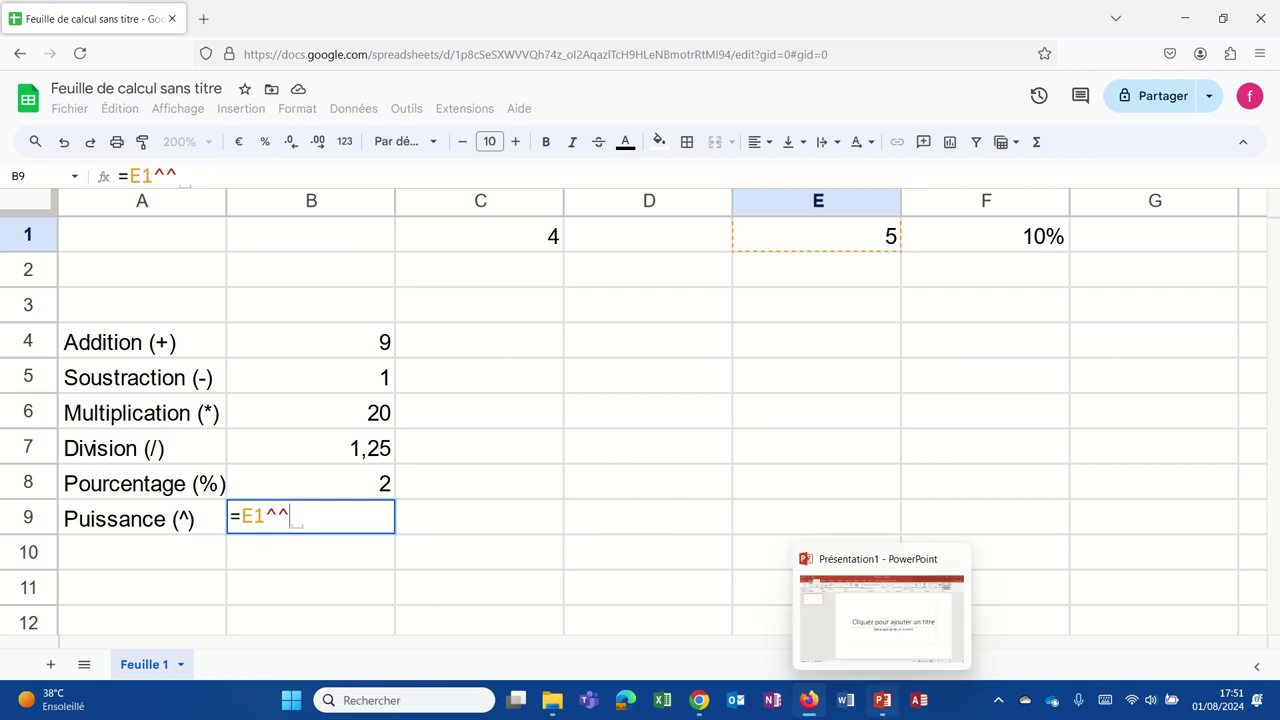
{"action": "key", "text": "BackSpace"}
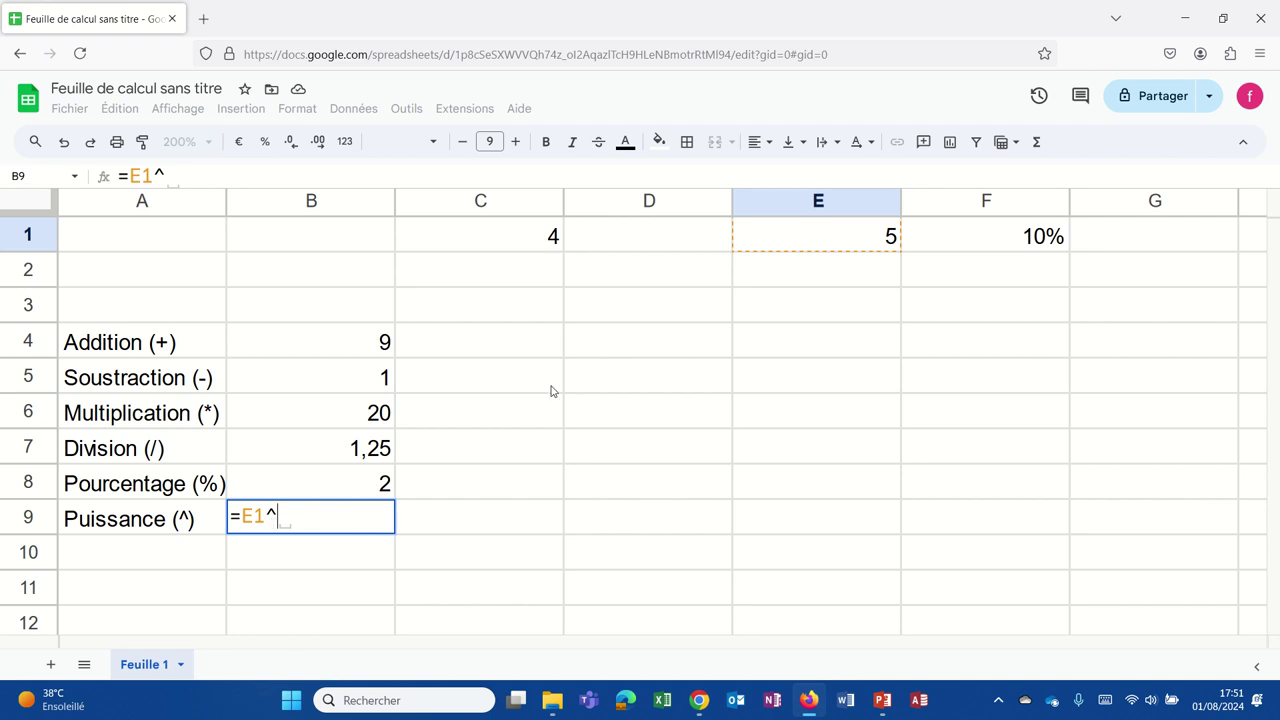
{"action": "left_click", "coordinate": [520, 238]}
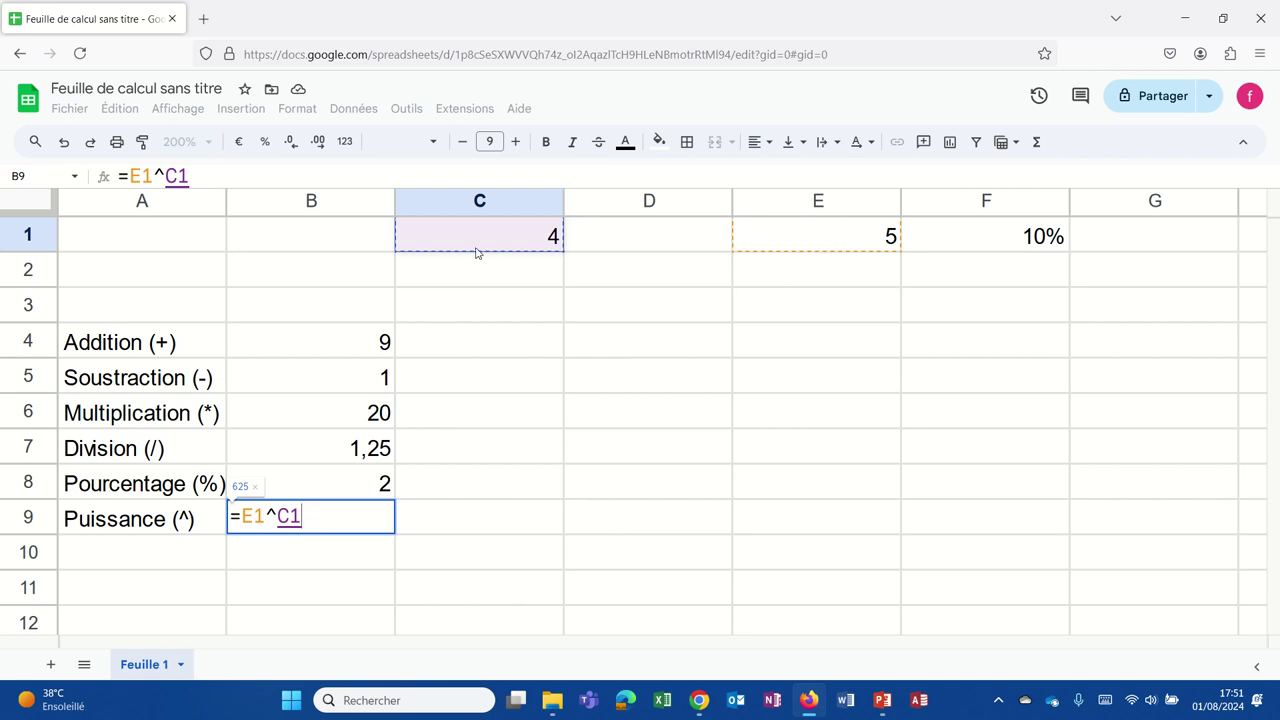
{"action": "key", "text": "Return"}
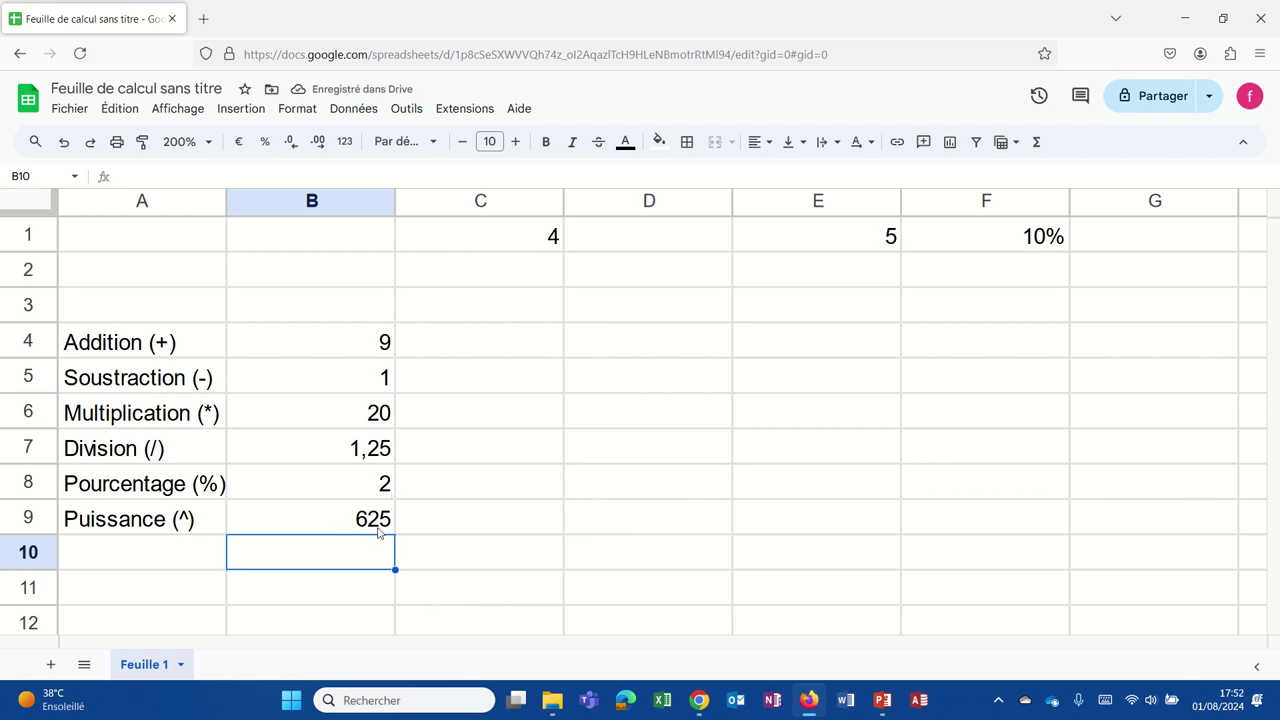
{"action": "left_click", "coordinate": [512, 245]}
{"action": "type", "text": "3"}
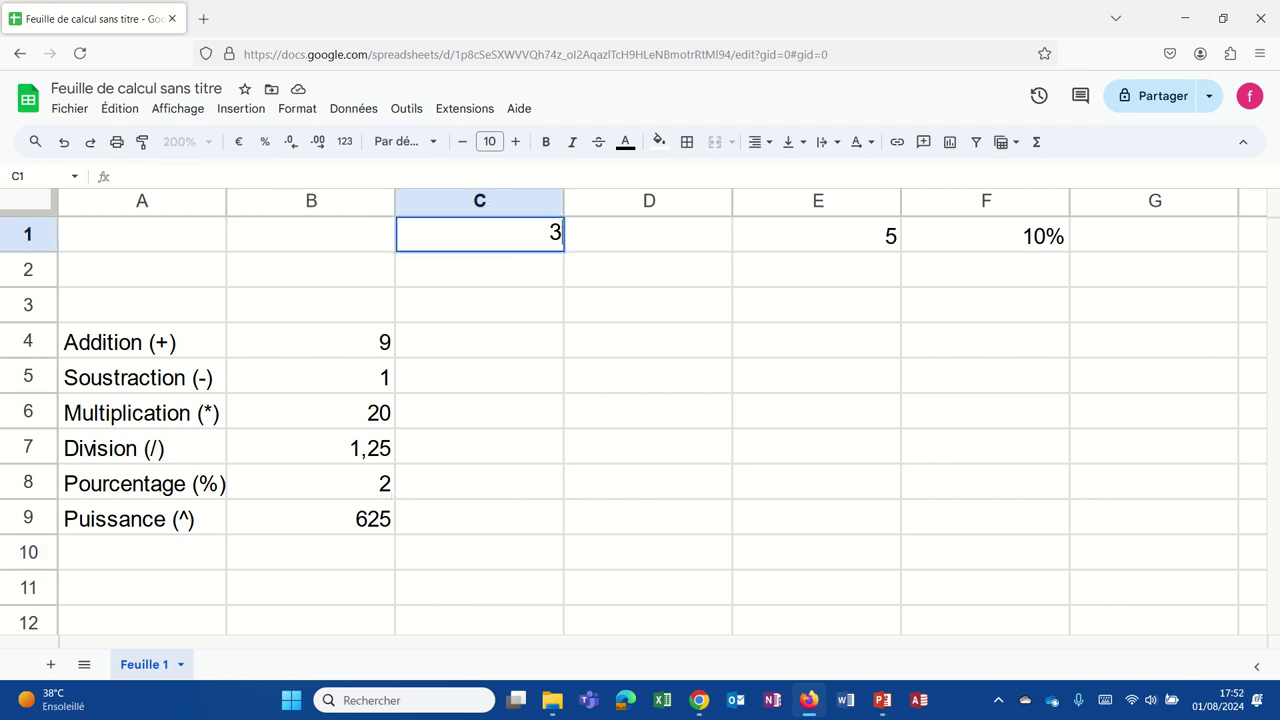
{"action": "key", "text": "Return"}
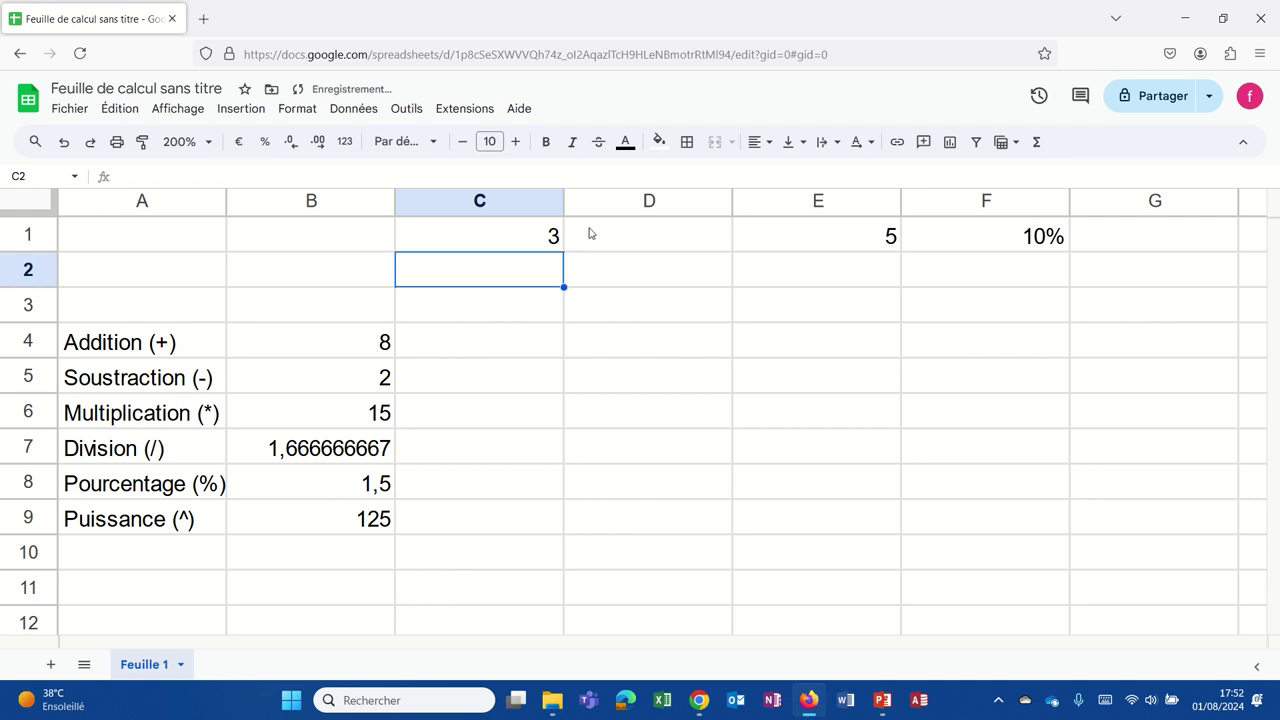
{"action": "left_click", "coordinate": [553, 236]}
{"action": "type", "text": "2"}
{"action": "key", "text": "Return"}
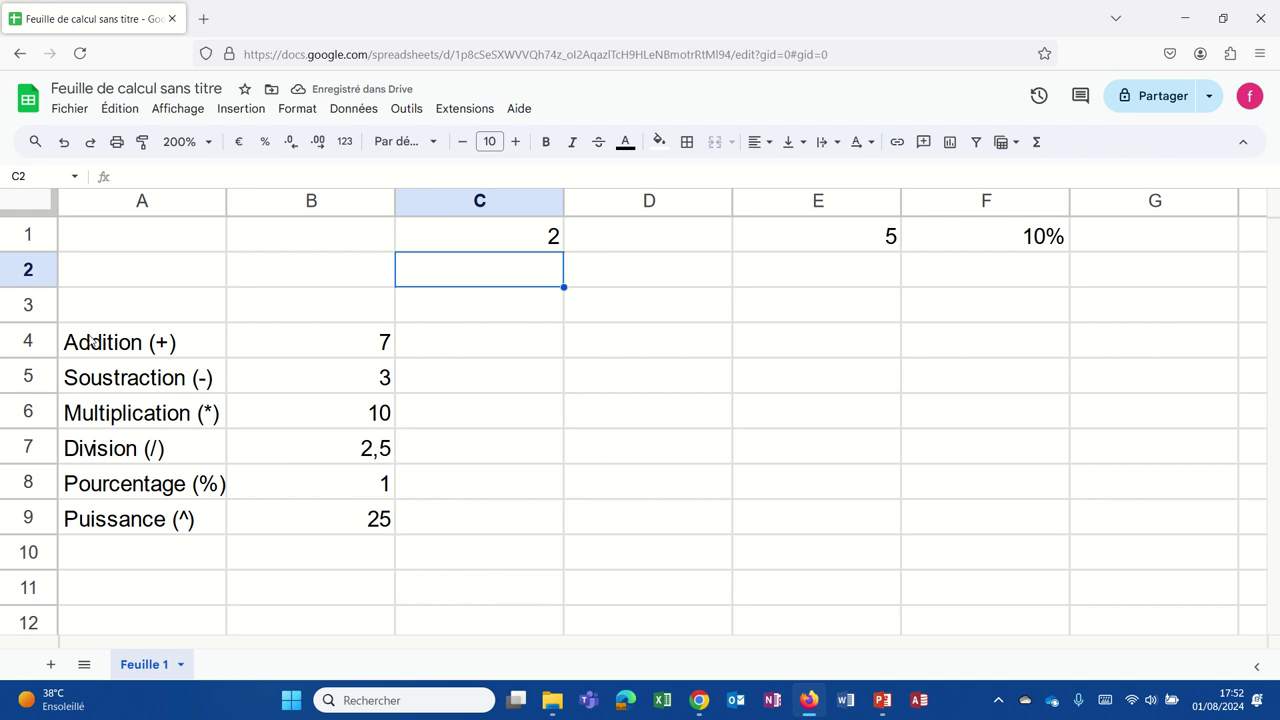
{"action": "left_click_drag", "start_coordinate": [92, 341], "coordinate": [76, 510]}
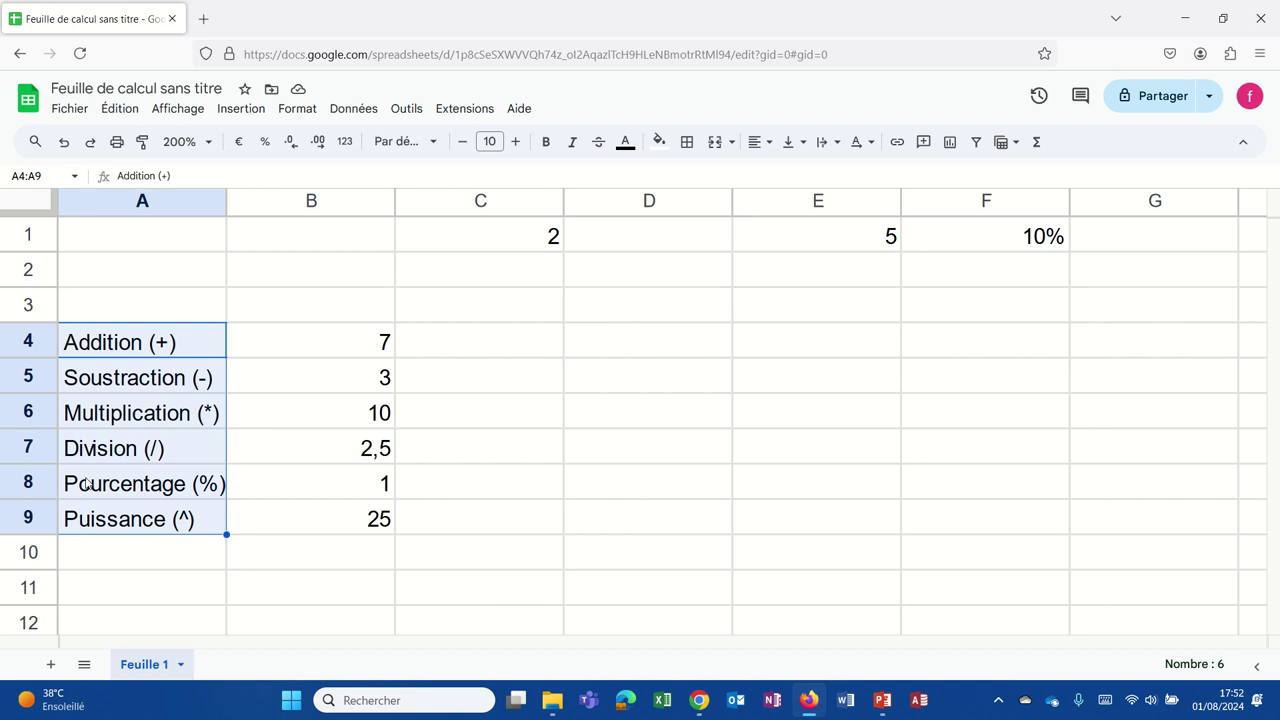
Step: Label A10 'Concaténation (&)' and widen column A so the label fits
{"action": "left_click", "coordinate": [98, 557]}
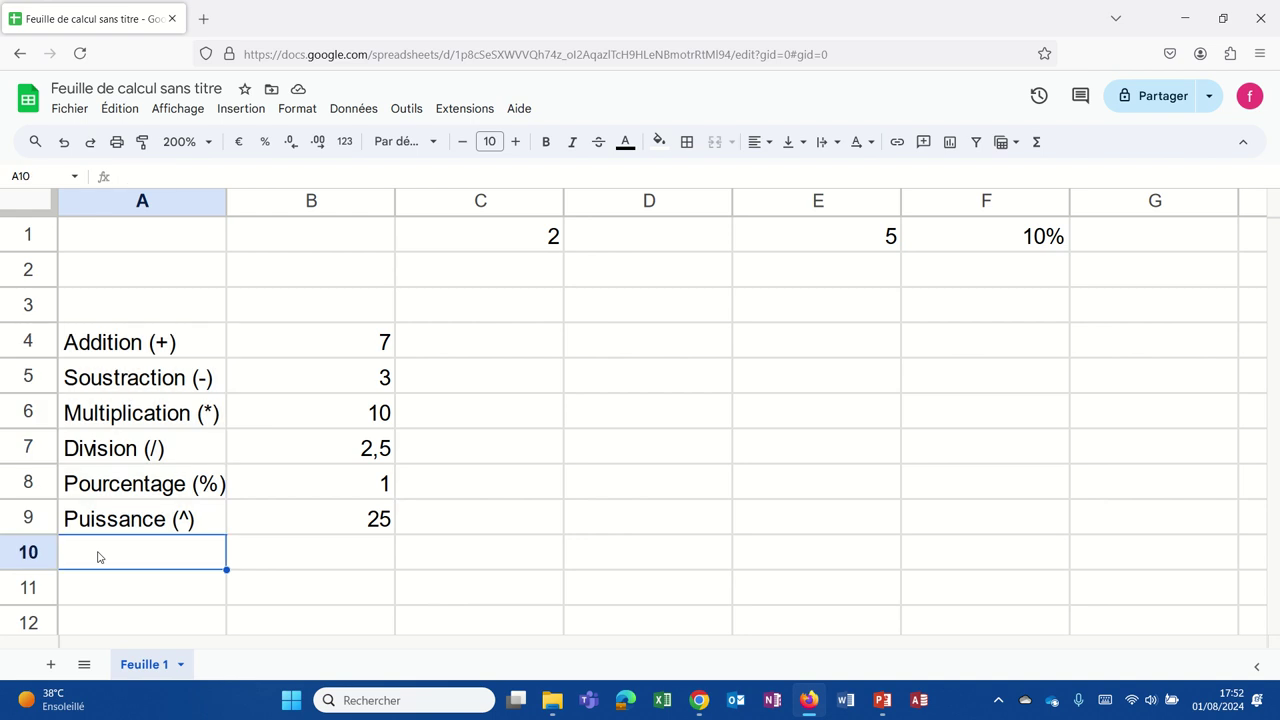
{"action": "type", "text": "Concaténati"}
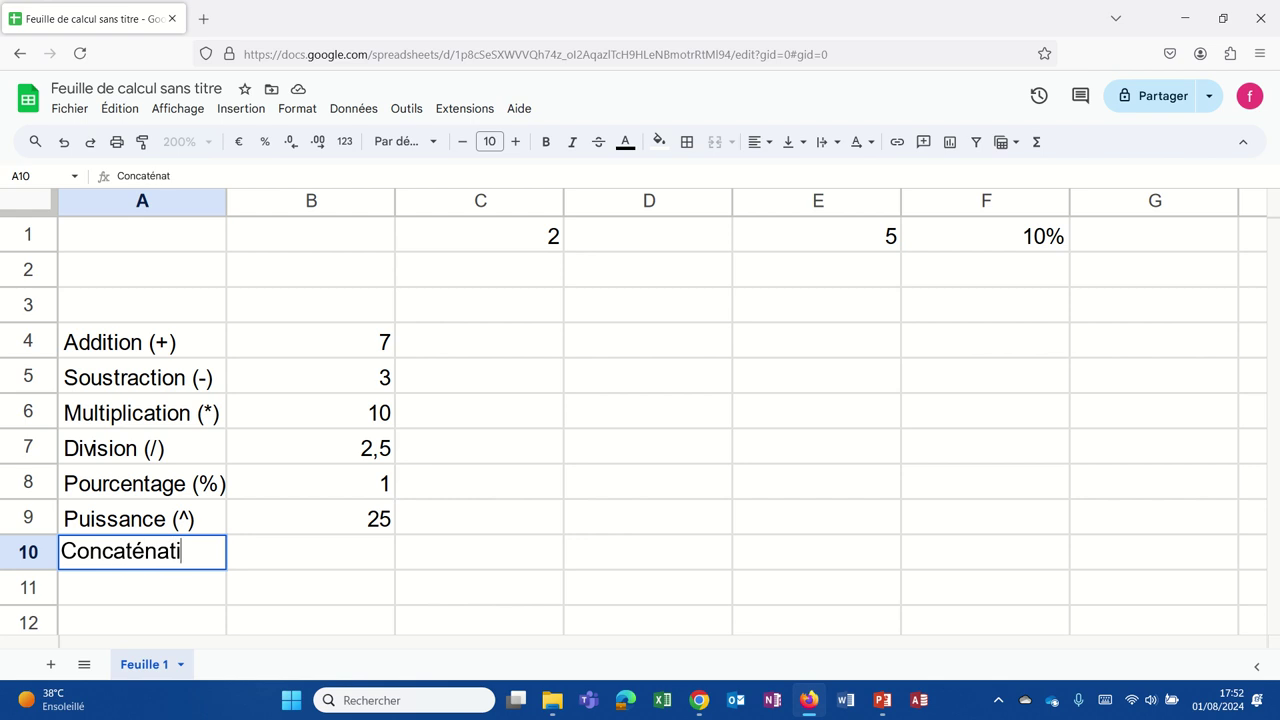
{"action": "type", "text": "on (&"}
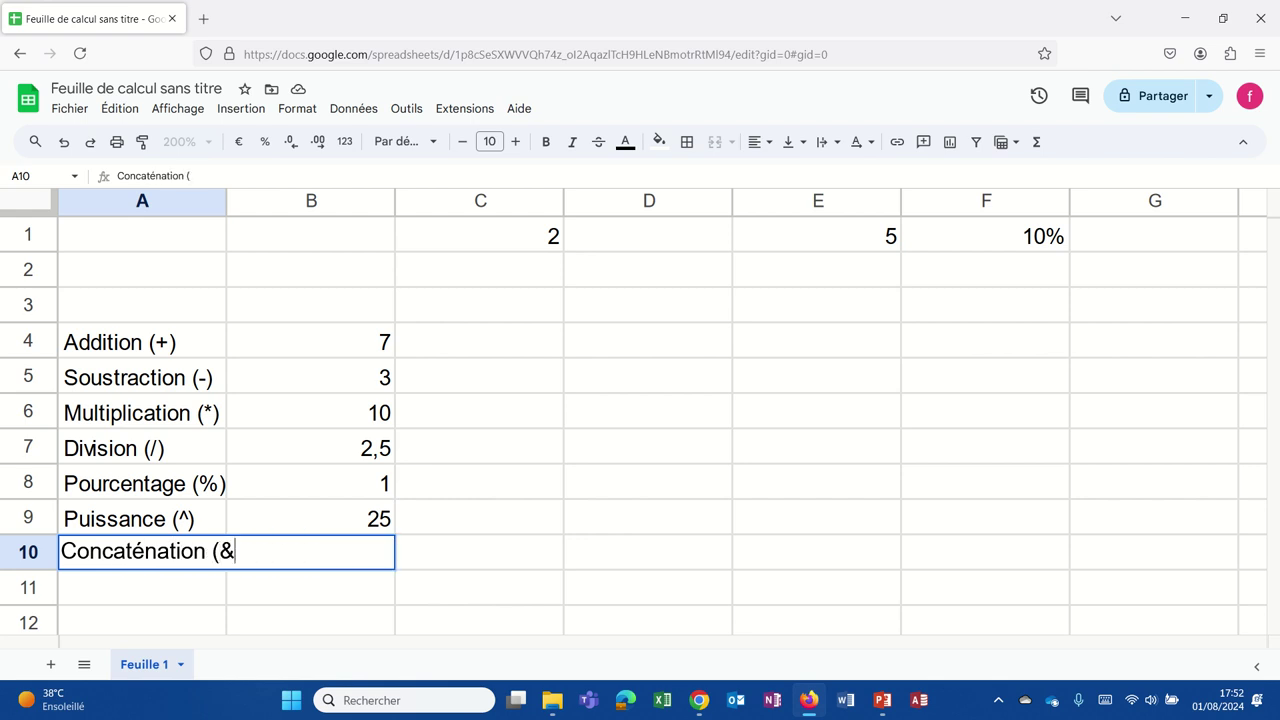
{"action": "type", "text": ")"}
{"action": "key", "text": "Return"}
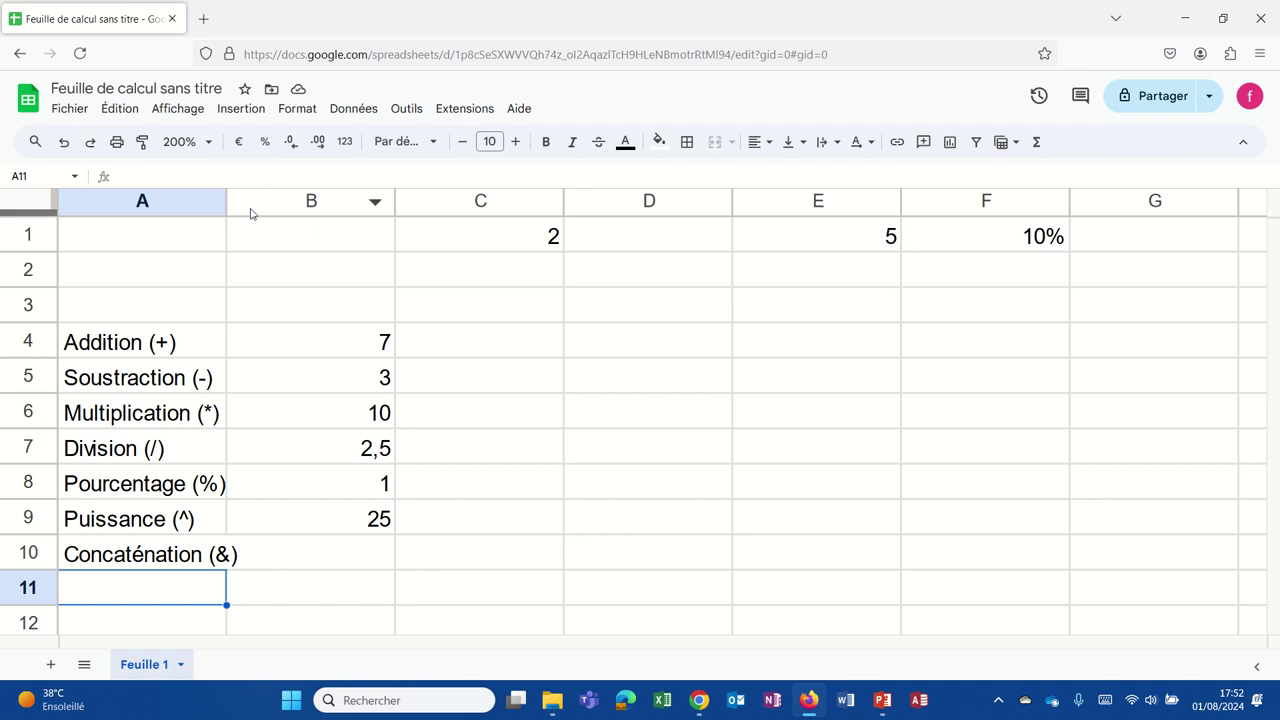
{"action": "left_click_drag", "start_coordinate": [227, 201], "coordinate": [257, 201]}
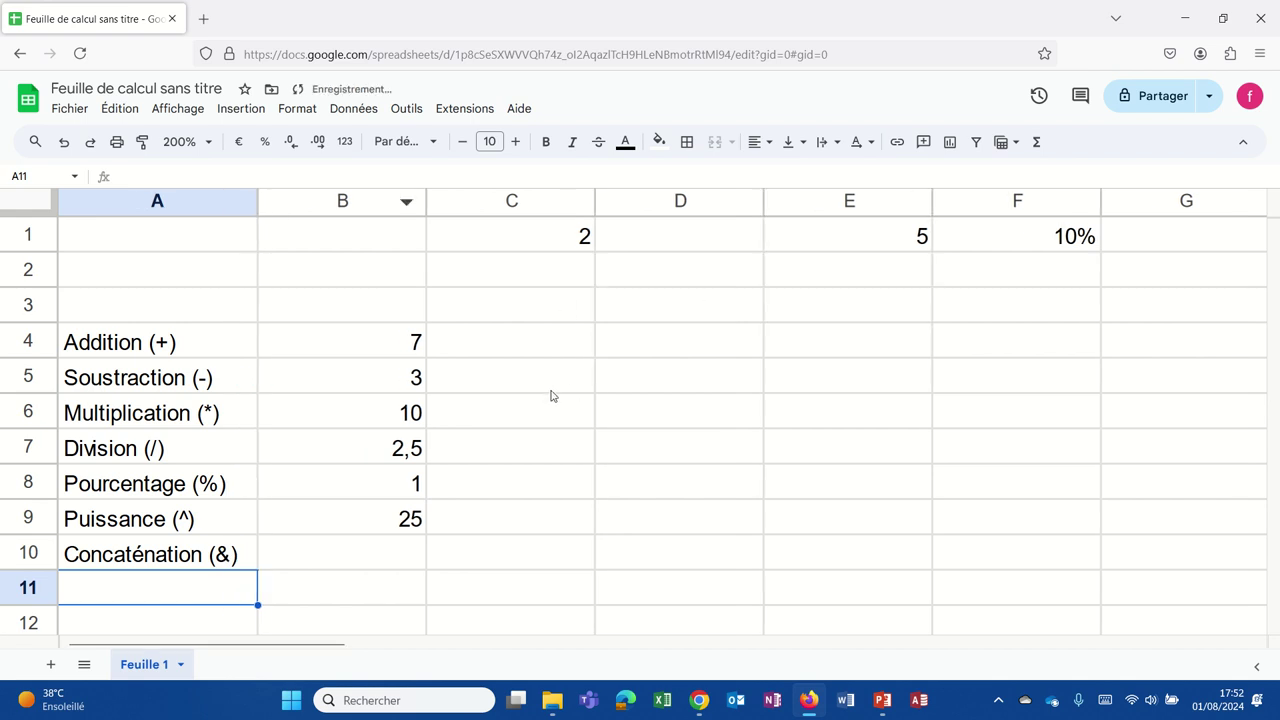
Step: Enter a sample first name in C2 and a sample surname in E2
{"action": "left_click", "coordinate": [577, 248]}
{"action": "left_click", "coordinate": [826, 236]}
{"action": "left_click", "coordinate": [484, 274]}
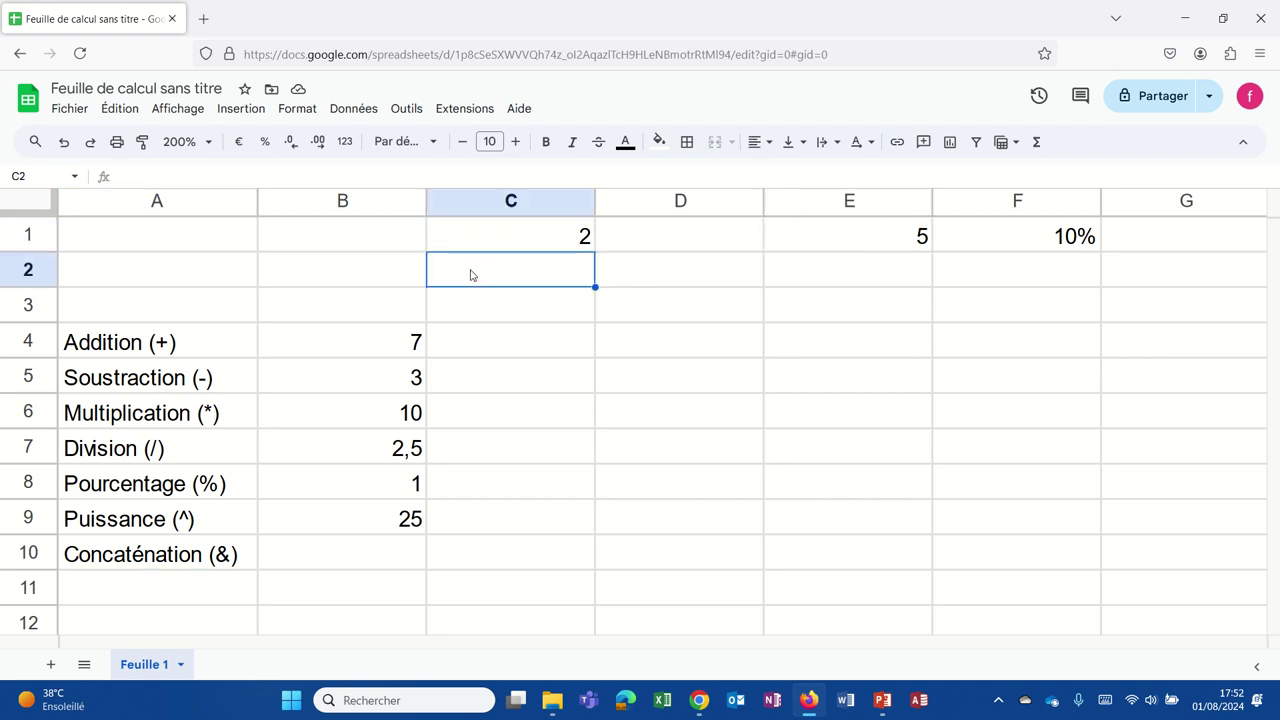
{"action": "type", "text": "Jul"}
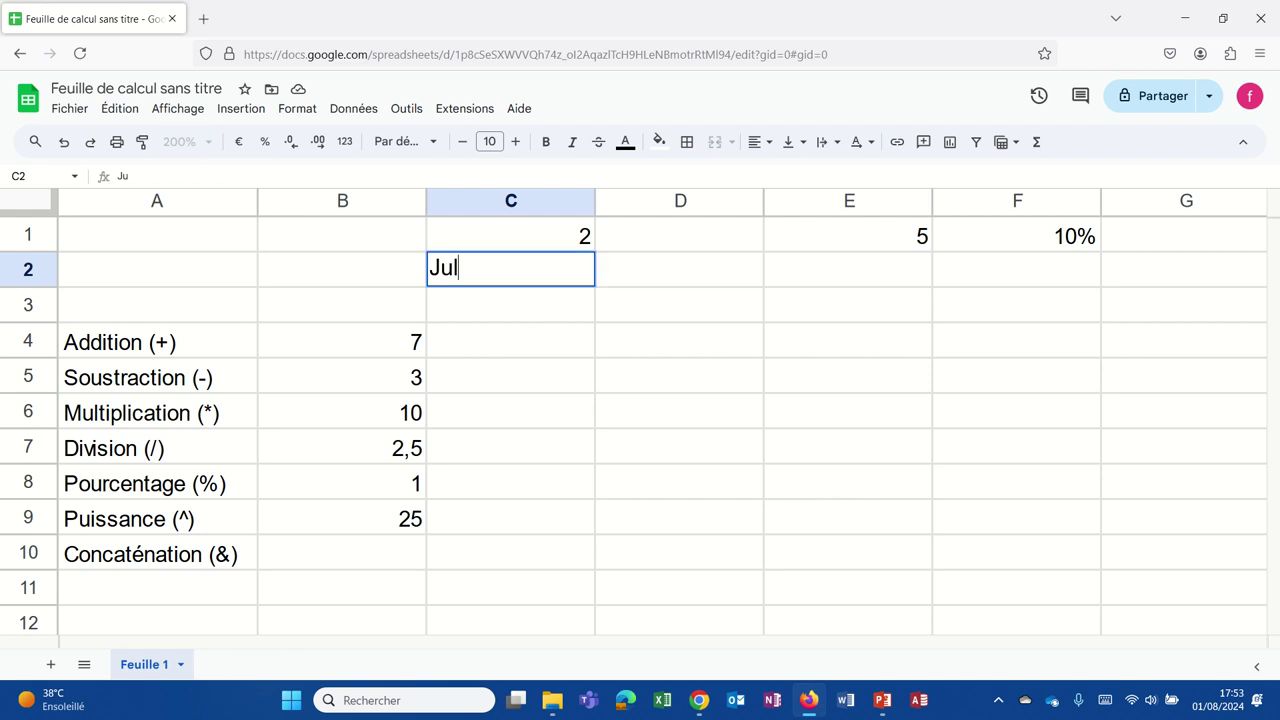
{"action": "type", "text": "ien"}
{"action": "left_click", "coordinate": [774, 273]}
{"action": "type", "text": "Dur"}
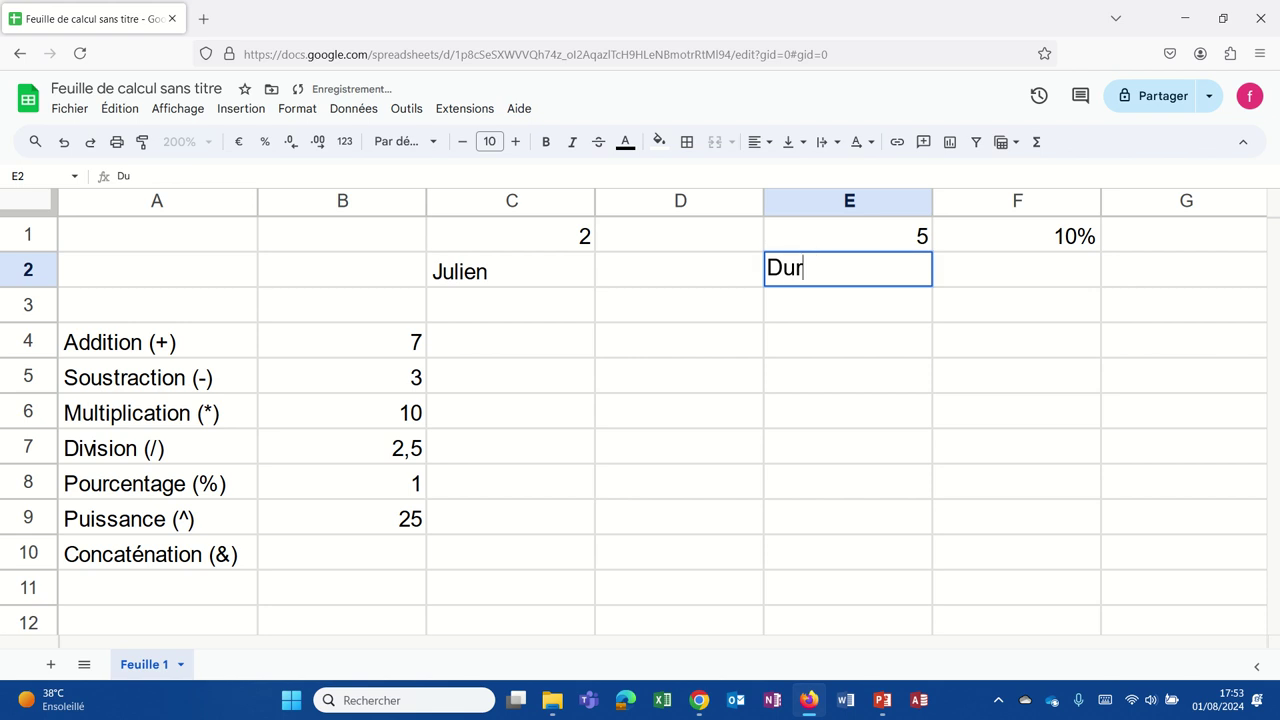
{"action": "type", "text": "and"}
{"action": "key", "text": "Return"}
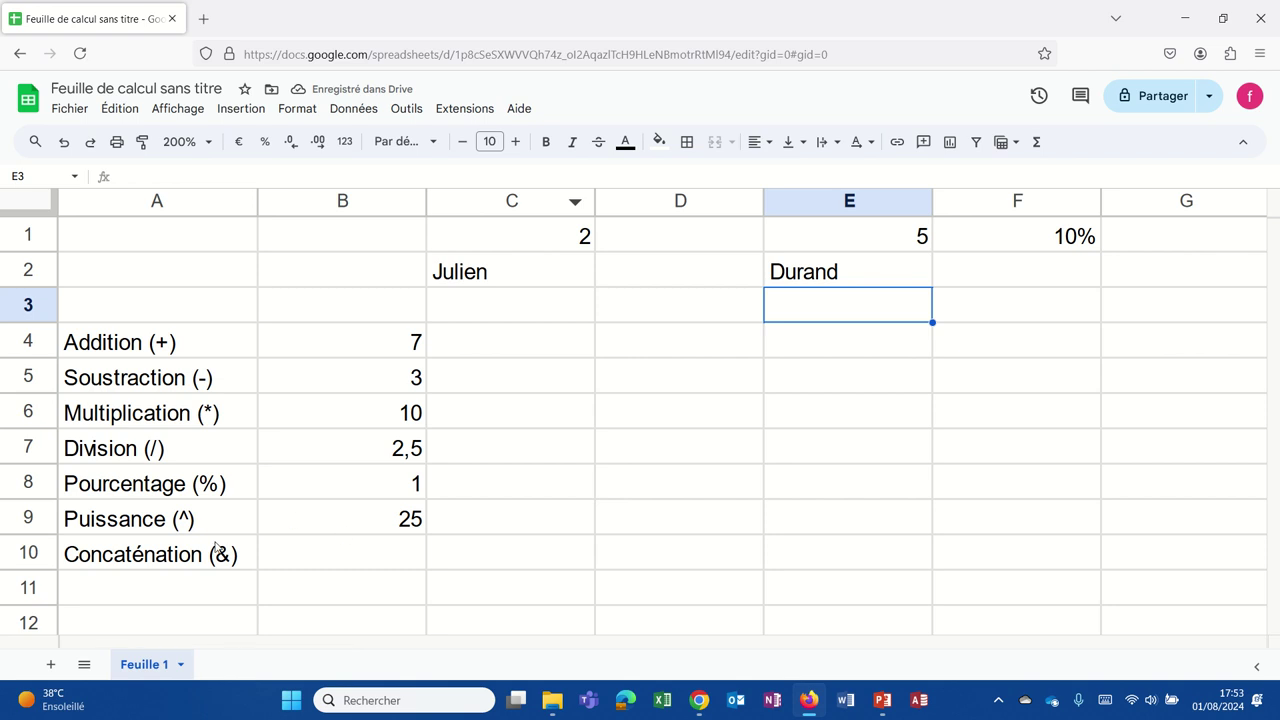
{"action": "left_click", "coordinate": [326, 561]}
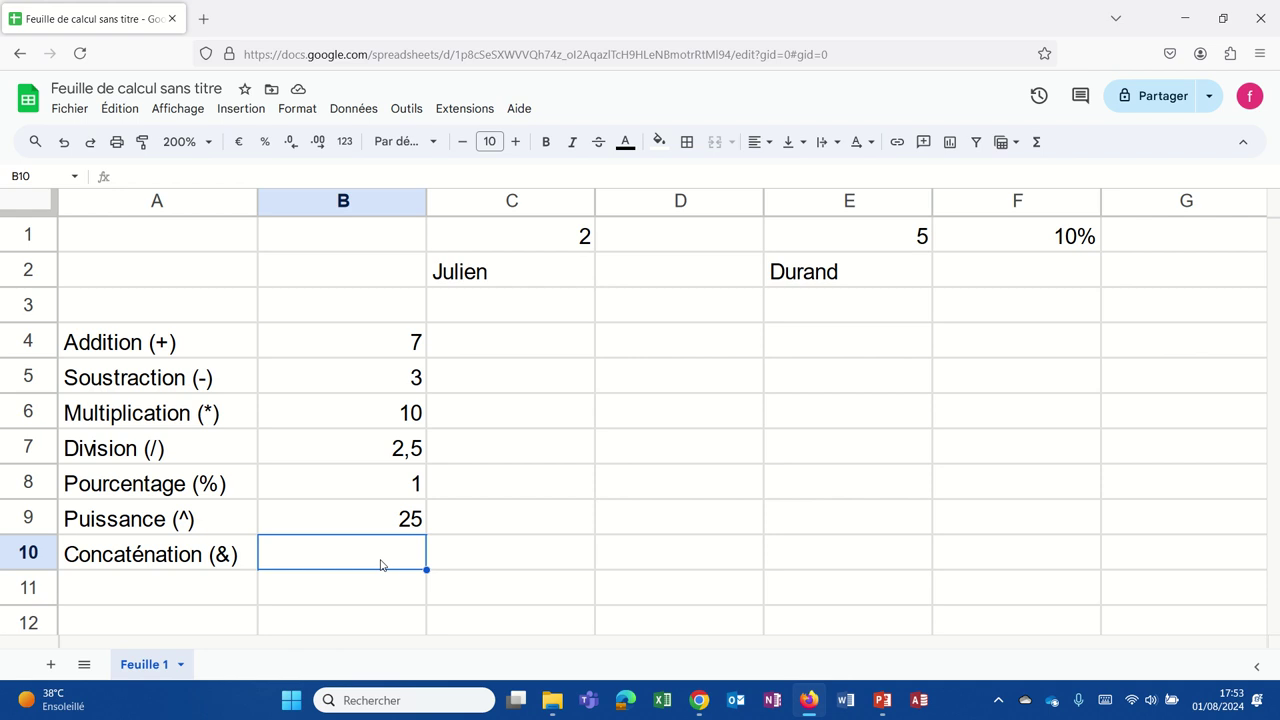
Step: Build the formula =C2&E2 in B10, joining first name and surname without a space
{"action": "type", "text": "="}
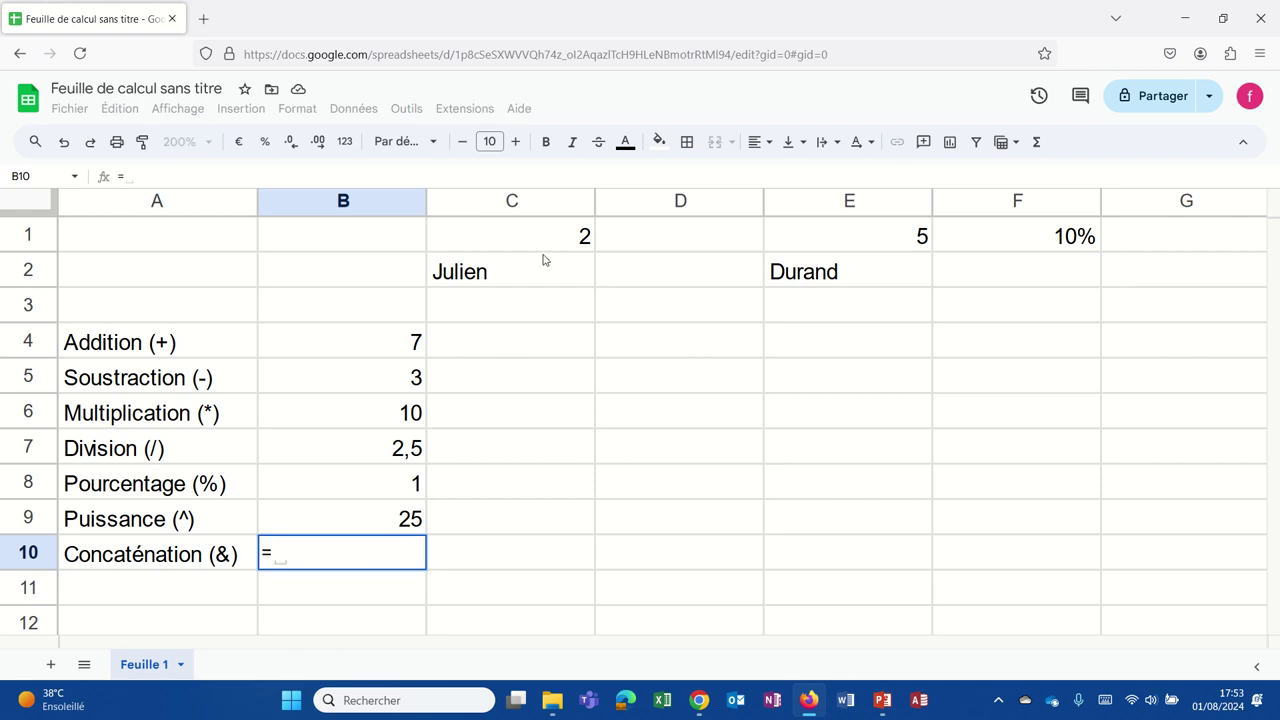
{"action": "left_click", "coordinate": [531, 271]}
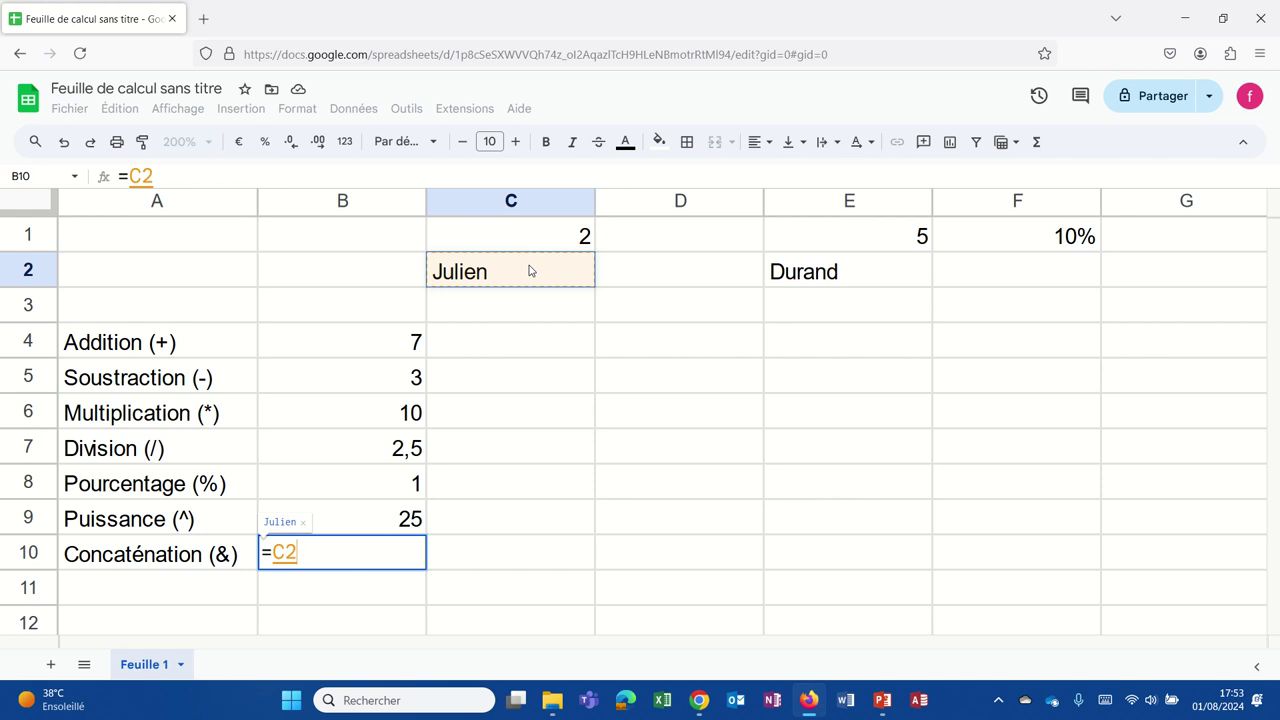
{"action": "key", "text": "Return"}
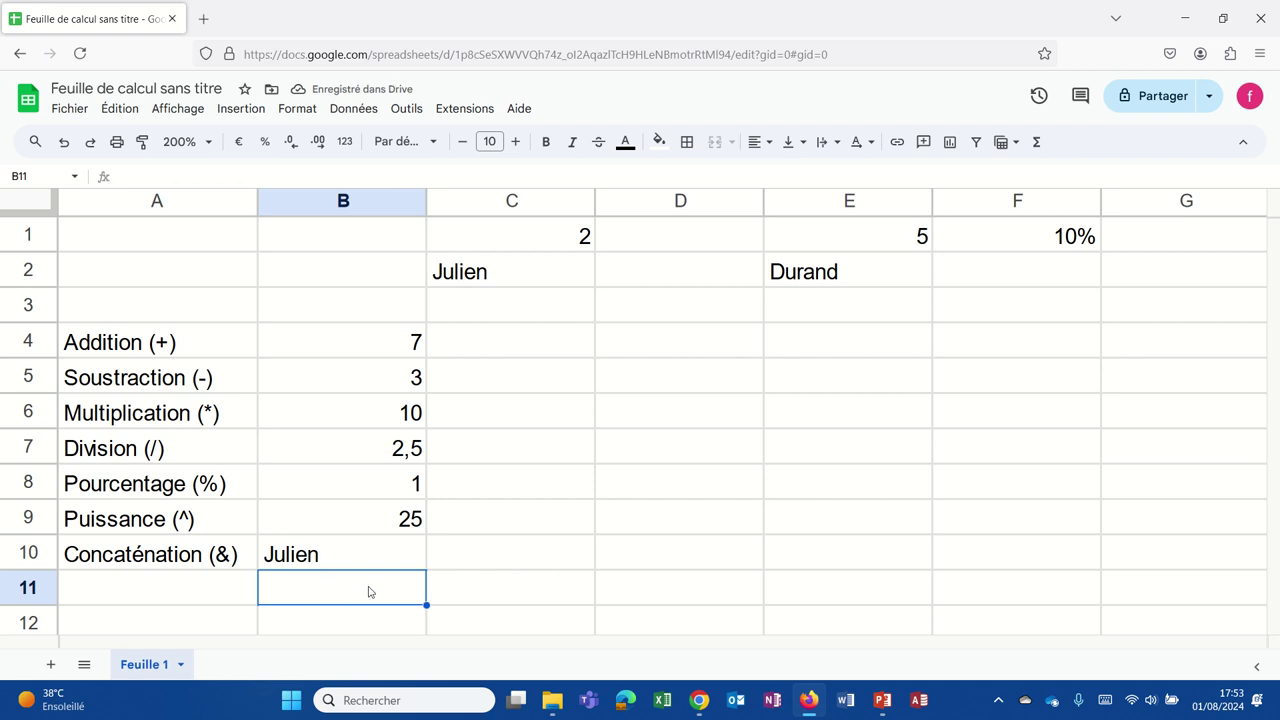
{"action": "left_click", "coordinate": [338, 563]}
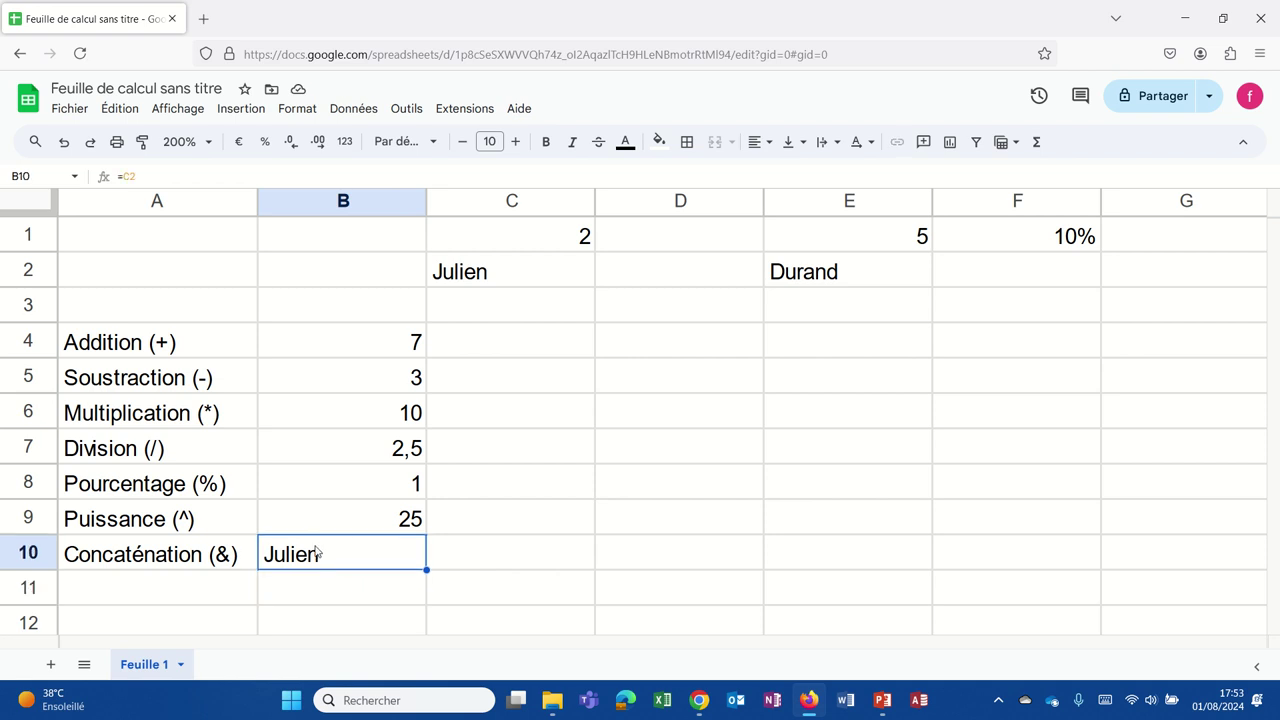
{"action": "double_click", "coordinate": [316, 552]}
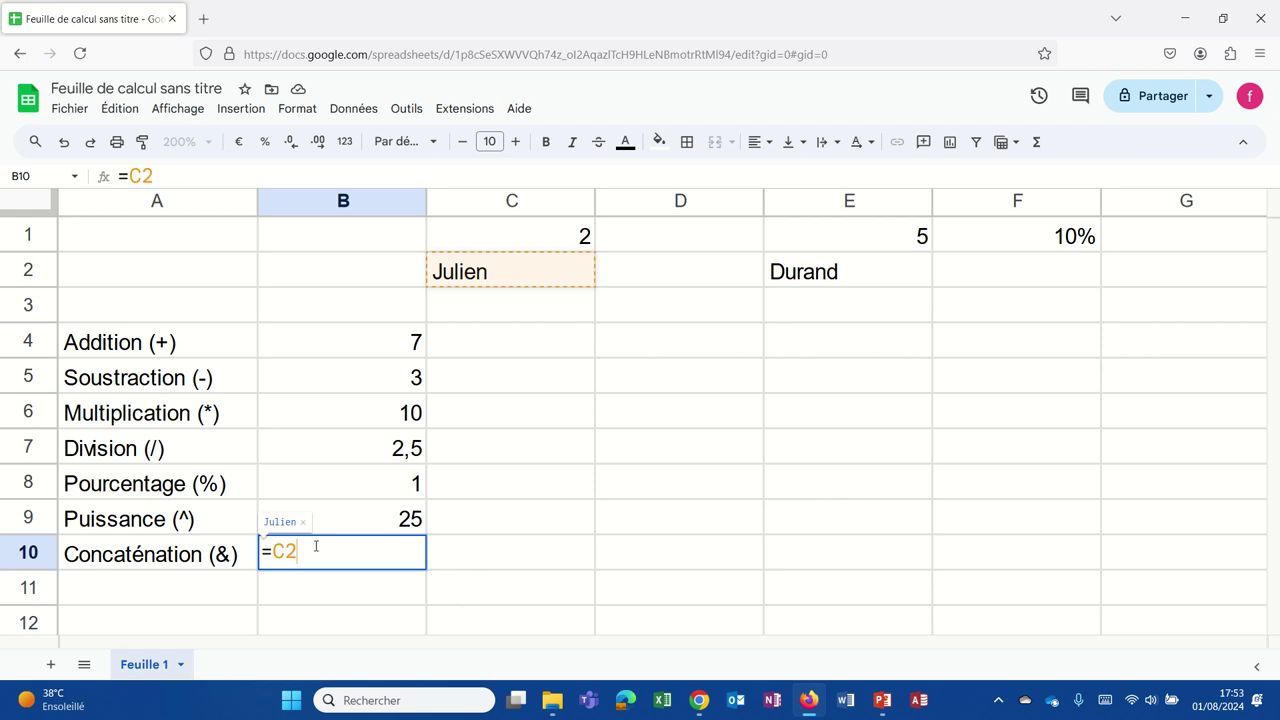
{"action": "type", "text": "&"}
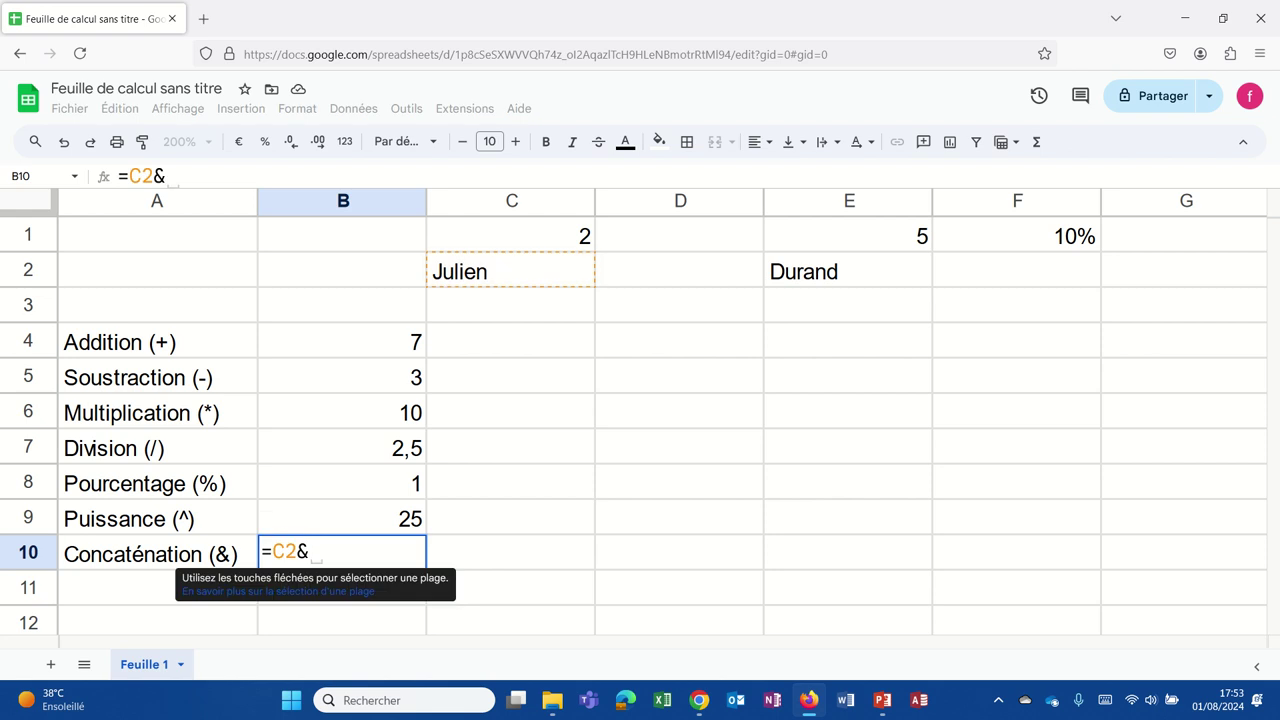
{"action": "left_click", "coordinate": [772, 278]}
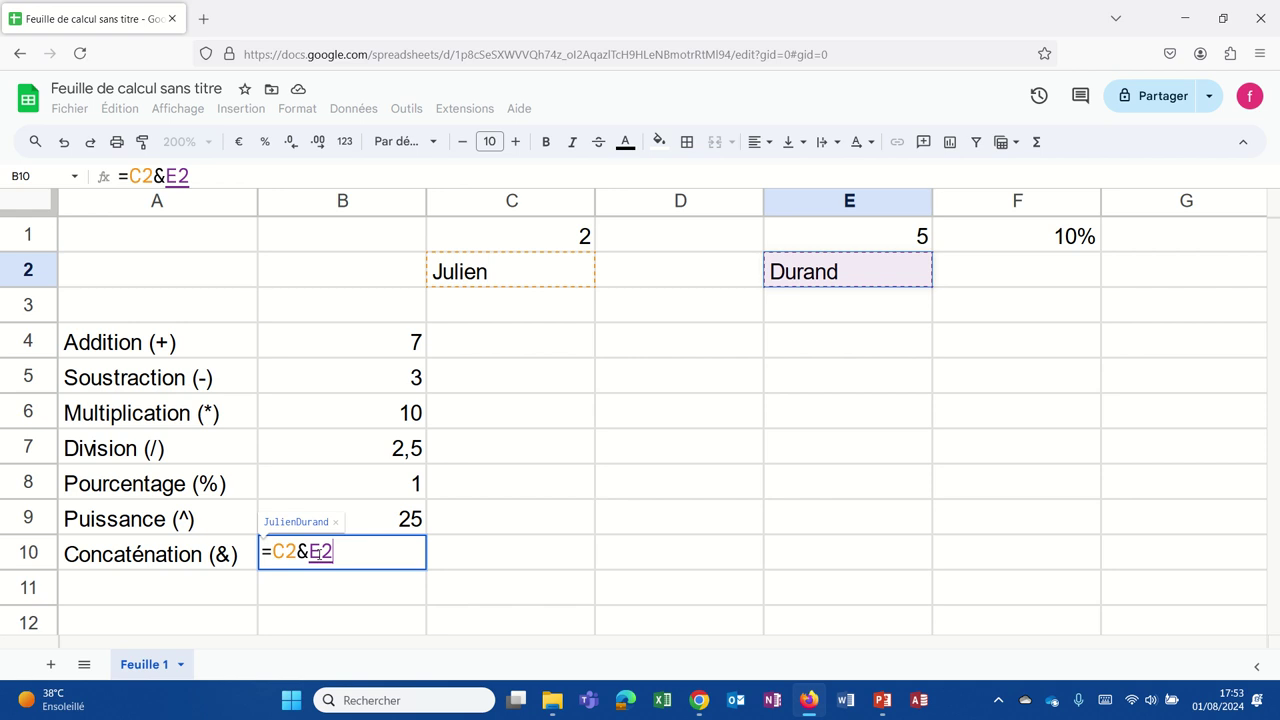
{"action": "key", "text": "Return"}
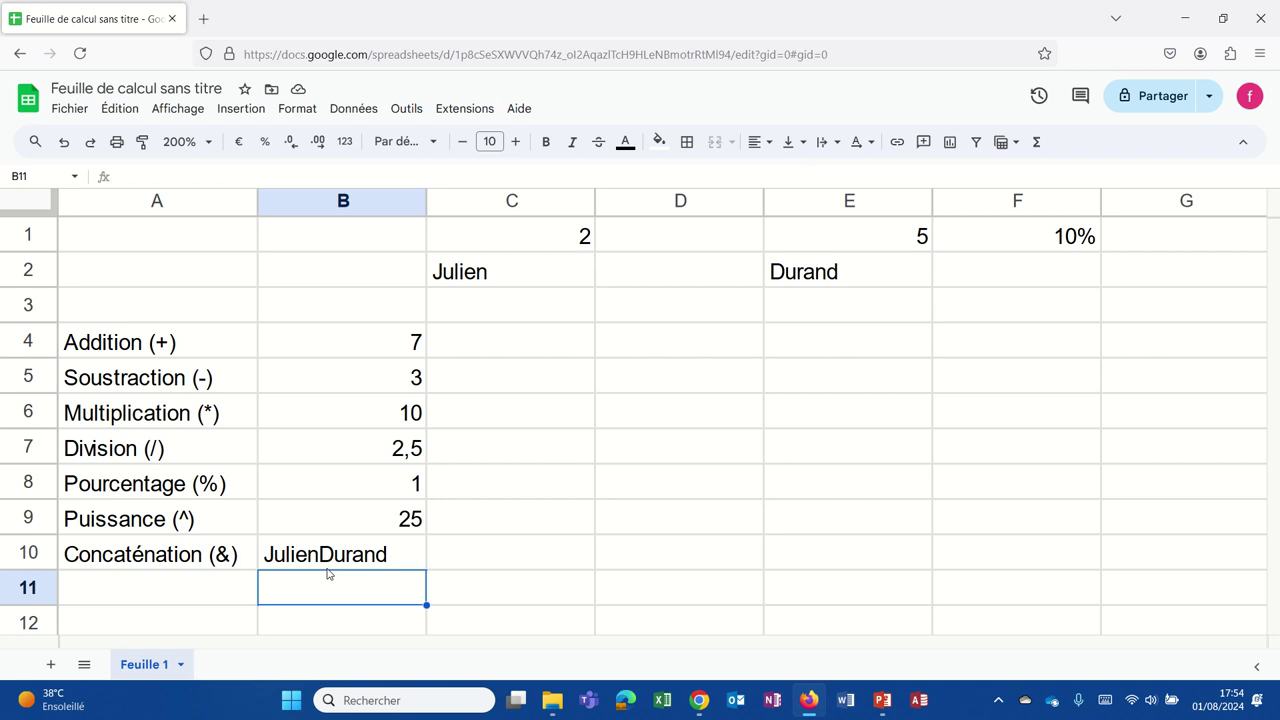
Step: Enter =C2&" "&E2 in B11 to show the full name with a space
{"action": "type", "text": "="}
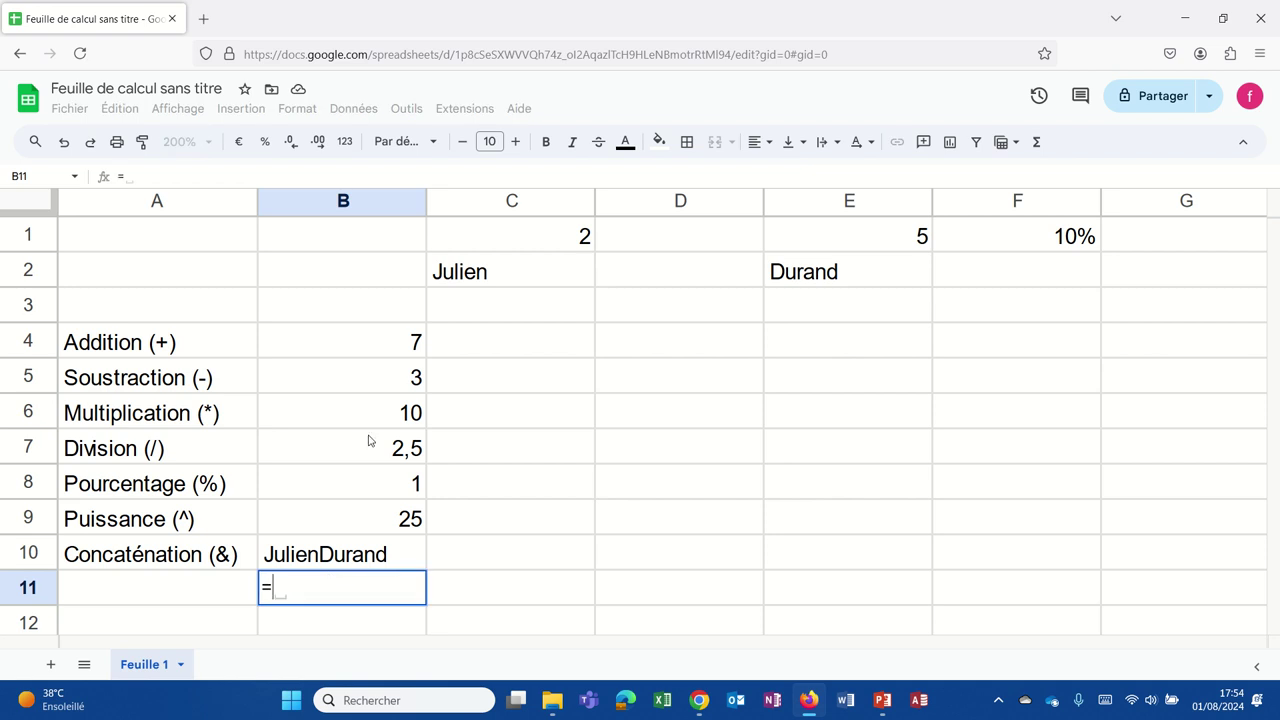
{"action": "left_click", "coordinate": [497, 273]}
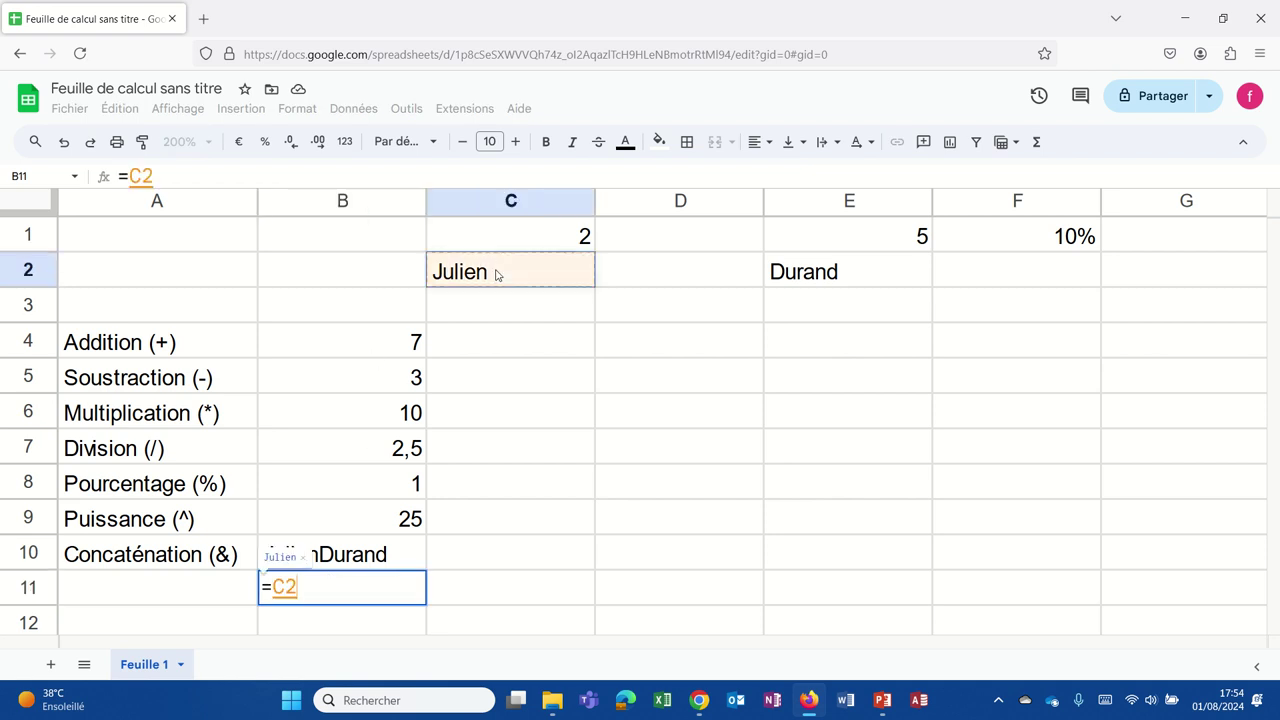
{"action": "type", "text": "&"}
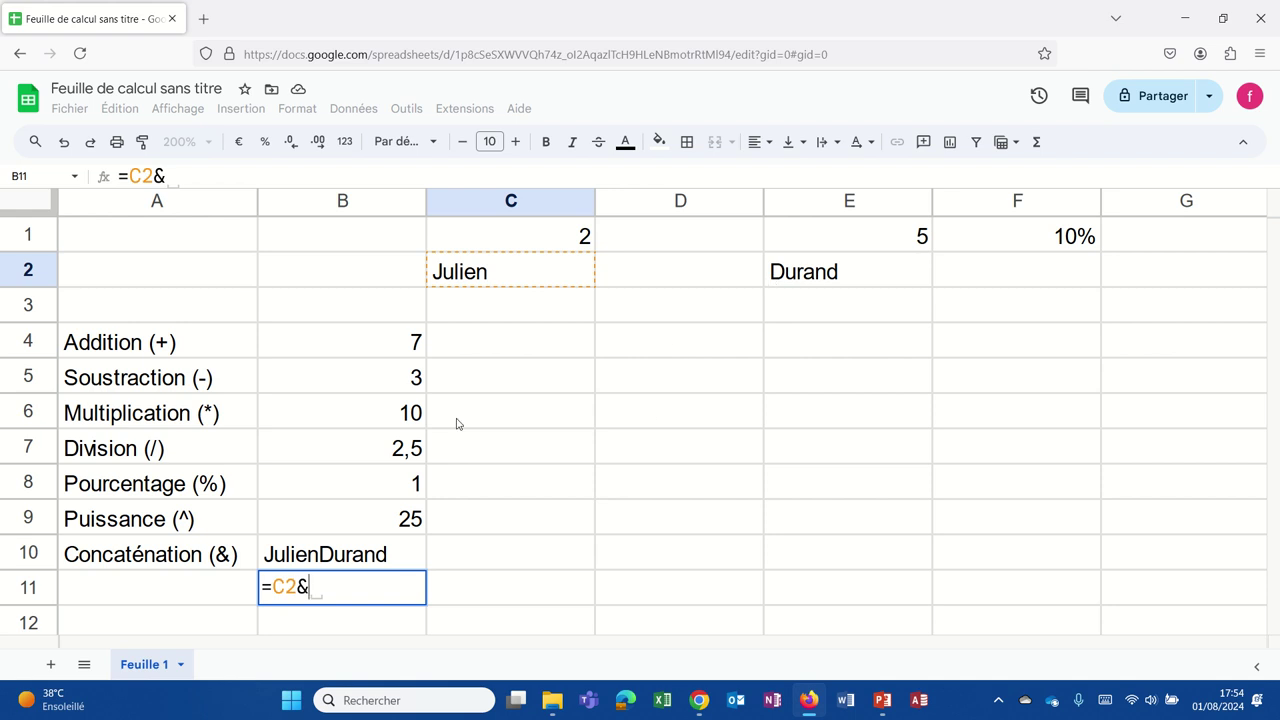
{"action": "type", "text": "\""}
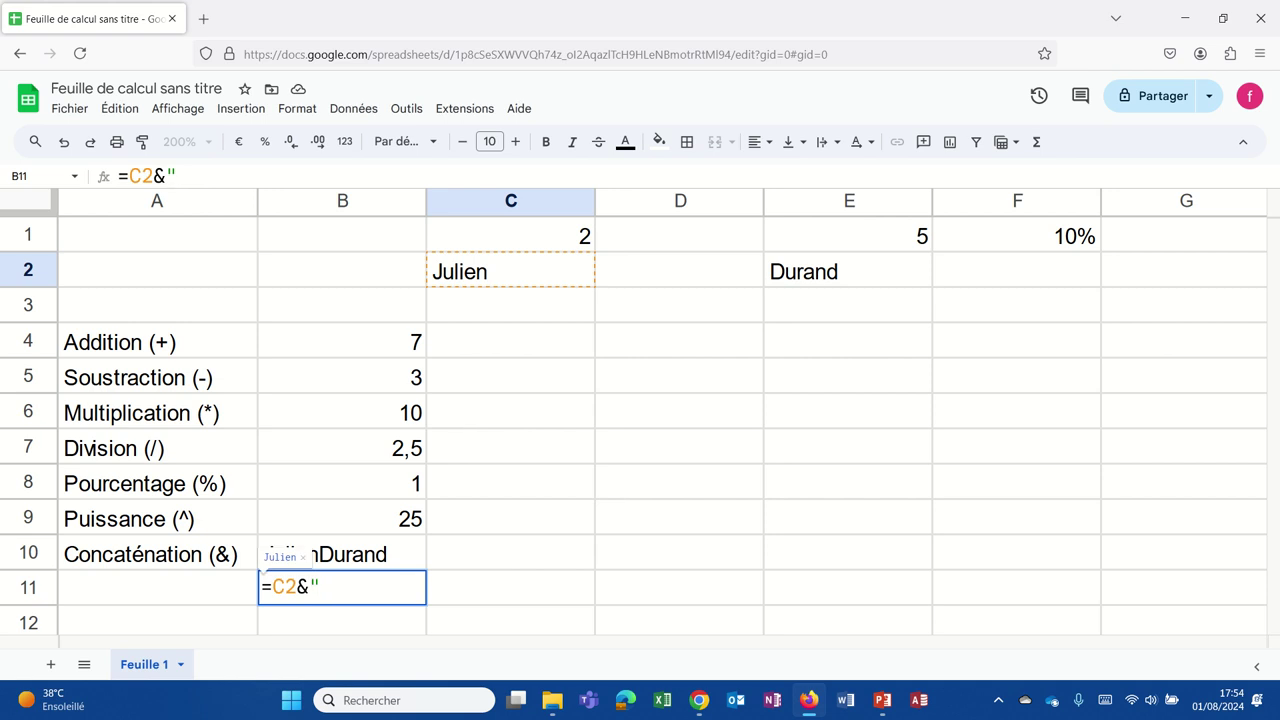
{"action": "type", "text": " \""}
{"action": "type", "text": "&"}
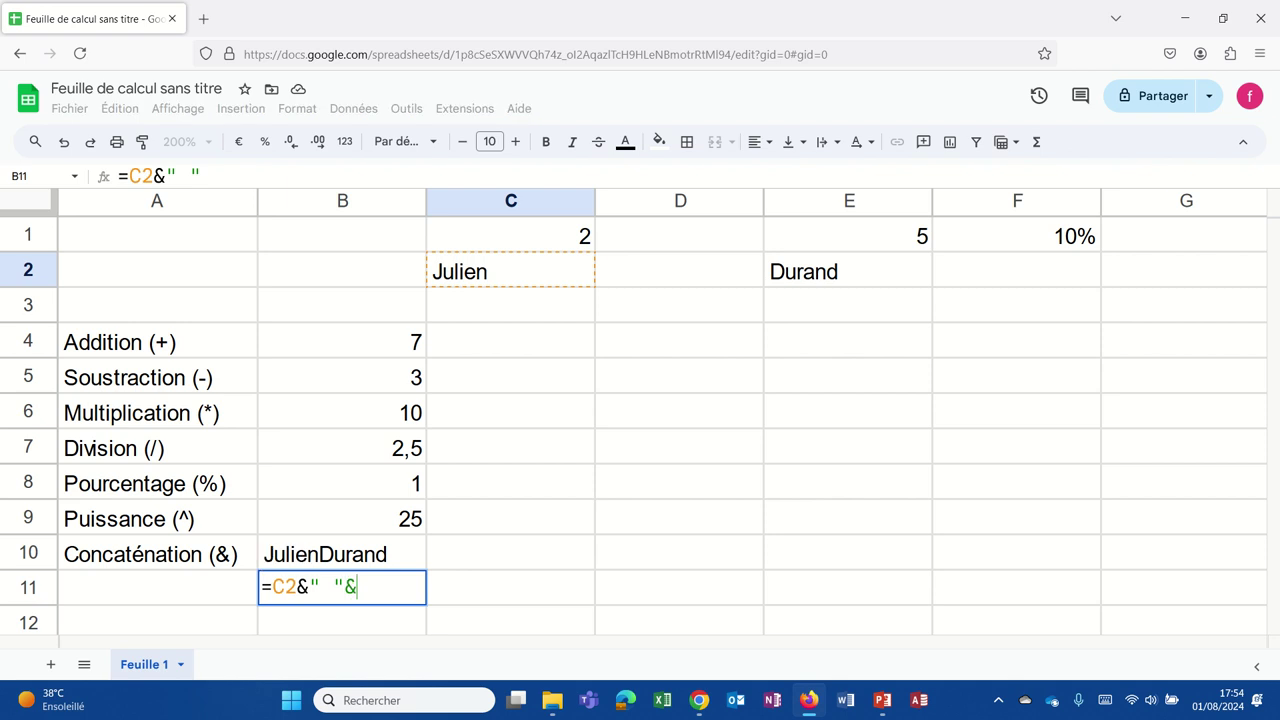
{"action": "left_click", "coordinate": [861, 281]}
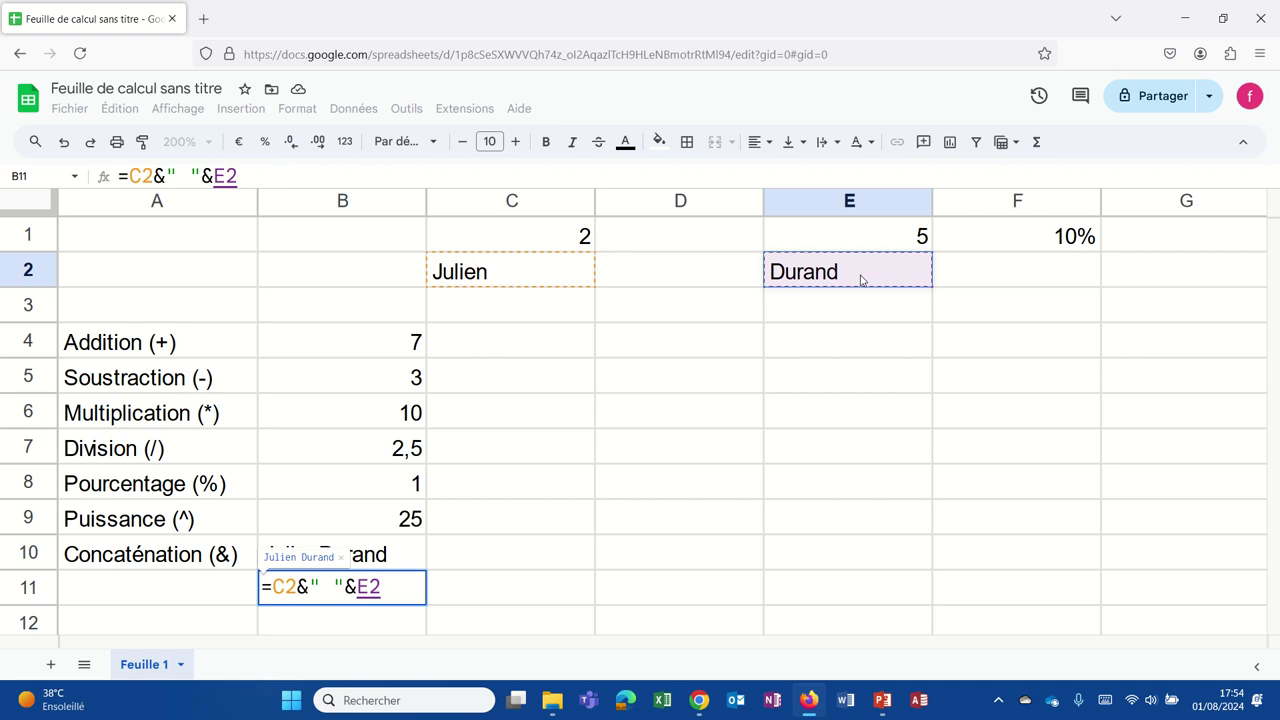
{"action": "key", "text": "Return"}
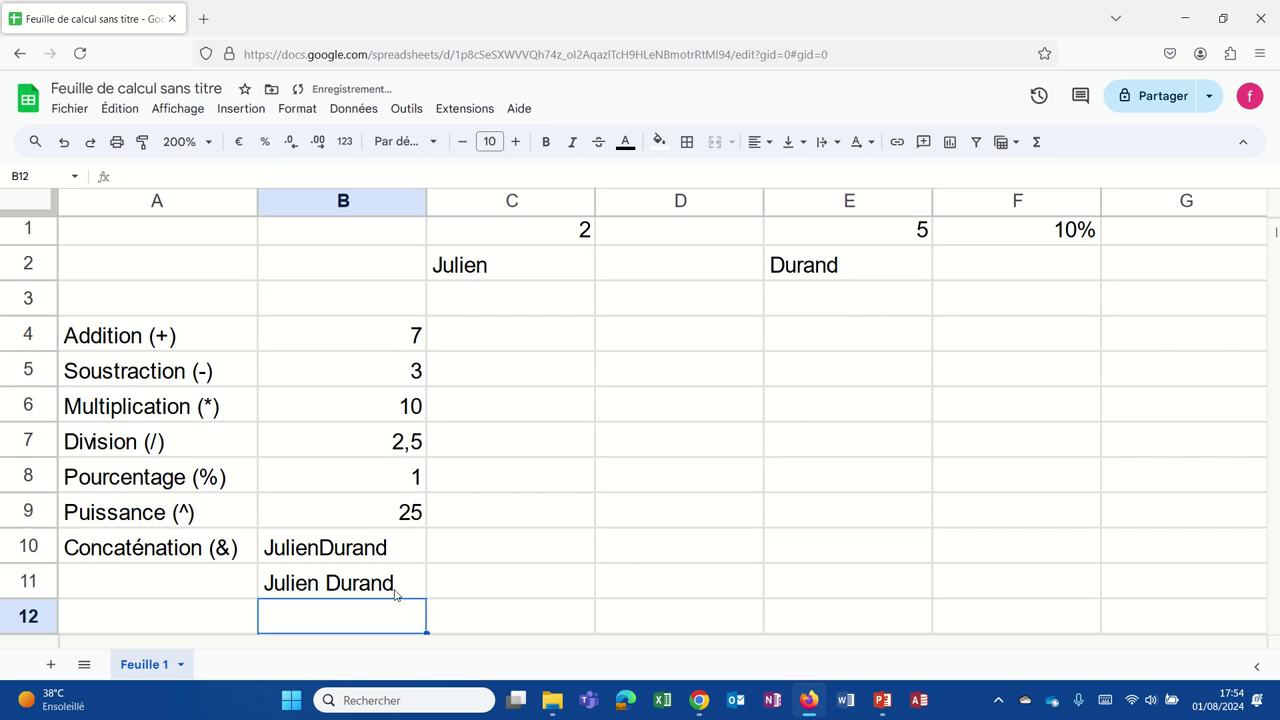
Step: Replace the first name in C2 with a different sample first name
{"action": "left_click", "coordinate": [505, 272]}
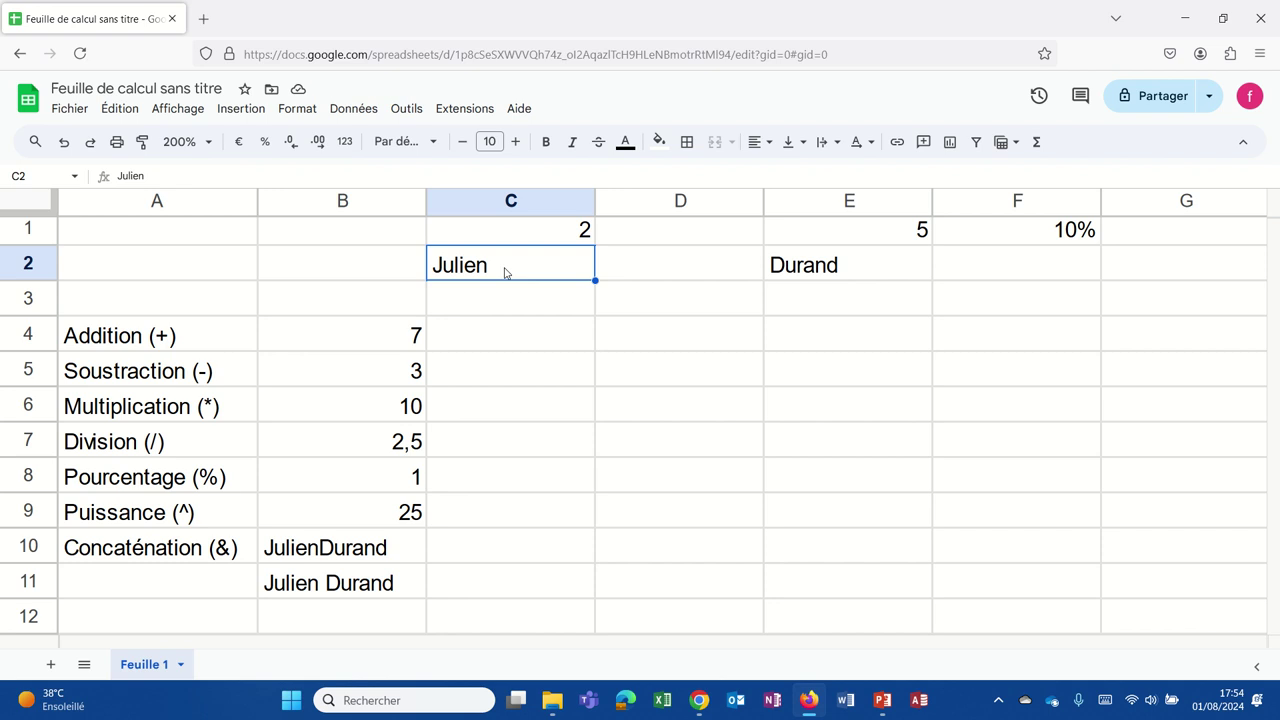
{"action": "type", "text": "Léna"}
{"action": "key", "text": "Return"}
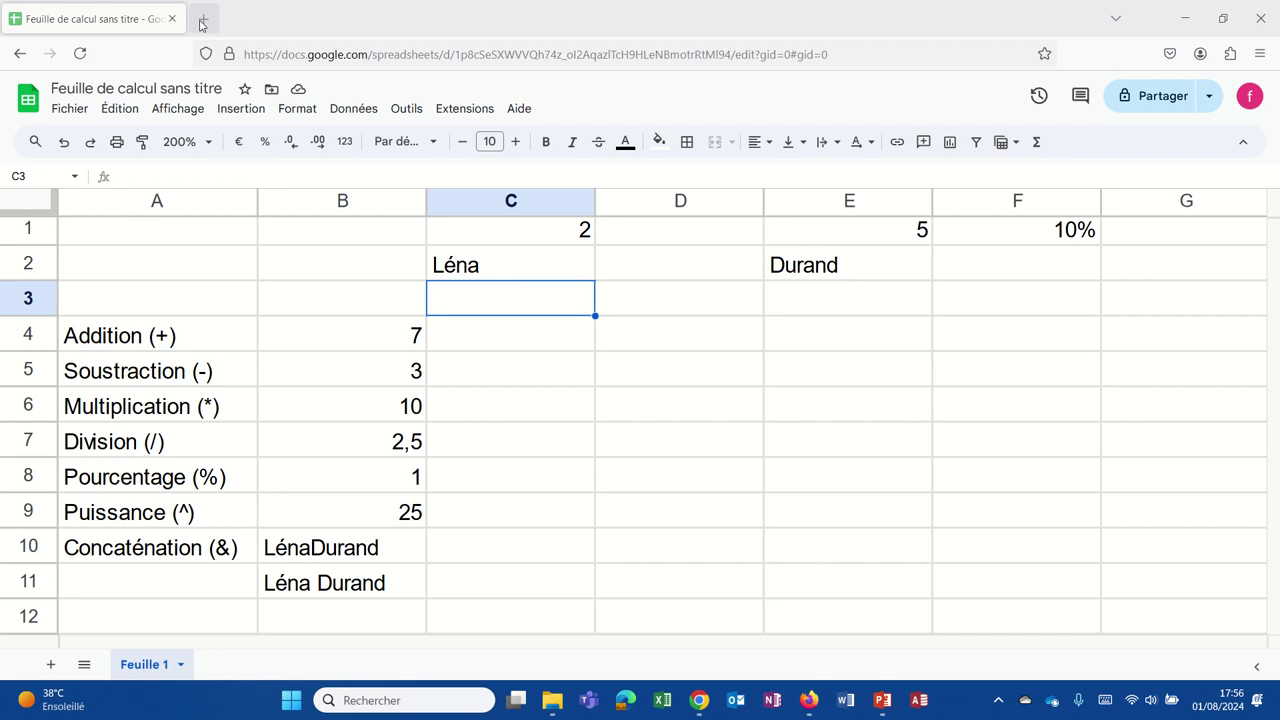
Step: Load the shared GS001-Capital spreadsheet from its pasted link in a new browser tab
{"action": "left_click", "coordinate": [201, 21]}
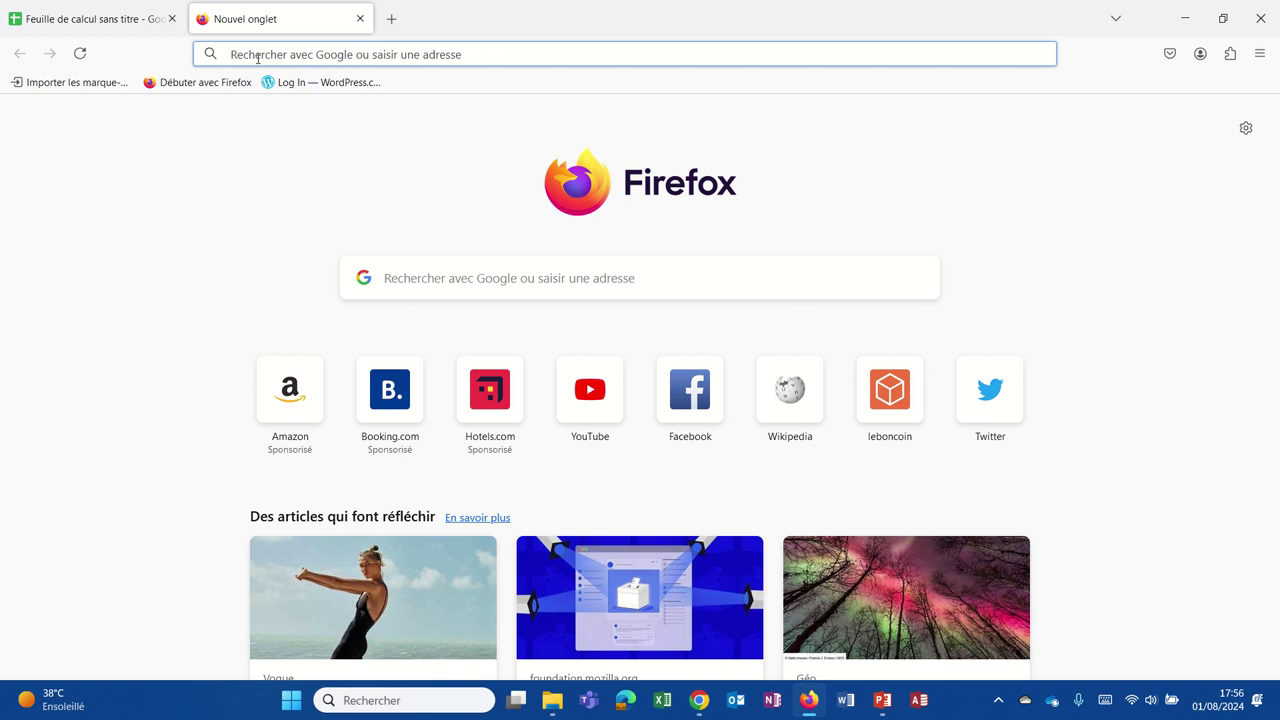
{"action": "key", "text": "ctrl+v"}
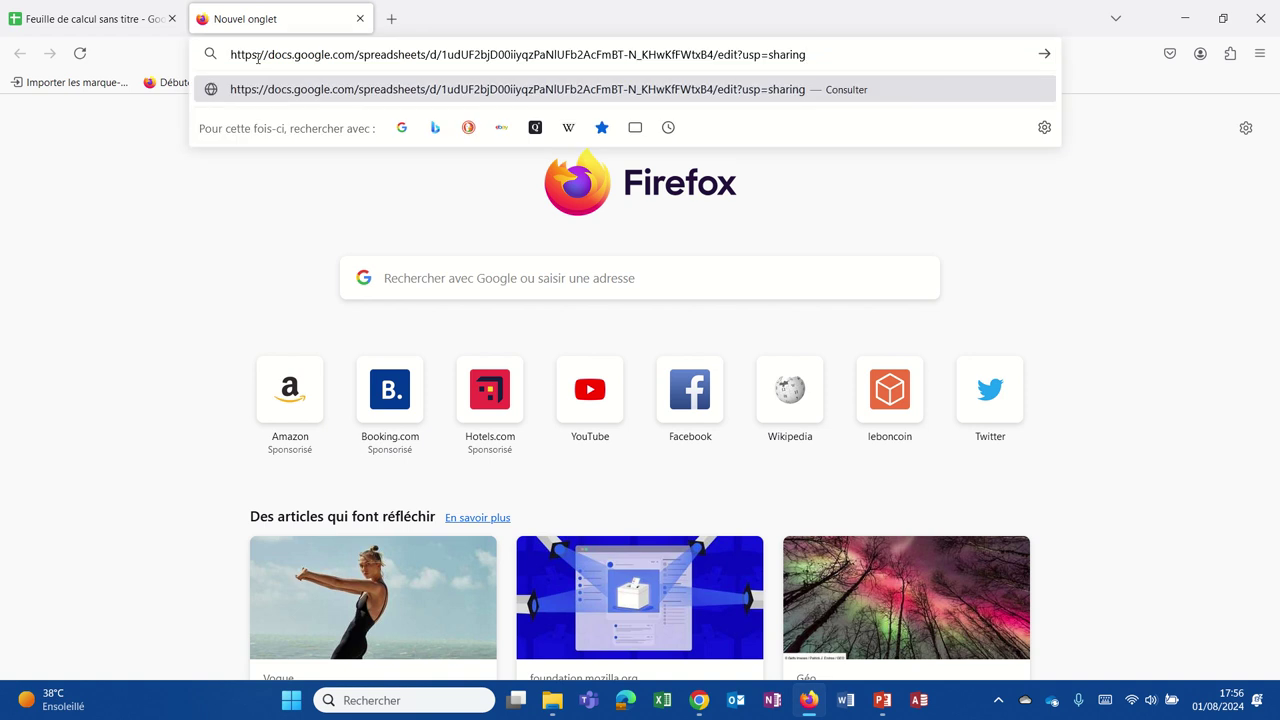
{"action": "key", "text": "Return"}
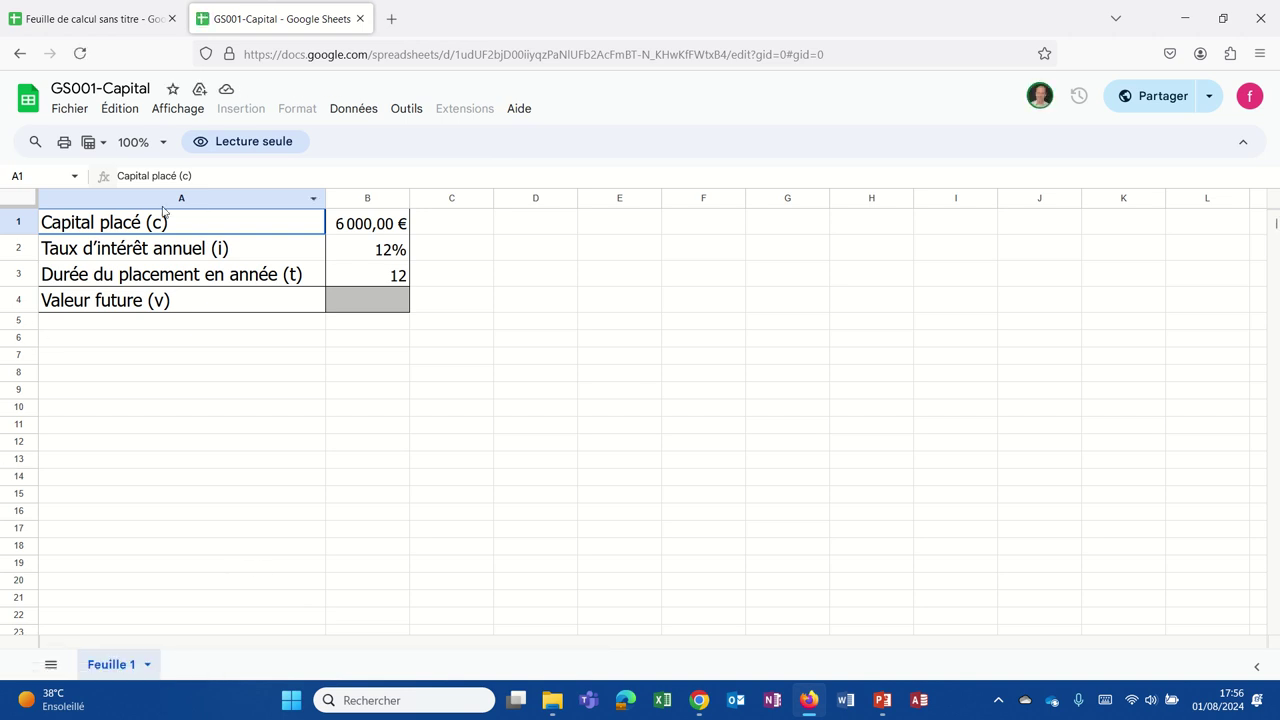
Step: Zoom the GS001-Capital sheet to 150% and select the capital amount in B1
{"action": "left_click", "coordinate": [164, 144]}
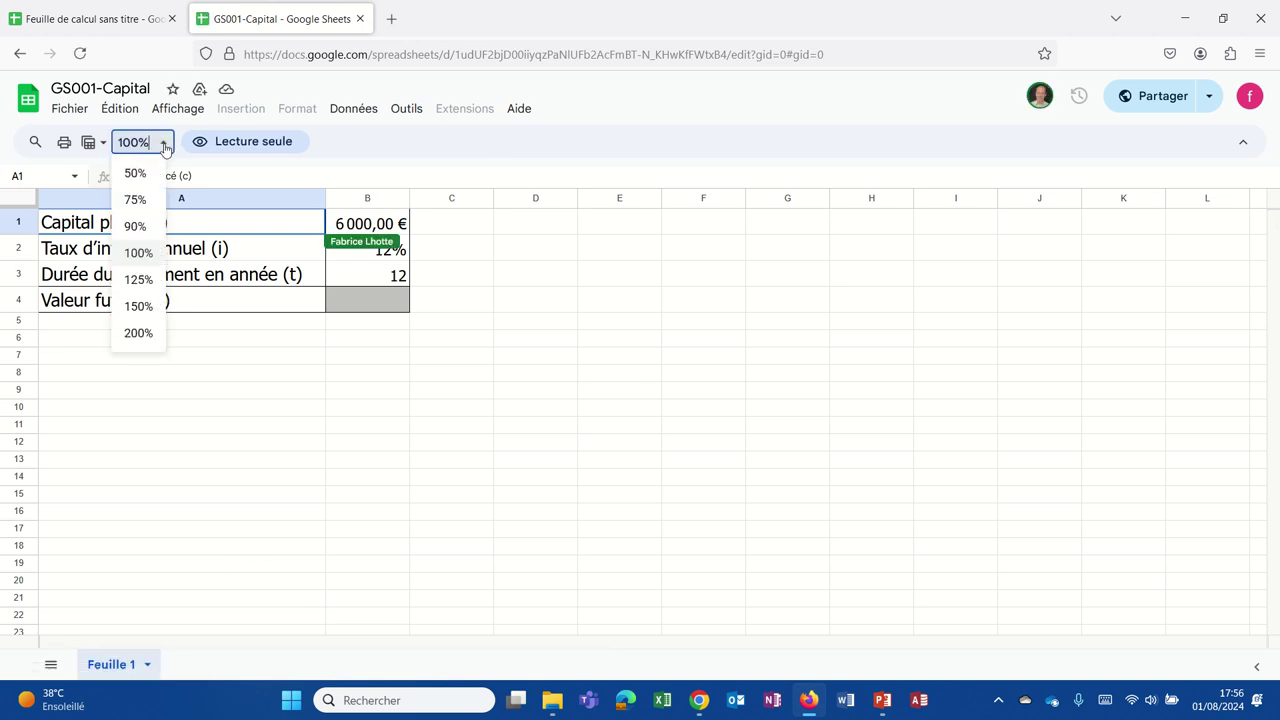
{"action": "left_click", "coordinate": [138, 306]}
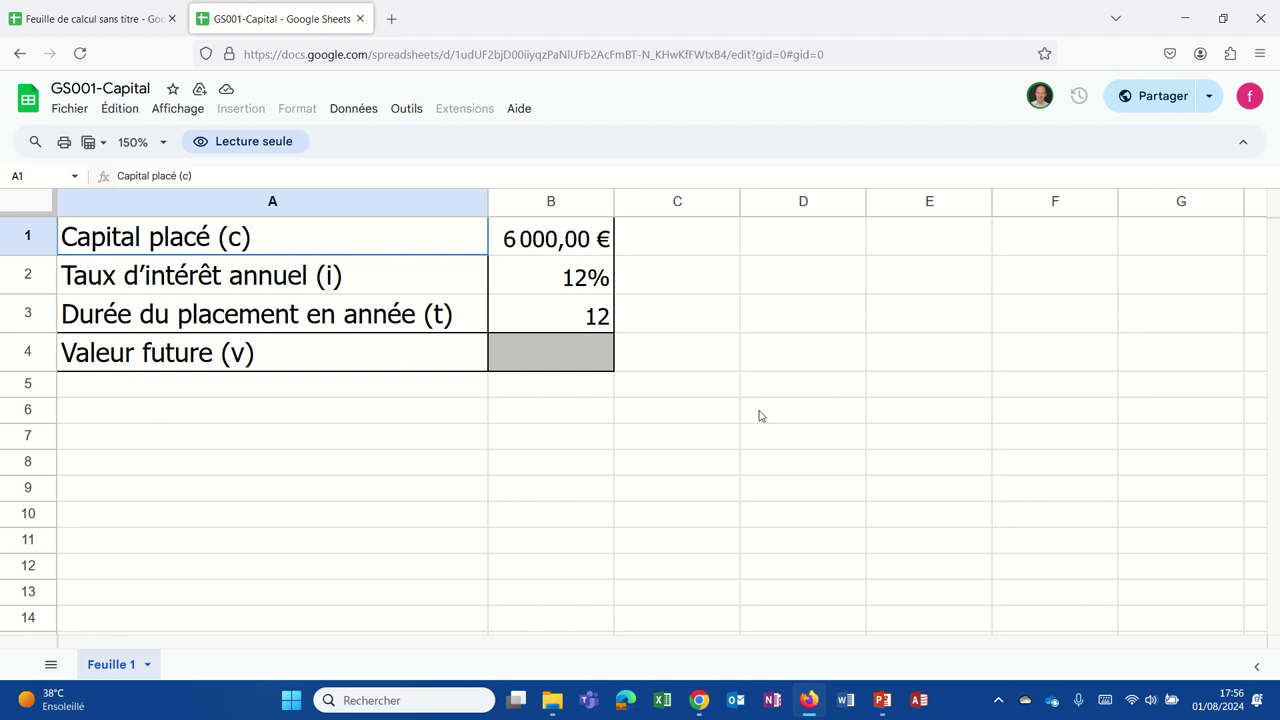
{"action": "left_click", "coordinate": [785, 356]}
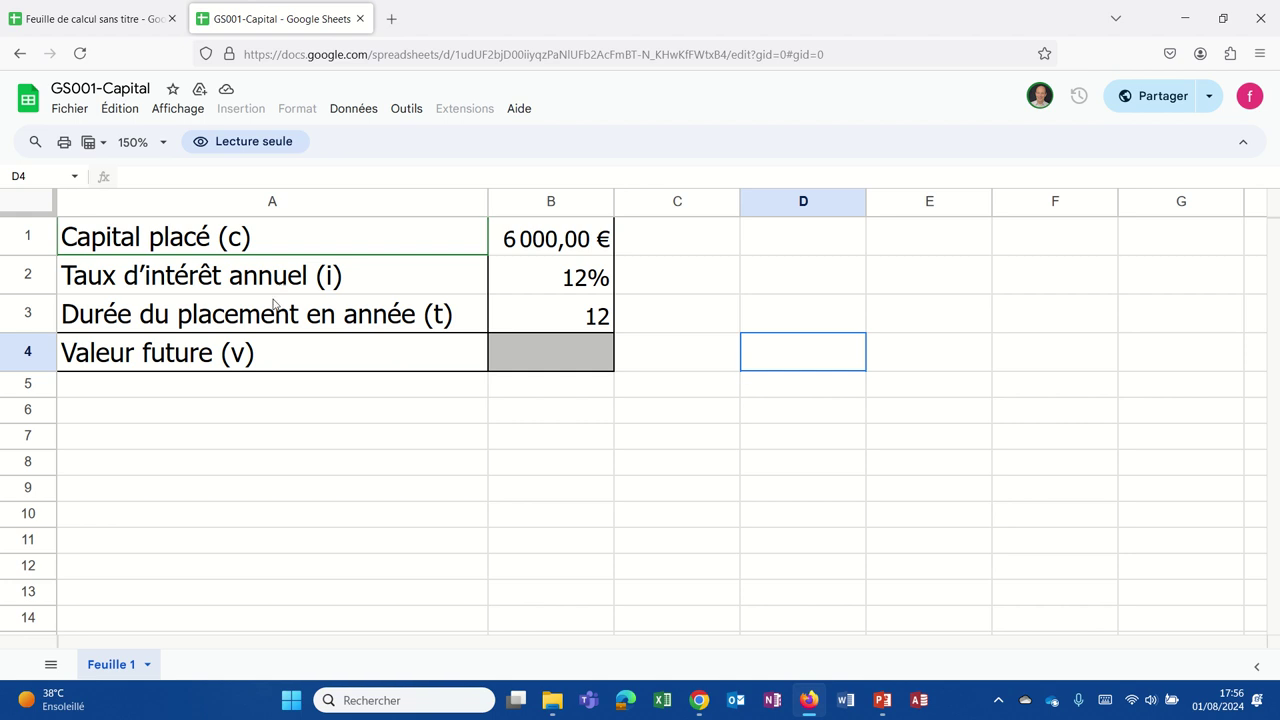
{"action": "left_click", "coordinate": [498, 243]}
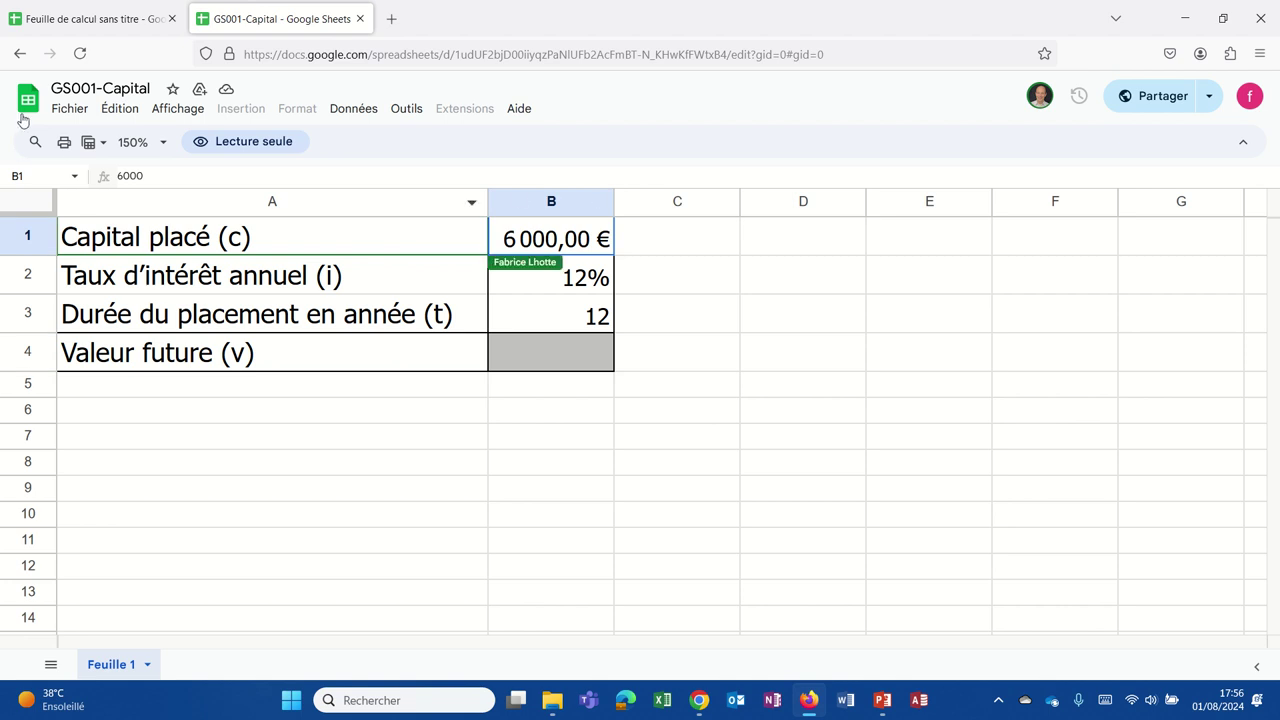
Step: Save a copy of GS001-Capital named 'Capital' in Mon Drive
{"action": "left_click", "coordinate": [60, 108]}
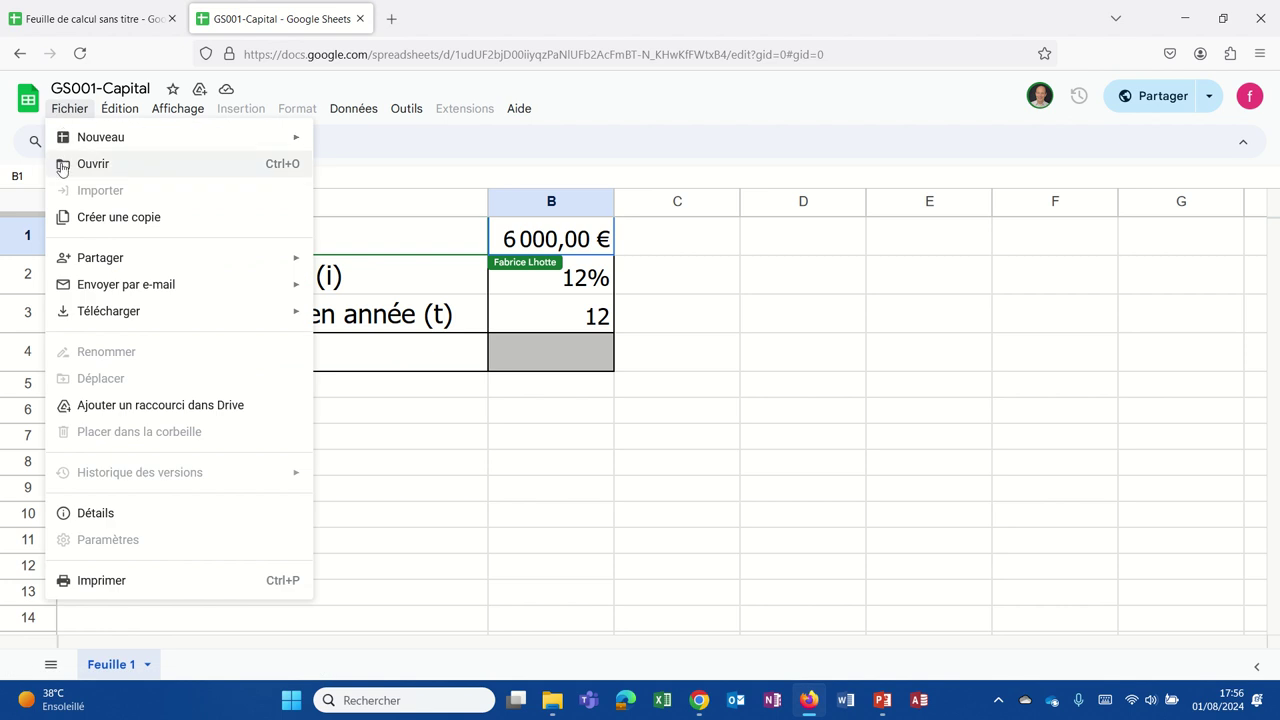
{"action": "left_click", "coordinate": [86, 217]}
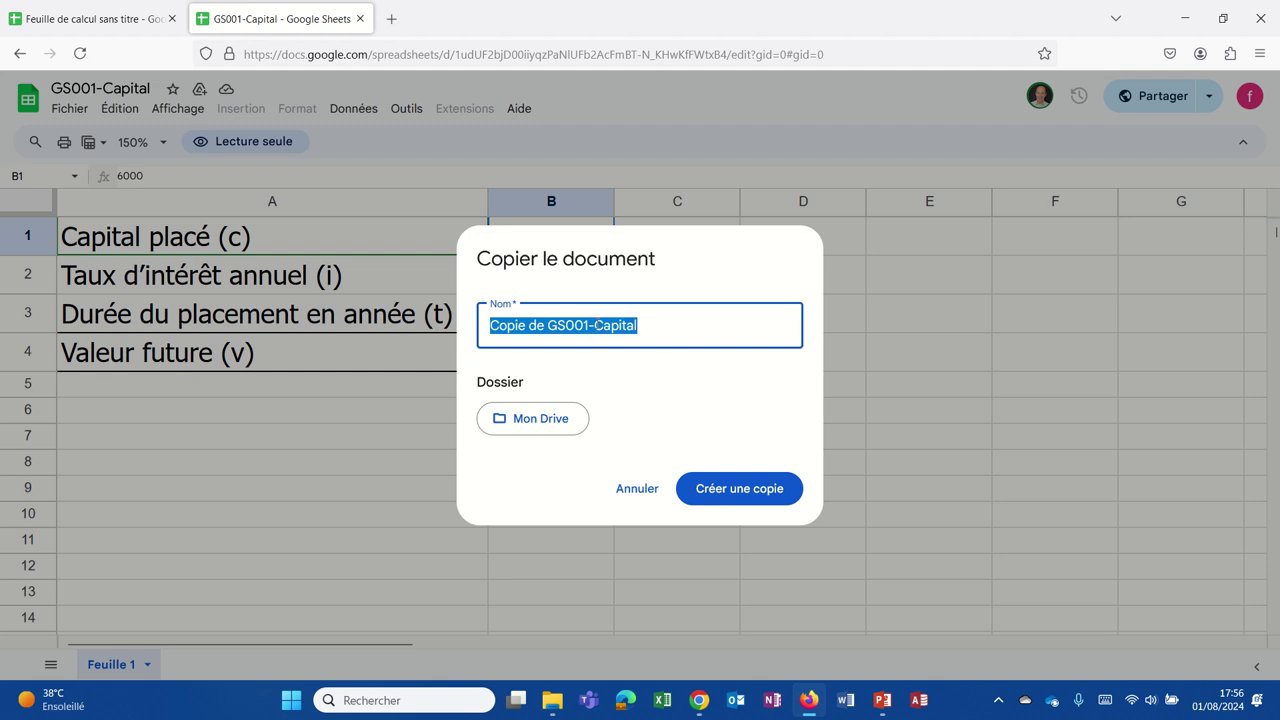
{"action": "left_click_drag", "start_coordinate": [595, 325], "coordinate": [393, 320]}
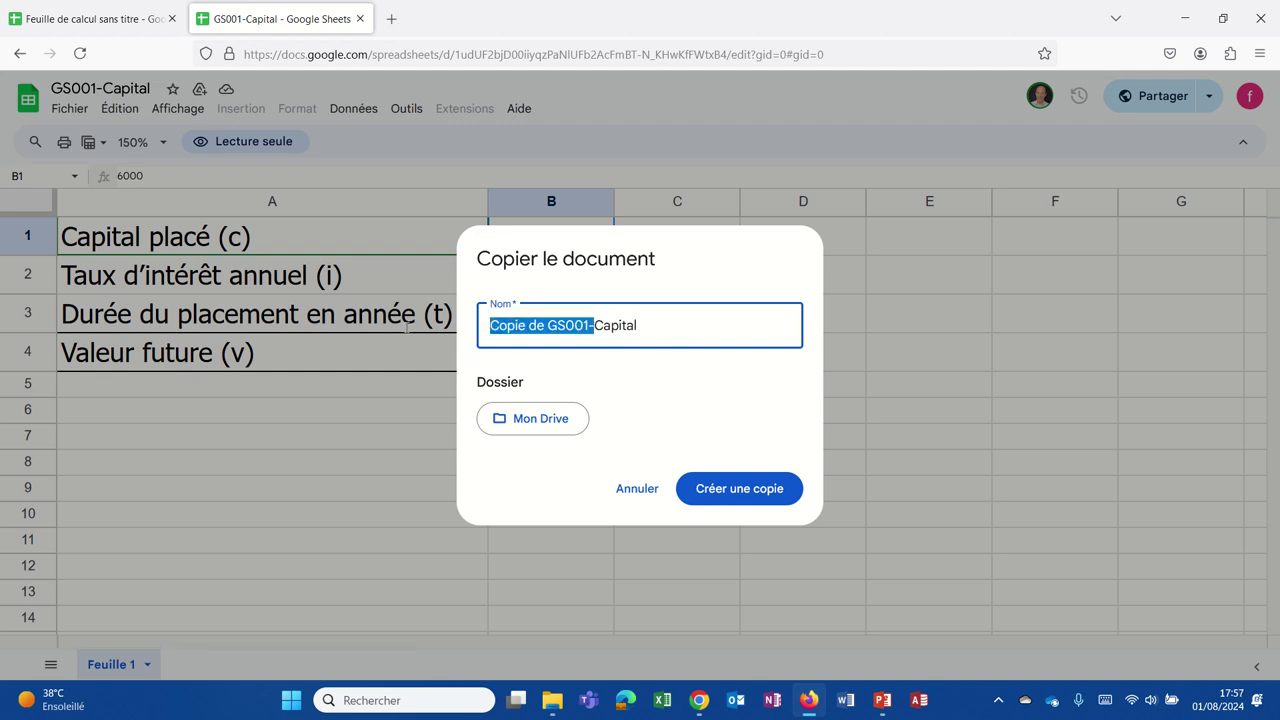
{"action": "key", "text": "BackSpace"}
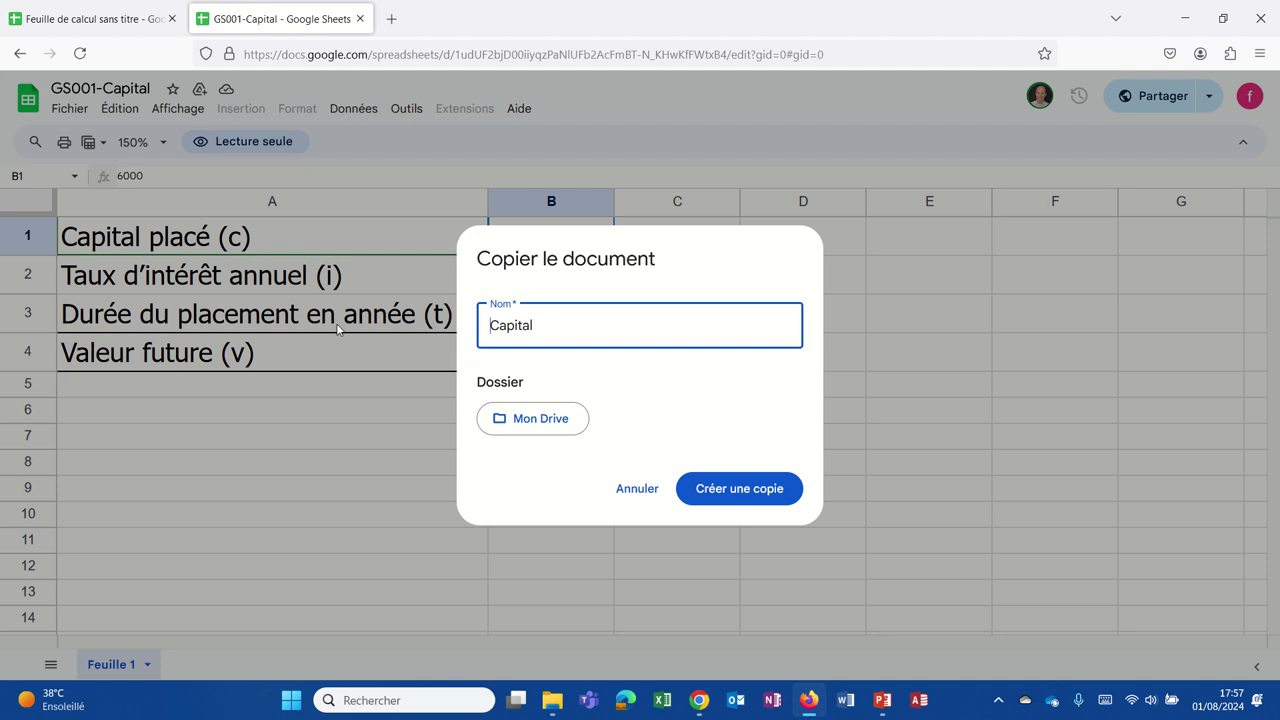
{"action": "left_click", "coordinate": [502, 437]}
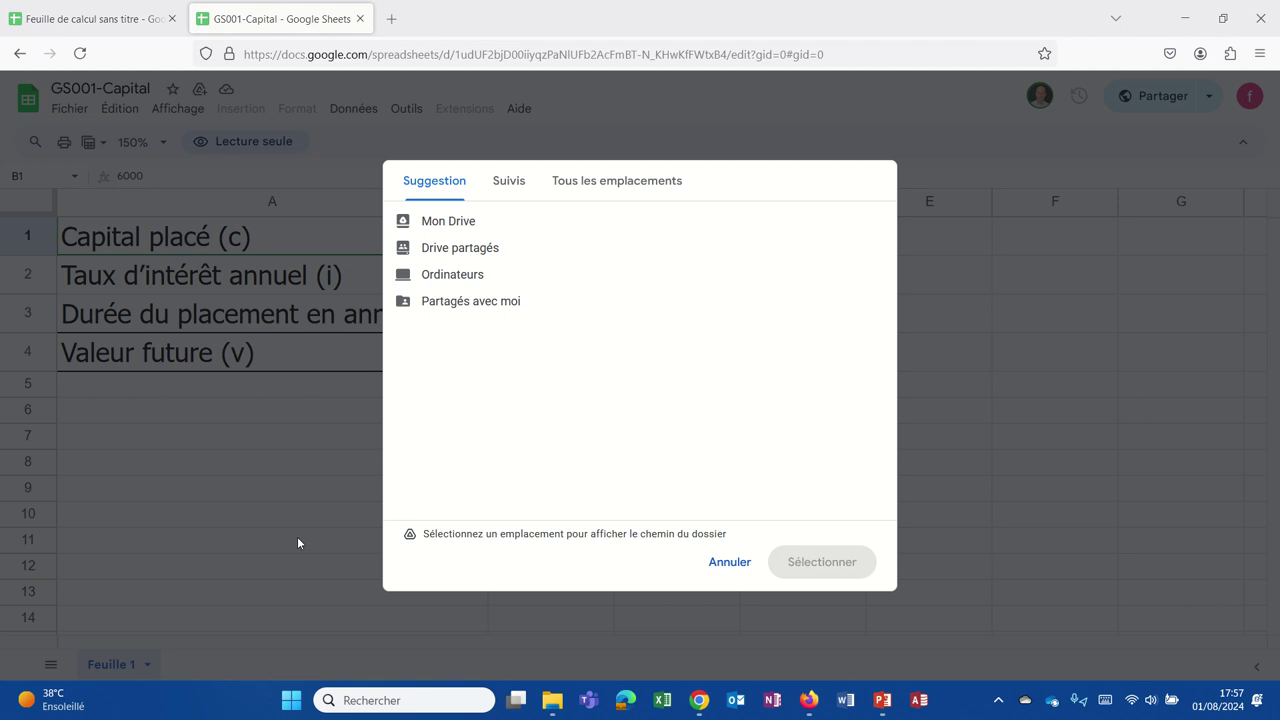
{"action": "left_click", "coordinate": [463, 233]}
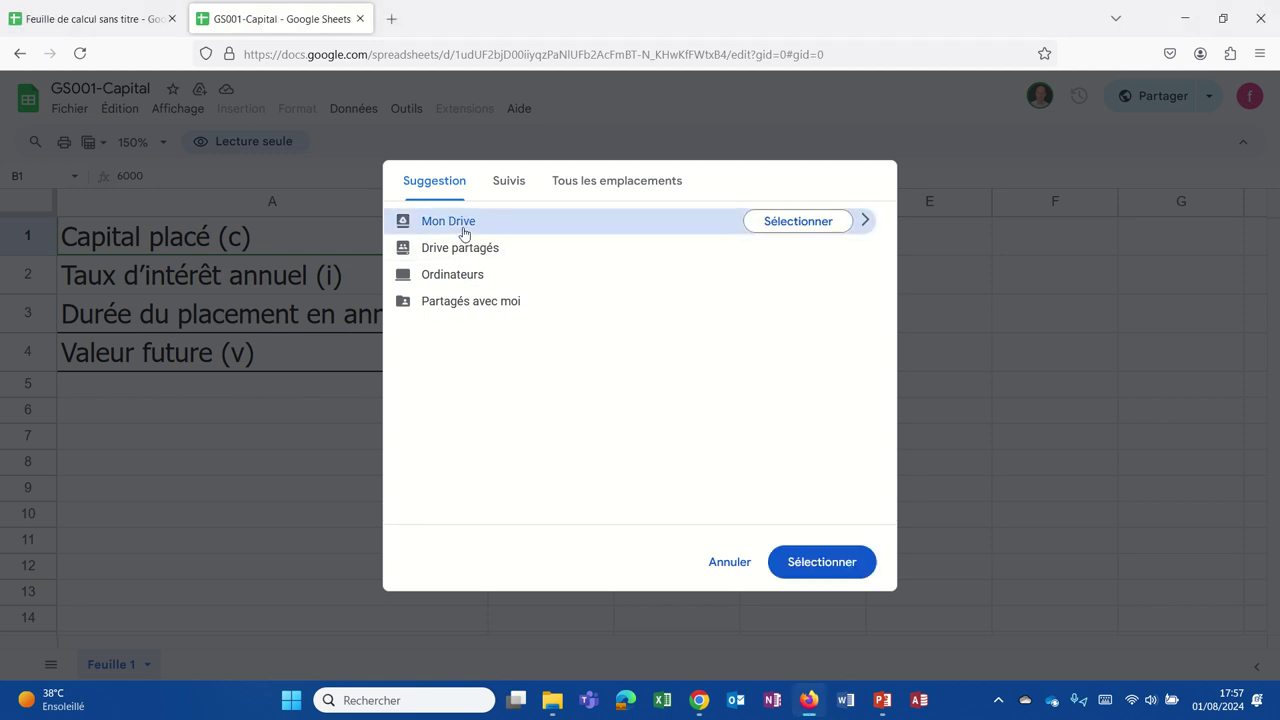
{"action": "left_click", "coordinate": [832, 562]}
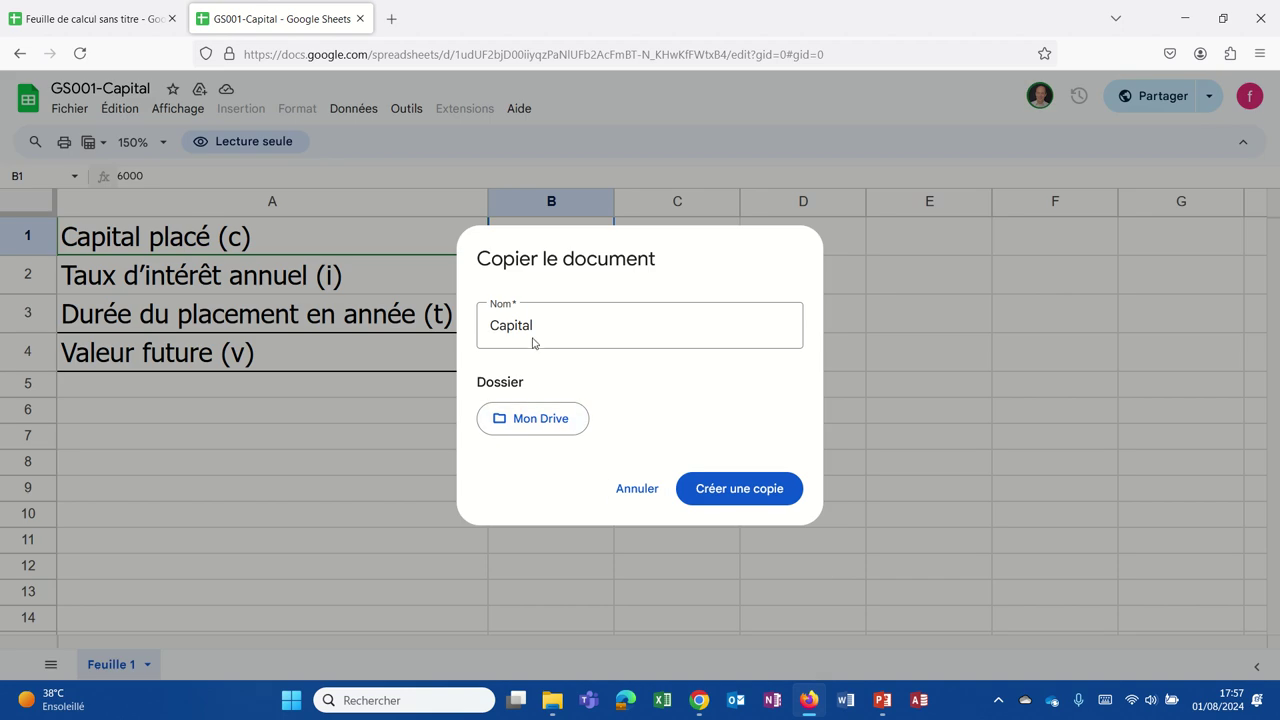
{"action": "left_click", "coordinate": [740, 500]}
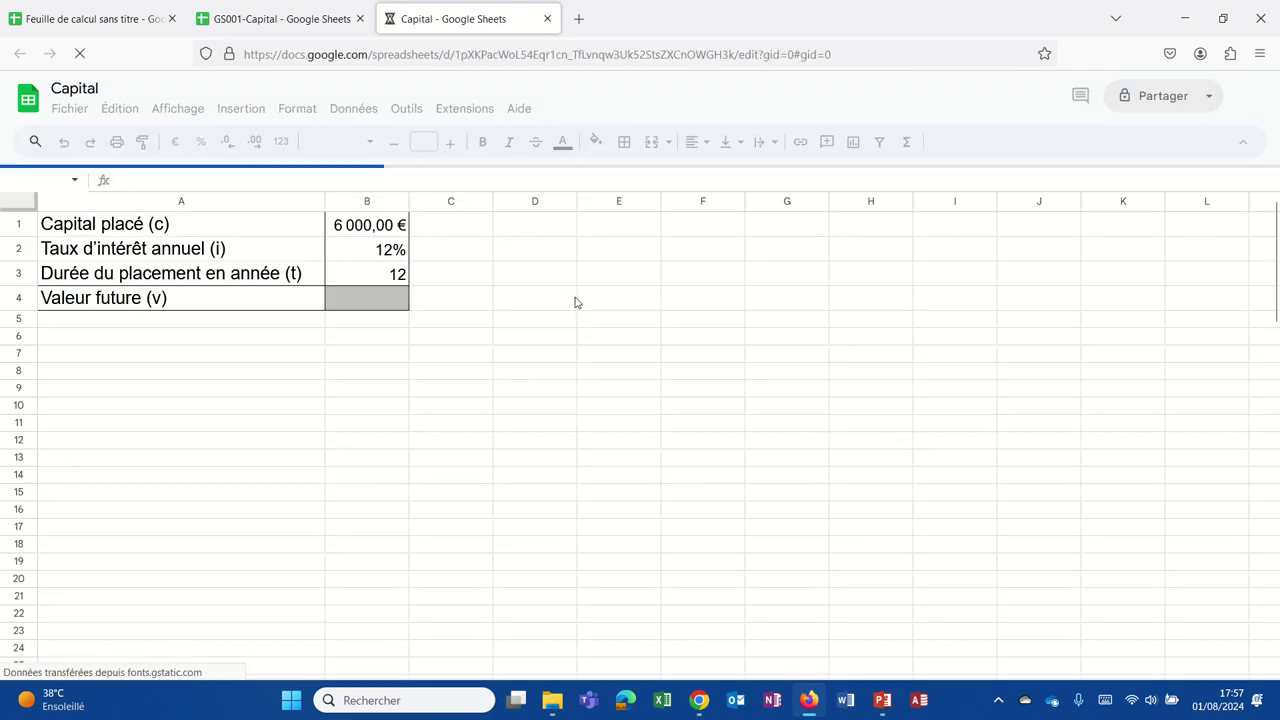
{"action": "left_click", "coordinate": [370, 226]}
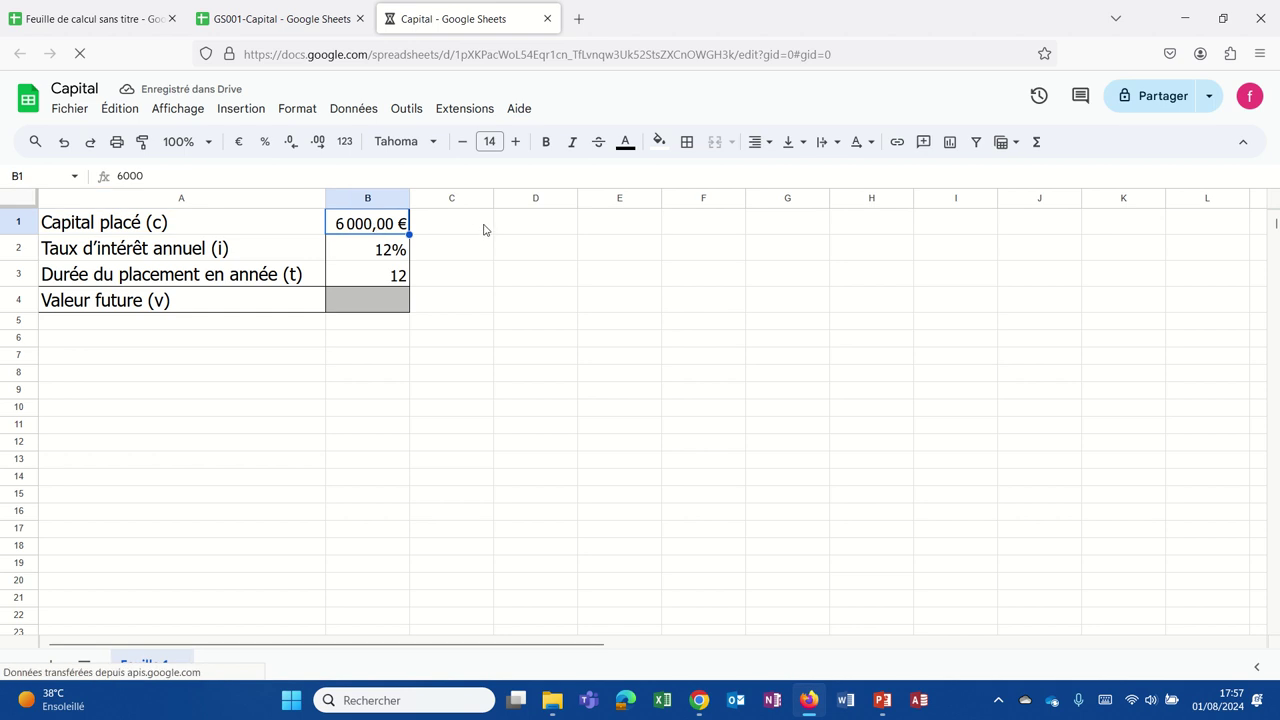
{"action": "type", "text": "7000"}
{"action": "key", "text": "Return"}
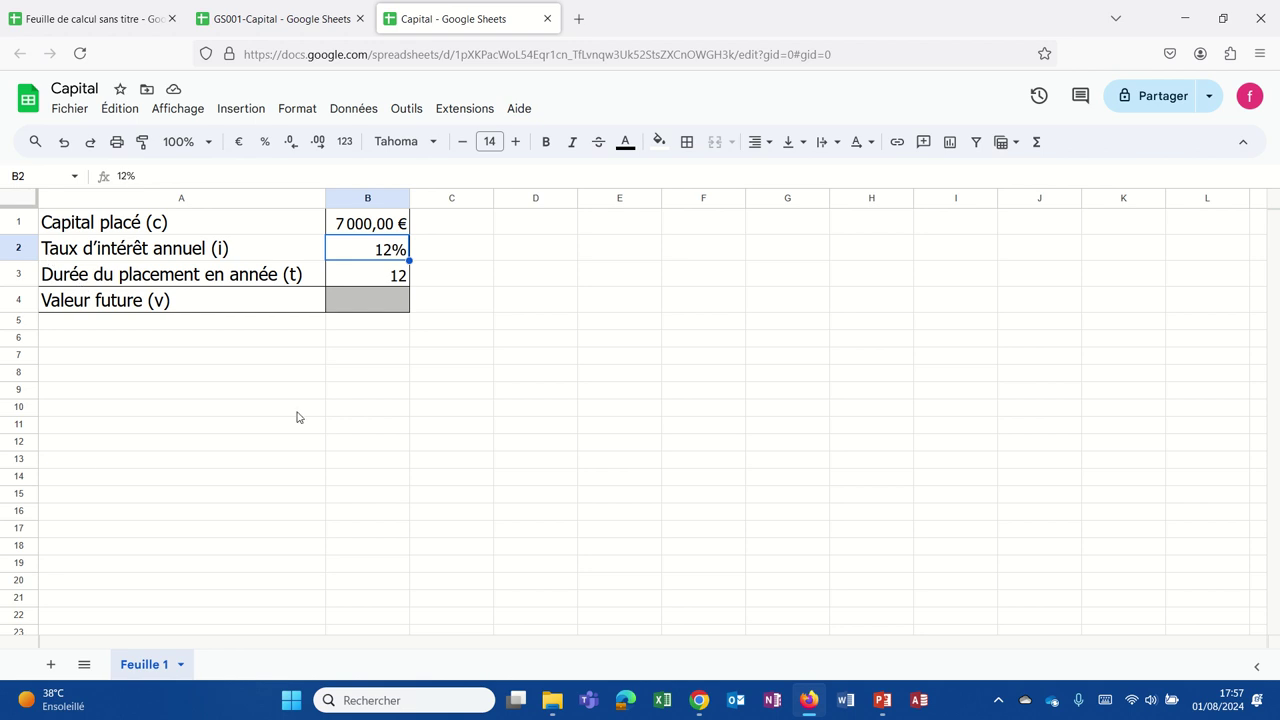
{"action": "left_click", "coordinate": [342, 228]}
{"action": "type", "text": "6"}
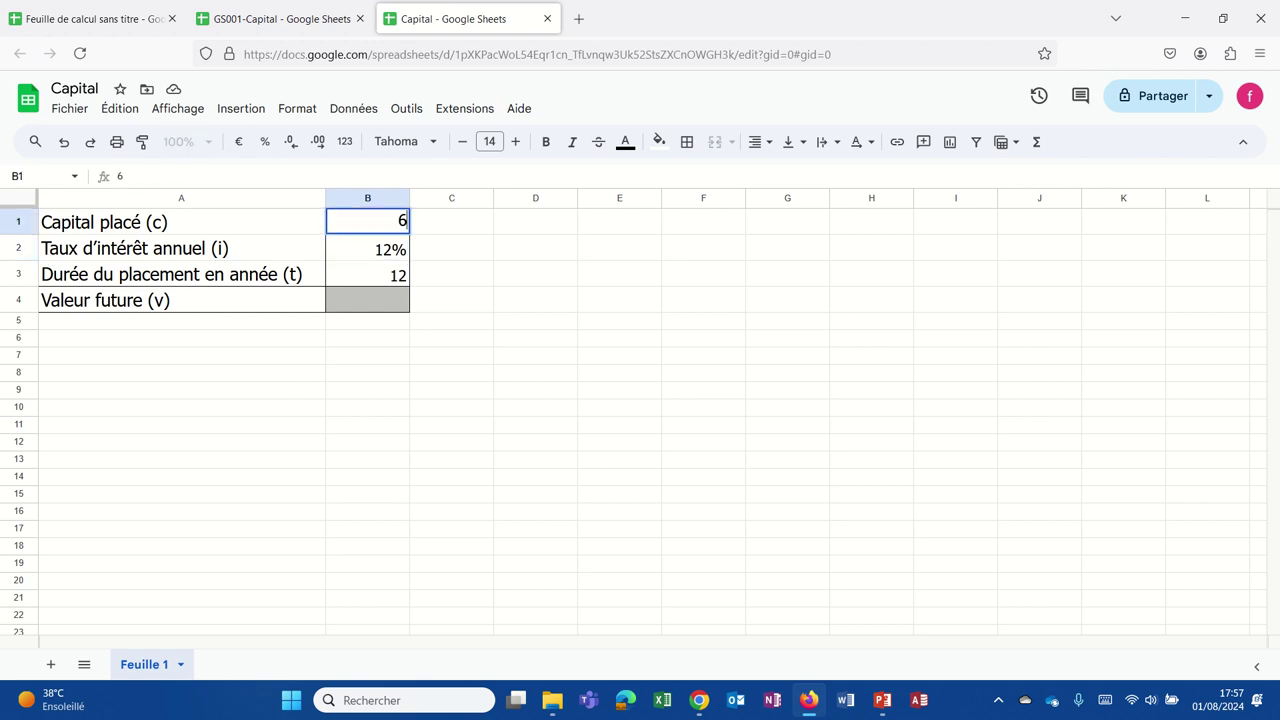
{"action": "type", "text": "000"}
{"action": "key", "text": "Return"}
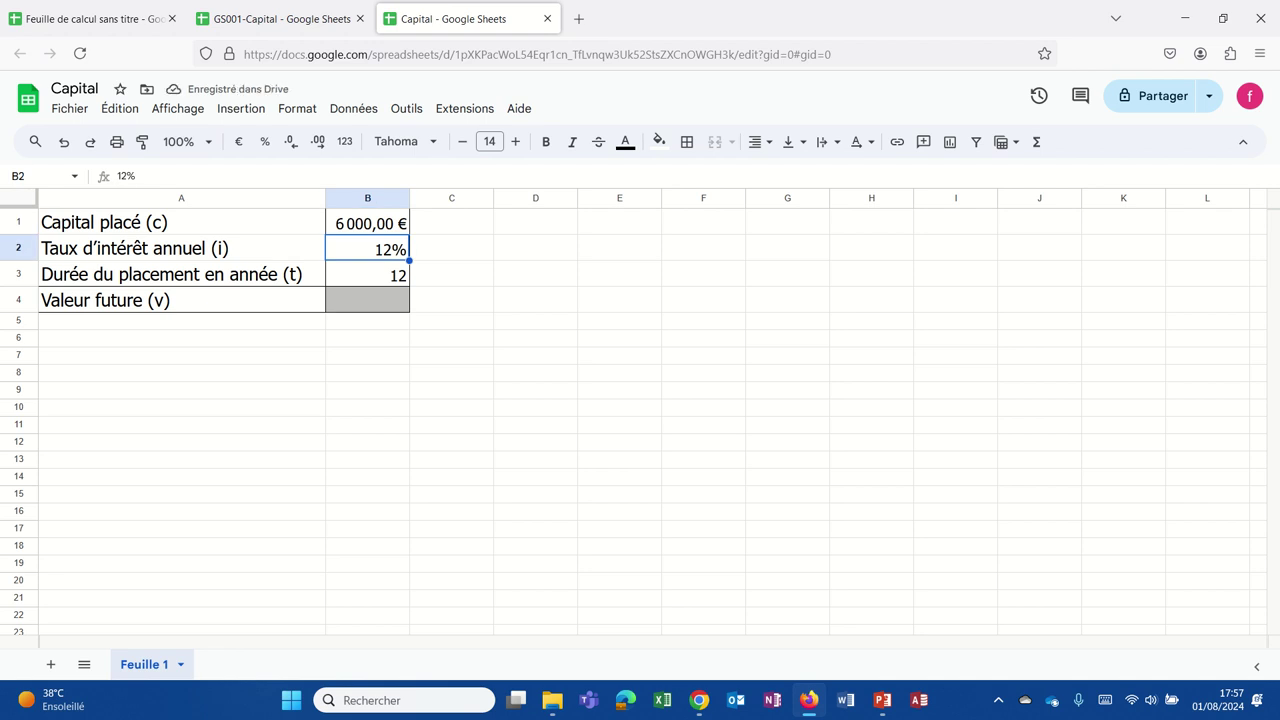
{"action": "left_click", "coordinate": [600, 297]}
Step: Enter the note V=C(1+i)n in E4 and set the zoom to 150%
{"action": "type", "text": "V="}
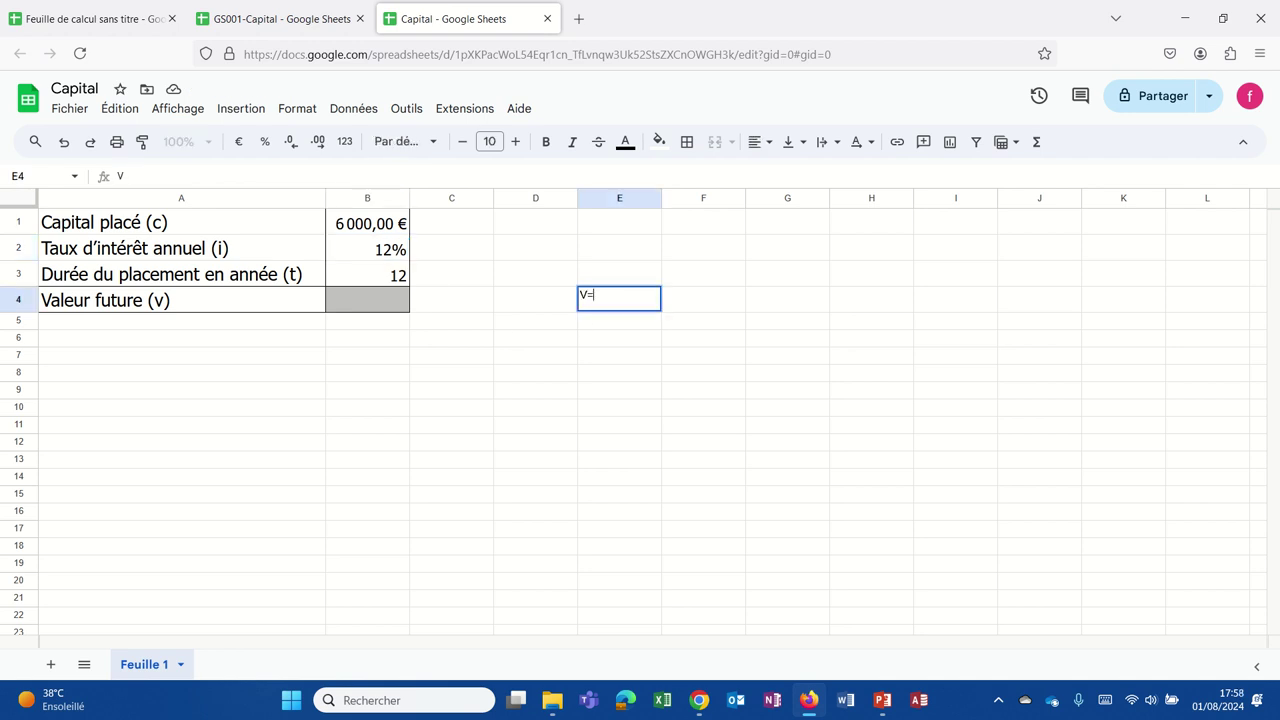
{"action": "type", "text": "C("}
{"action": "type", "text": "1+i"}
{"action": "type", "text": ")"}
{"action": "type", "text": "n"}
{"action": "key", "text": "Return"}
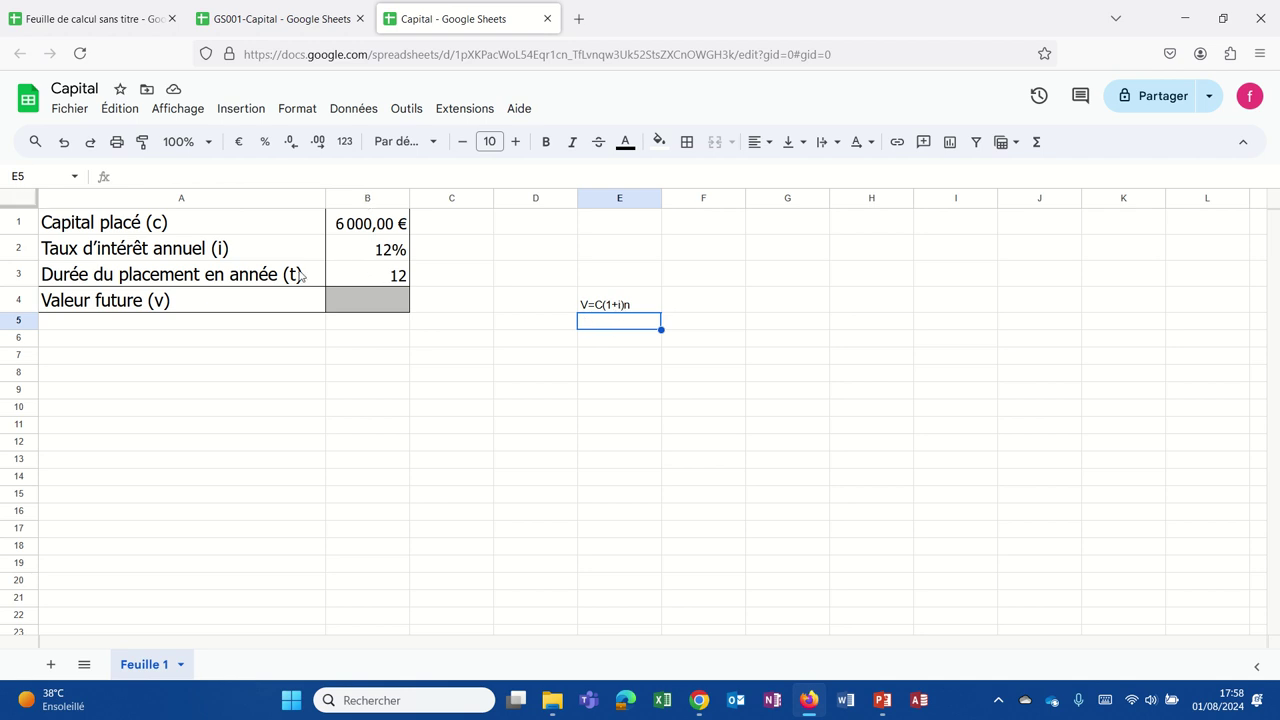
{"action": "left_click", "coordinate": [210, 142]}
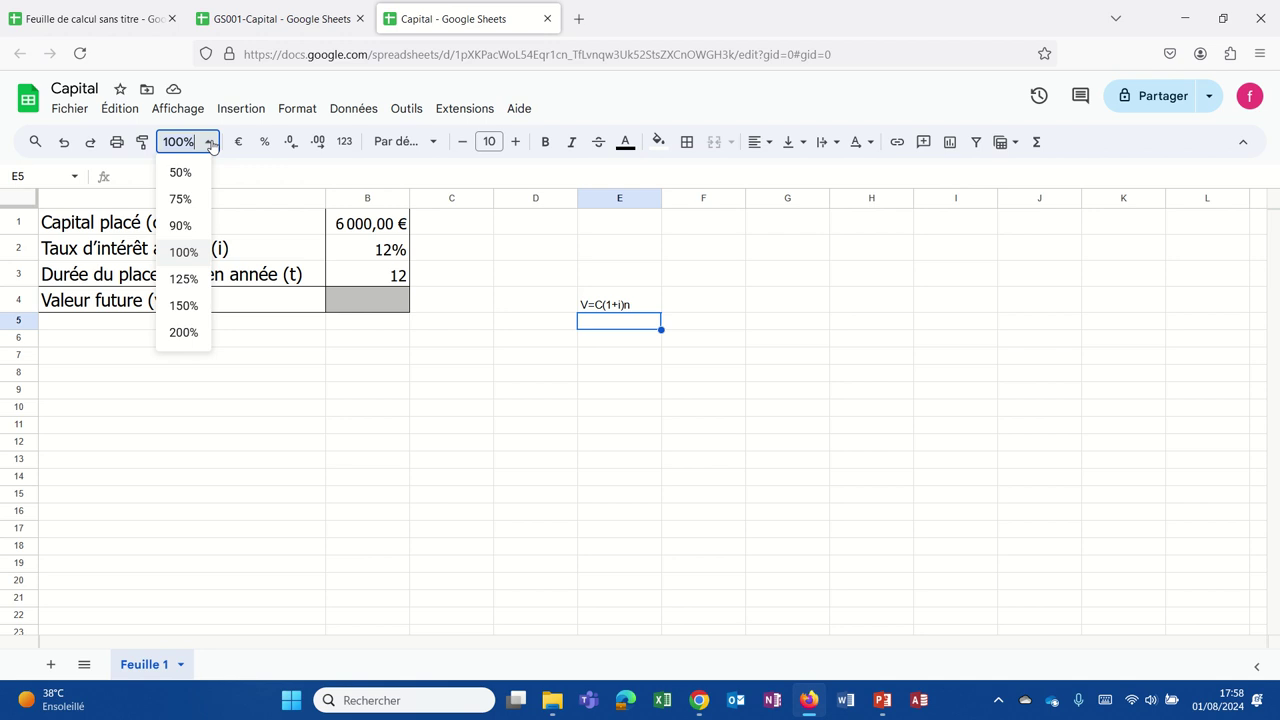
{"action": "left_click", "coordinate": [183, 304]}
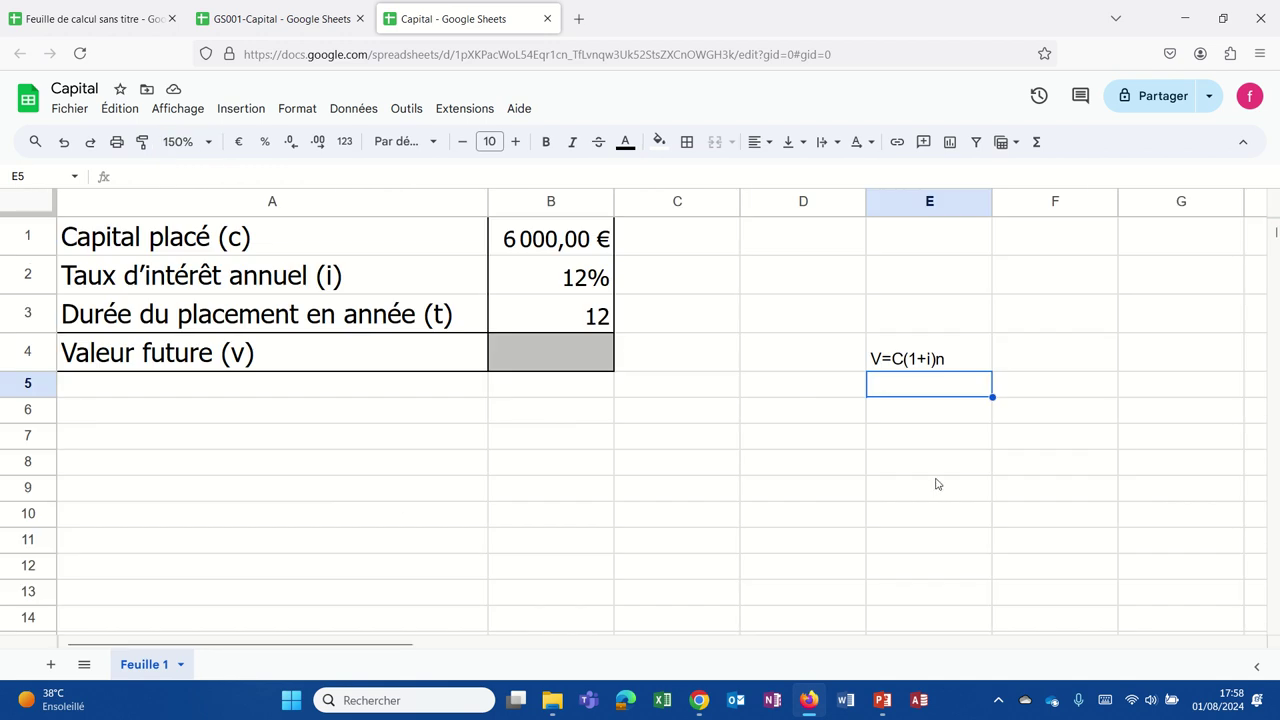
Step: Start the B4 formula as =B1*(1+B2)^ using capital B1 and rate B2
{"action": "left_click", "coordinate": [535, 363]}
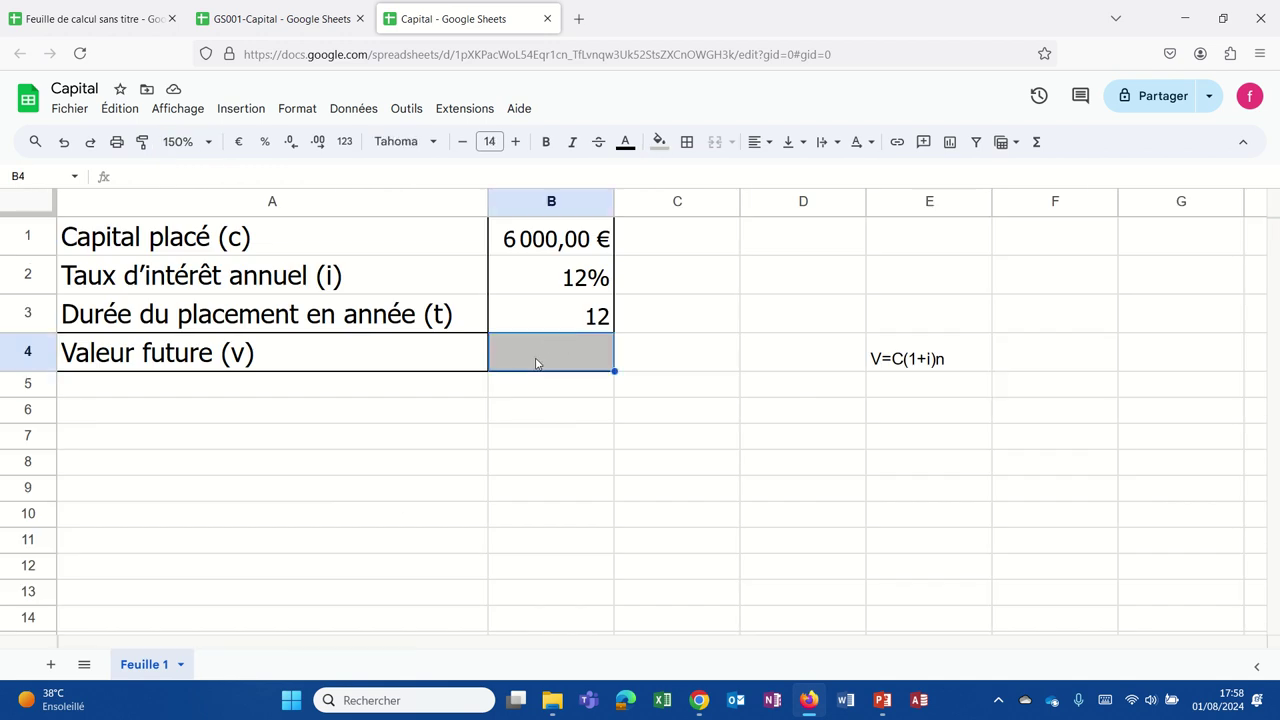
{"action": "type", "text": "="}
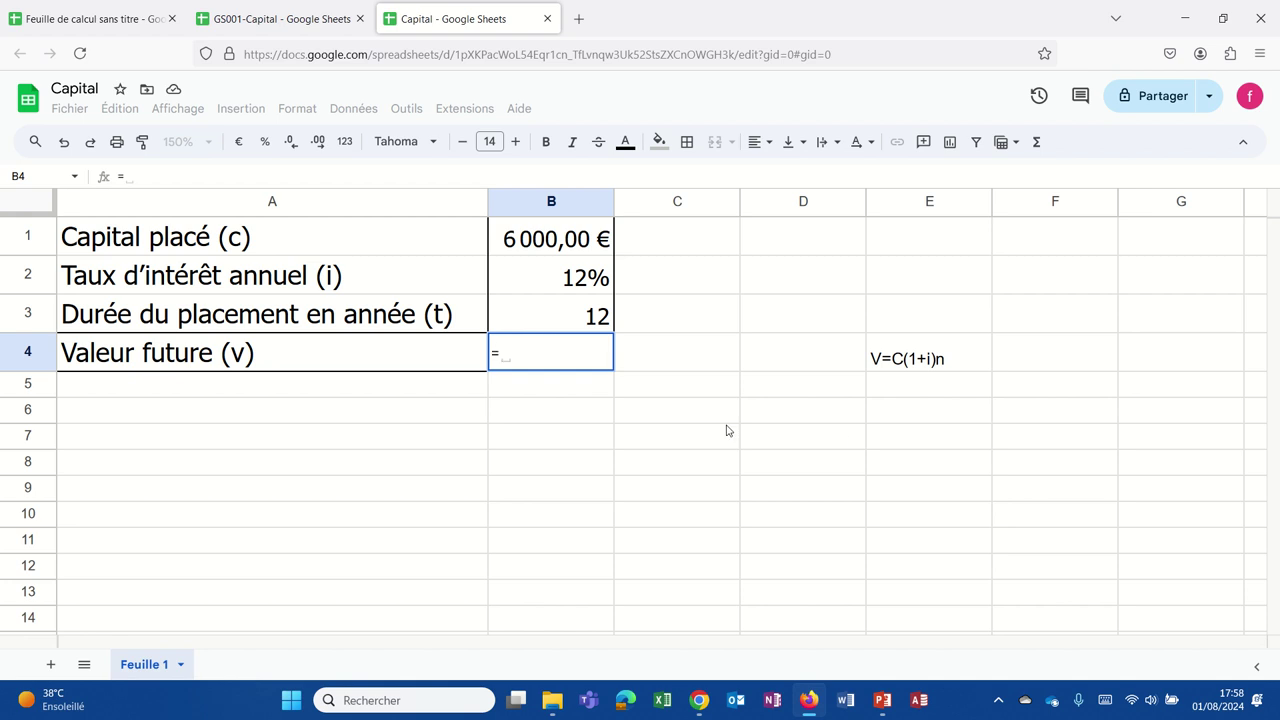
{"action": "left_click", "coordinate": [525, 237]}
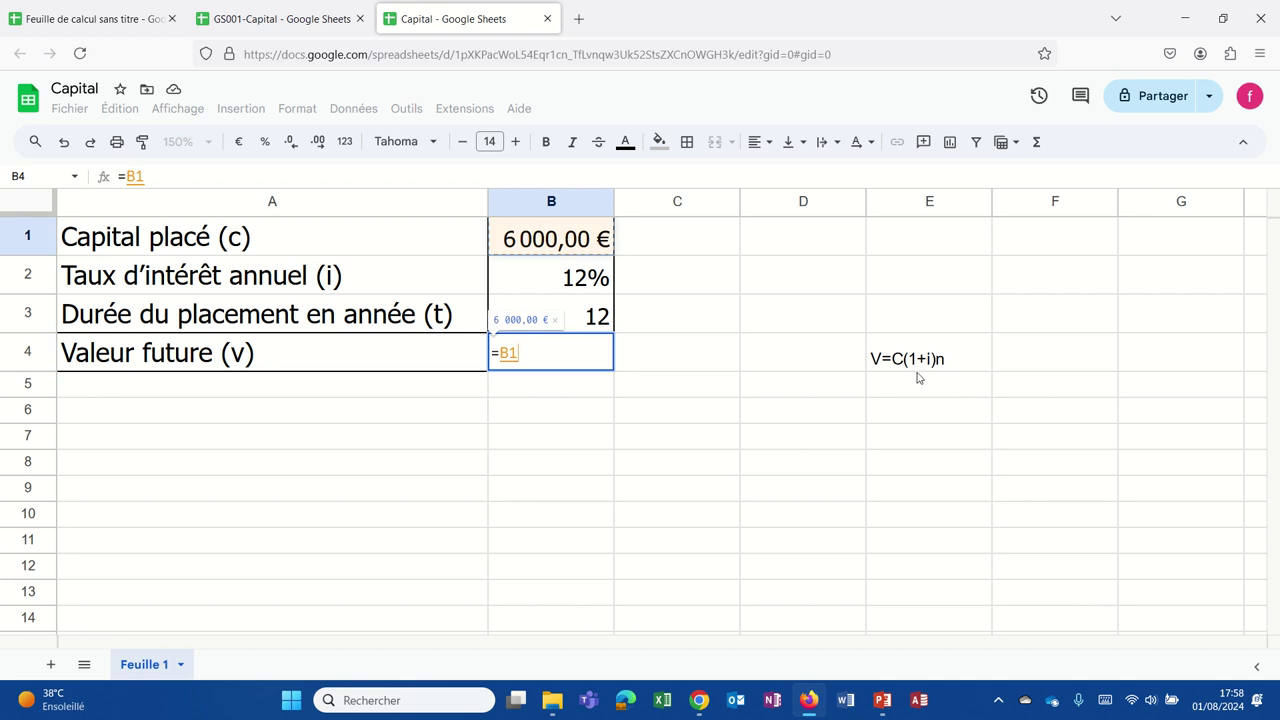
{"action": "type", "text": "*"}
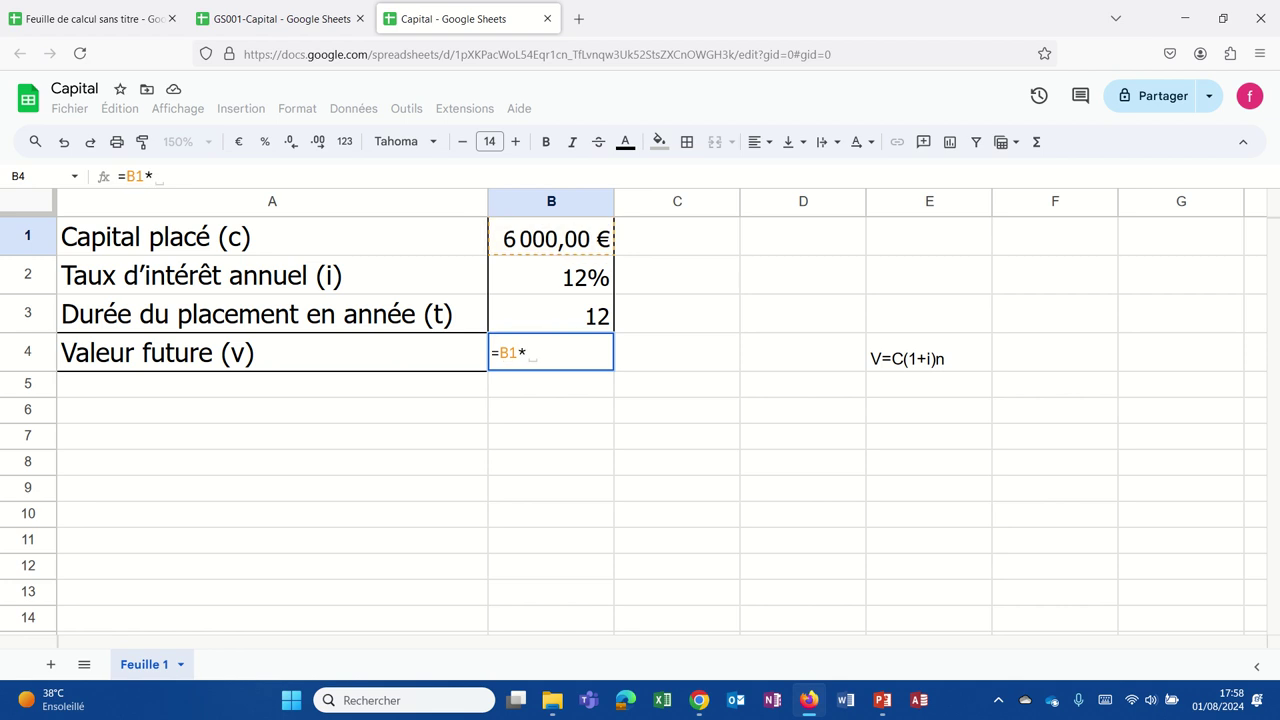
{"action": "type", "text": "("}
{"action": "type", "text": "1+"}
{"action": "left_click", "coordinate": [549, 289]}
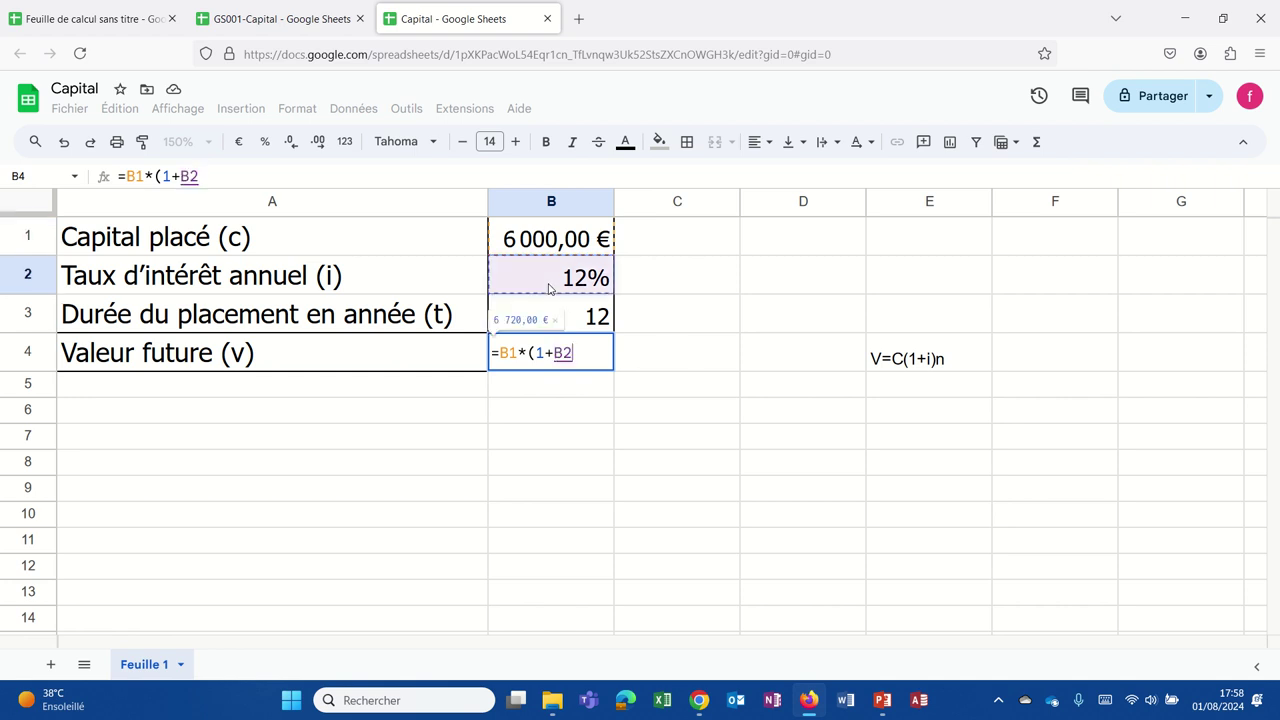
{"action": "type", "text": ")"}
{"action": "type", "text": "^^"}
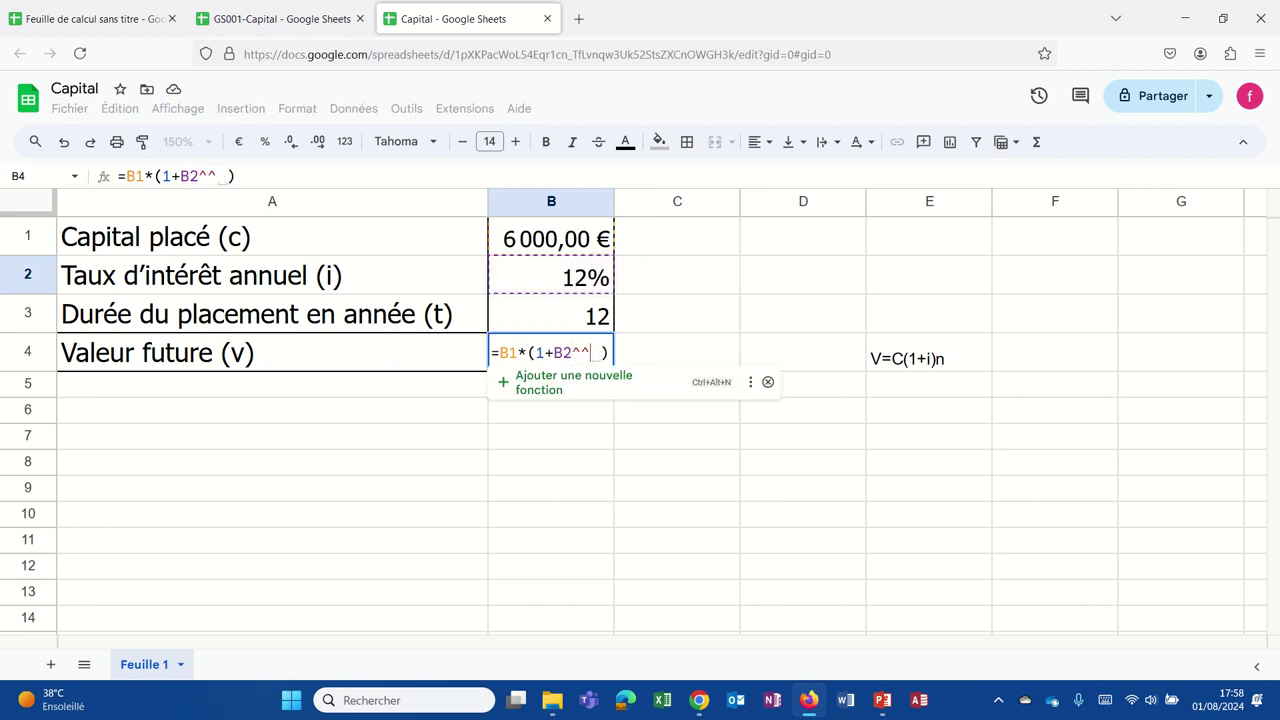
{"action": "key", "text": "BackSpace"}
Step: Use B3 as the exponent and close the parenthesis after B2, entering =B1*(1+B2)^B3 in B4
{"action": "left_click", "coordinate": [272, 352]}
{"action": "key", "text": "Right"}
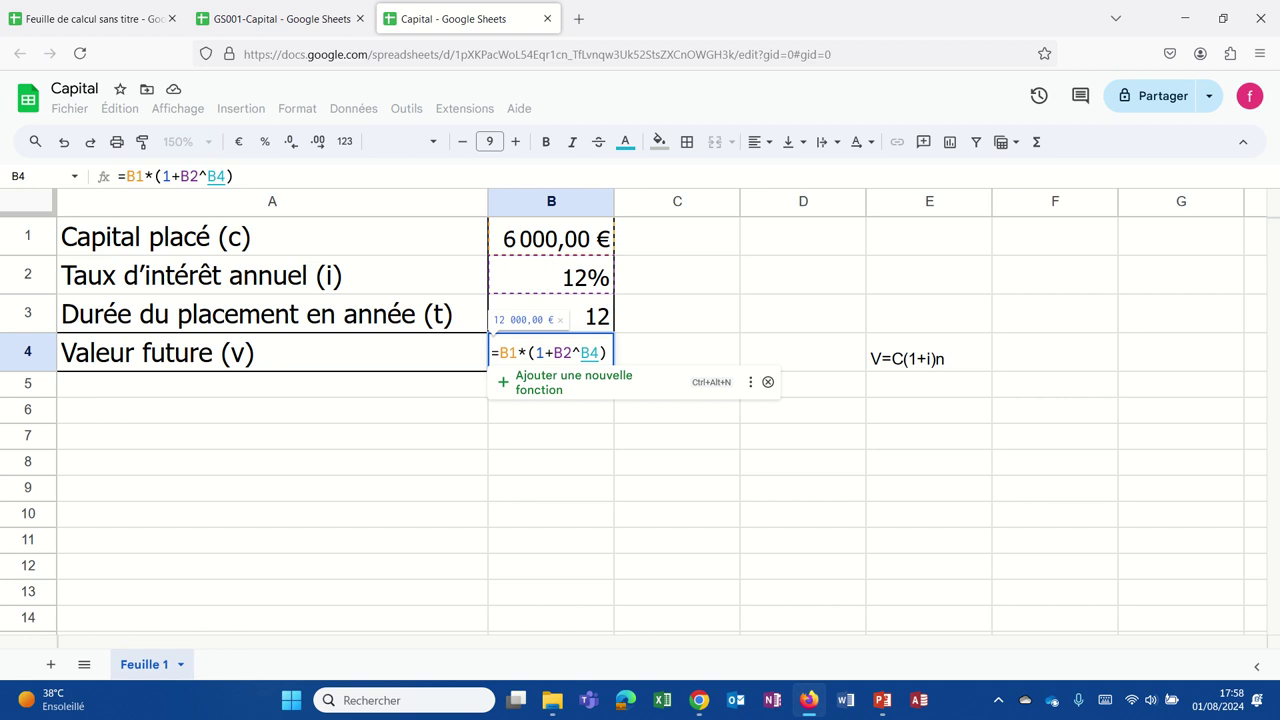
{"action": "key", "text": "BackSpace"}
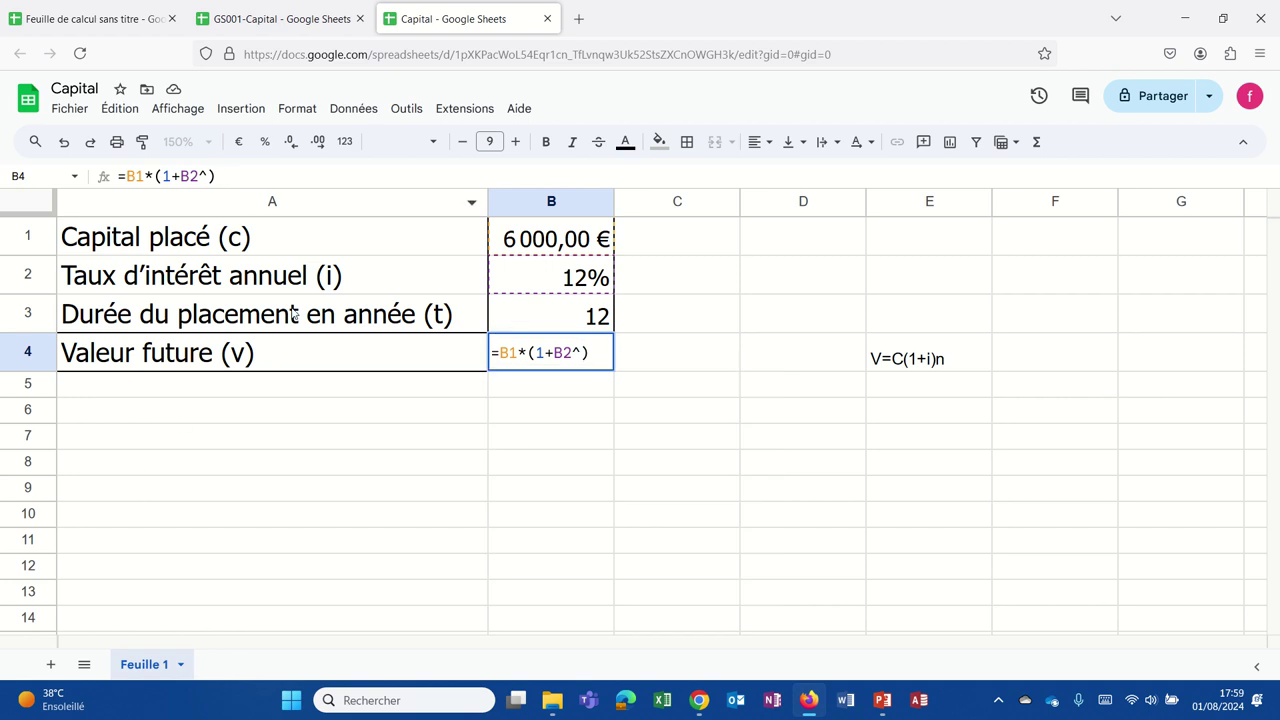
{"action": "left_click", "coordinate": [557, 329]}
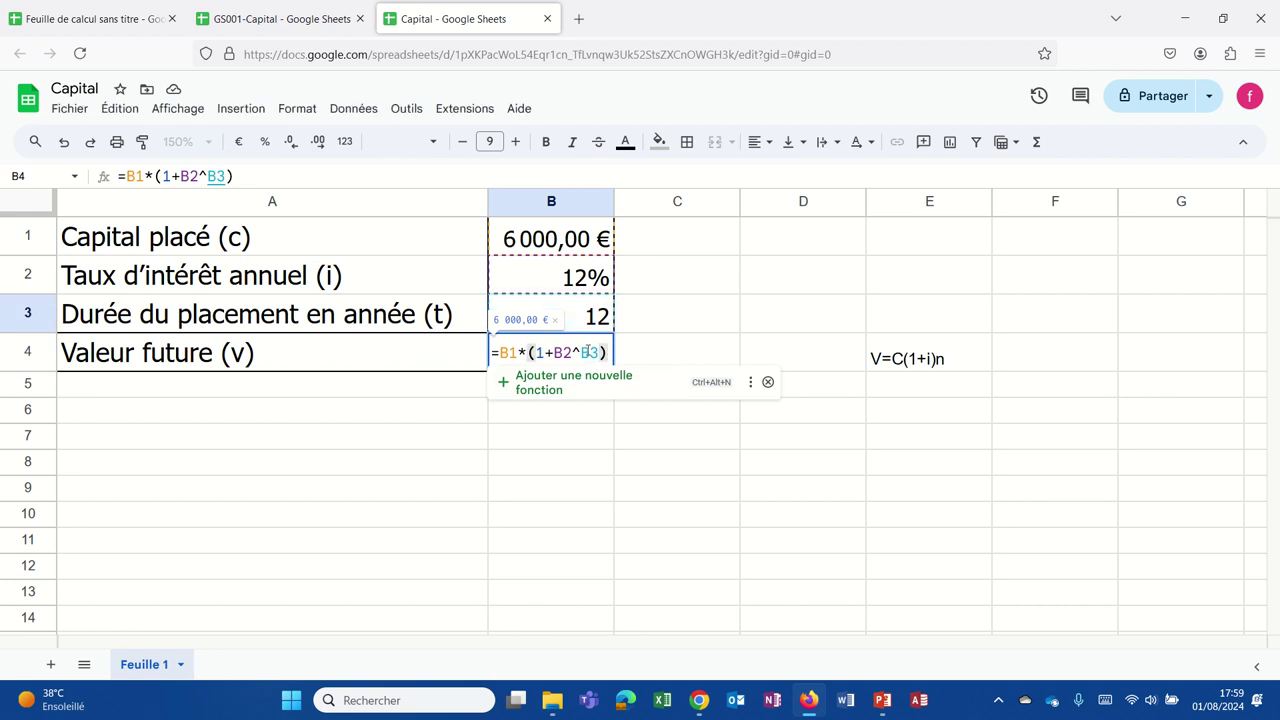
{"action": "key", "text": "Delete"}
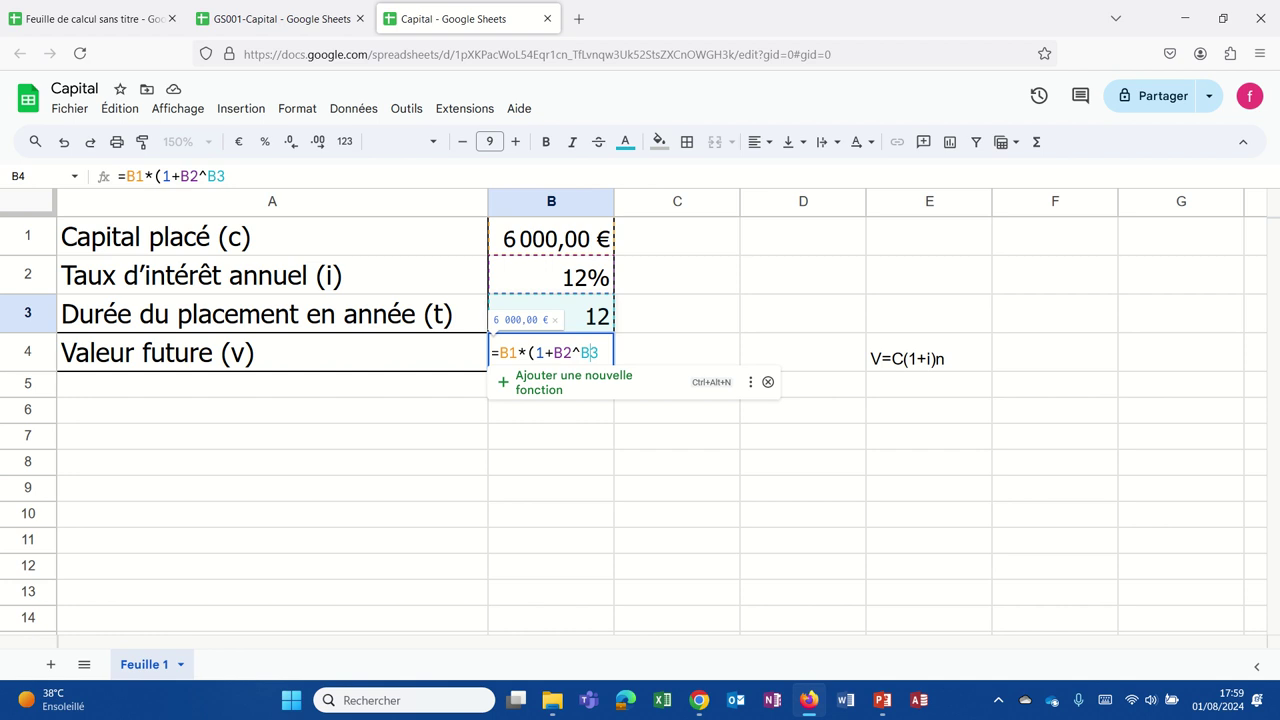
{"action": "key", "text": "Left"}
{"action": "key", "text": "Left"}
{"action": "type", "text": ")"}
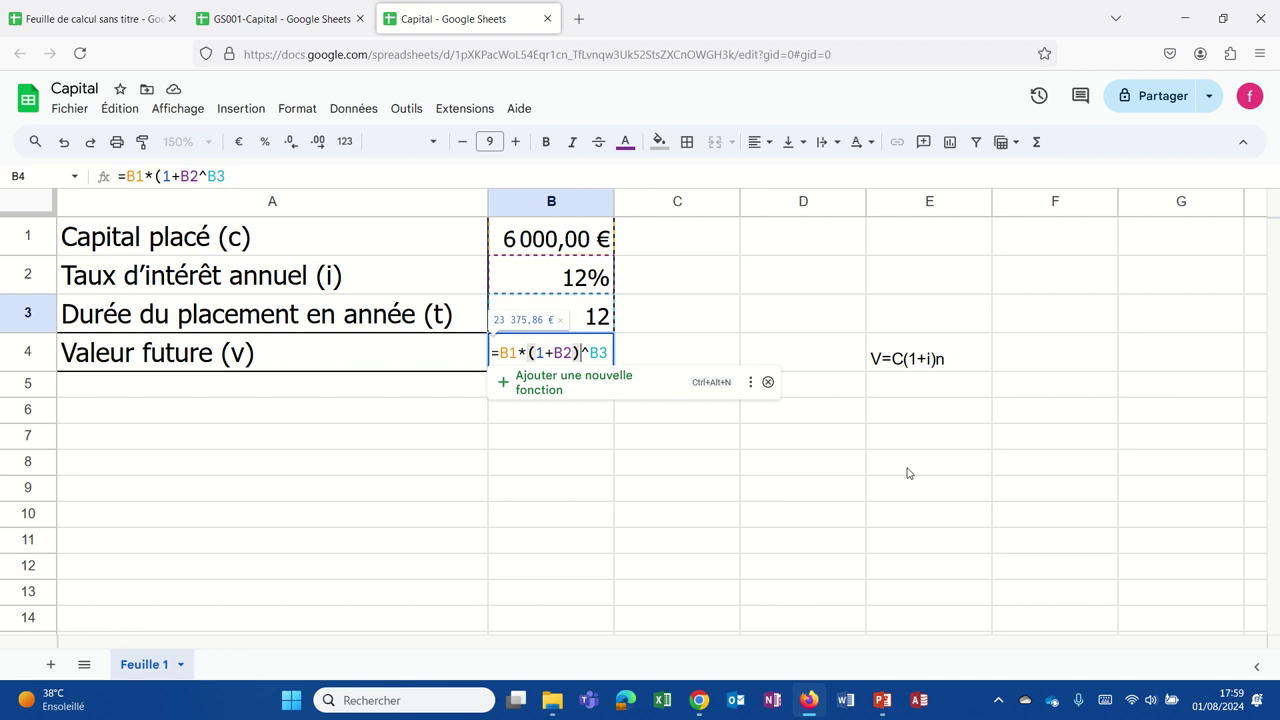
{"action": "key", "text": "Return"}
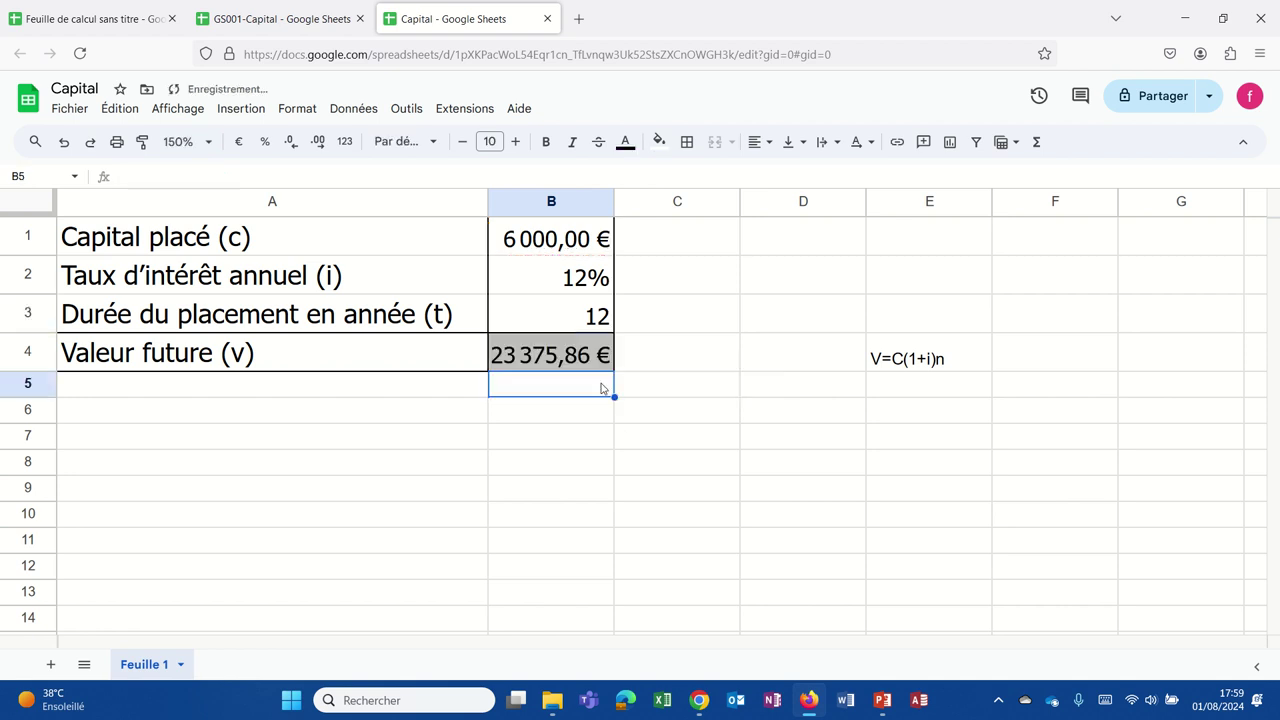